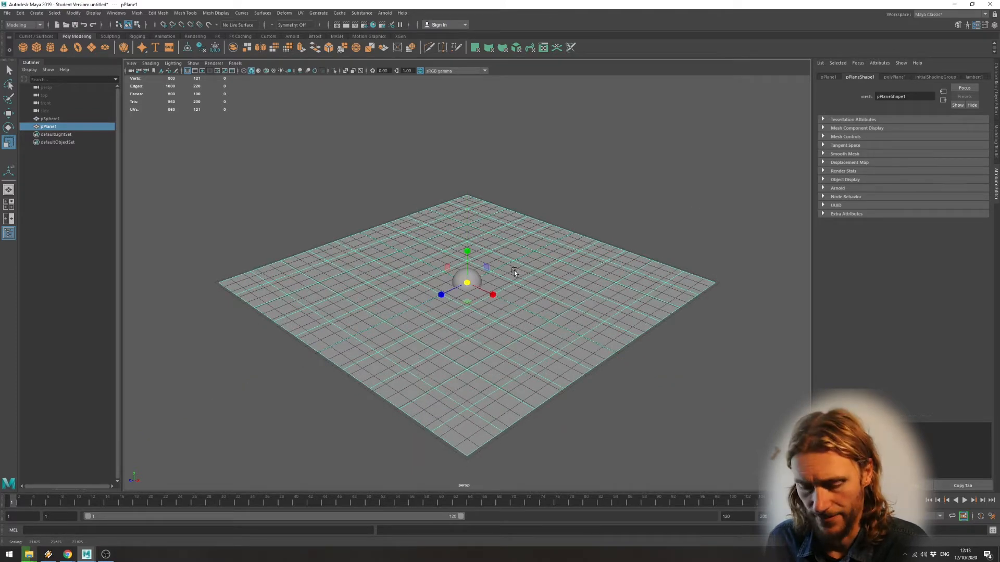
# Raise the sphere about 1 unit along Y so it rests on the plane.
pyautogui.press('w')
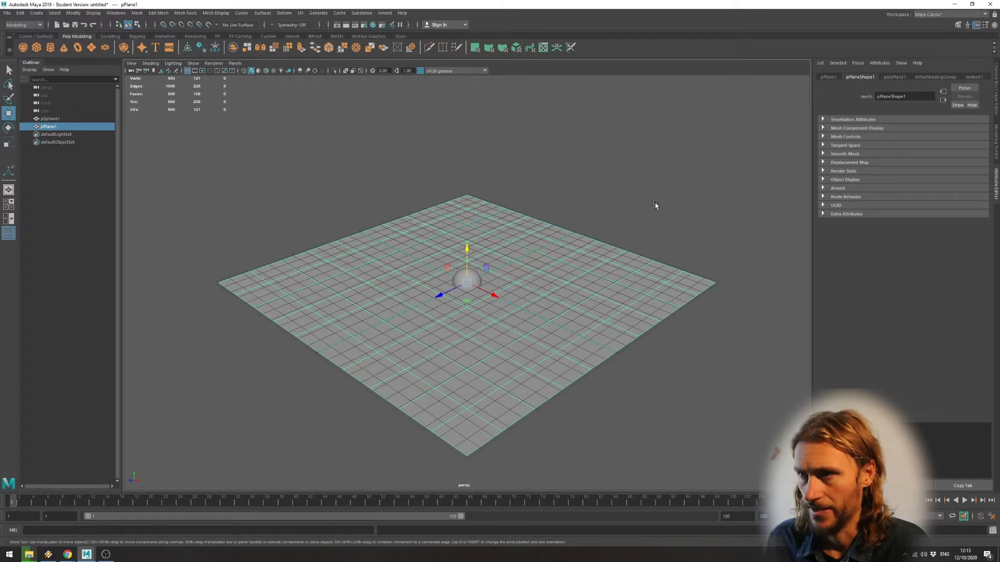
pyautogui.click(460, 280)
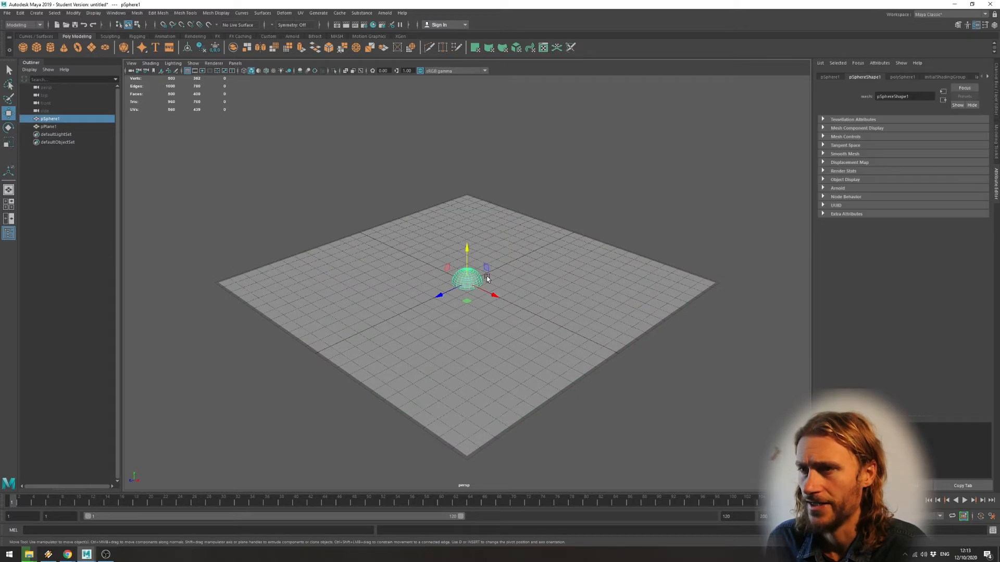
pyautogui.press('space')
pyautogui.moveTo(638, 356); pyautogui.dragTo(638, 346)
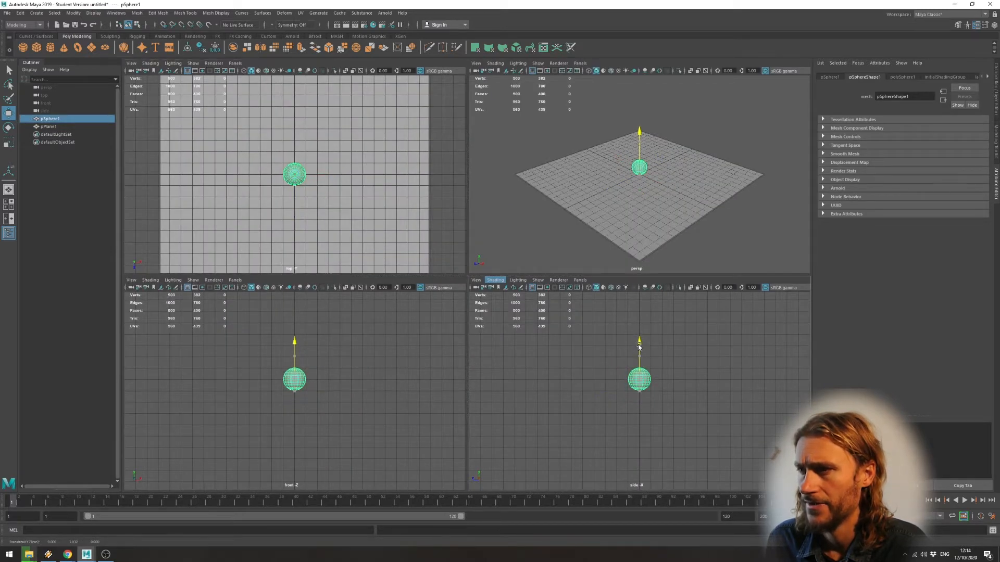
pyautogui.press('space')
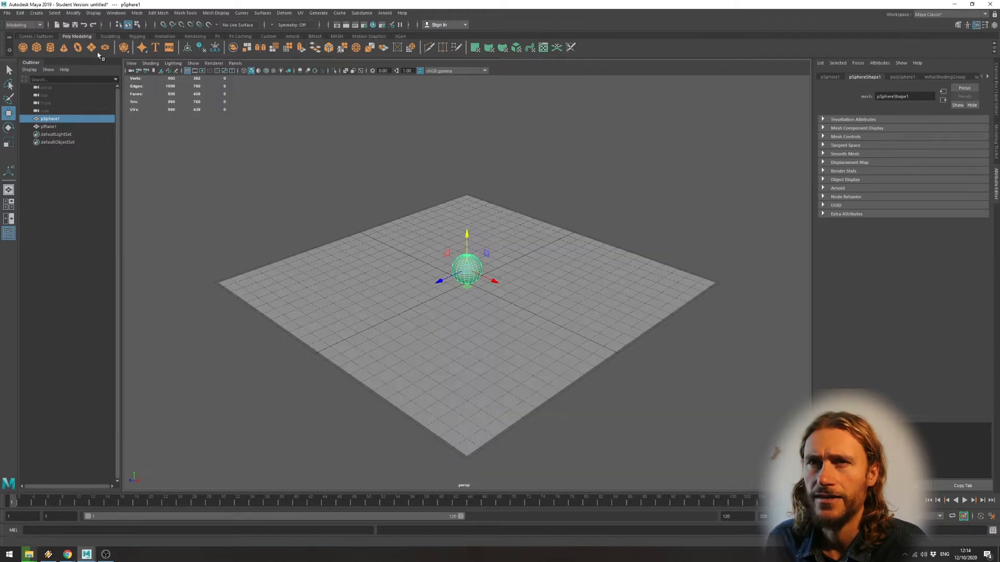
# Freeze the transformations of the raised sphere.
pyautogui.click(78, 14)
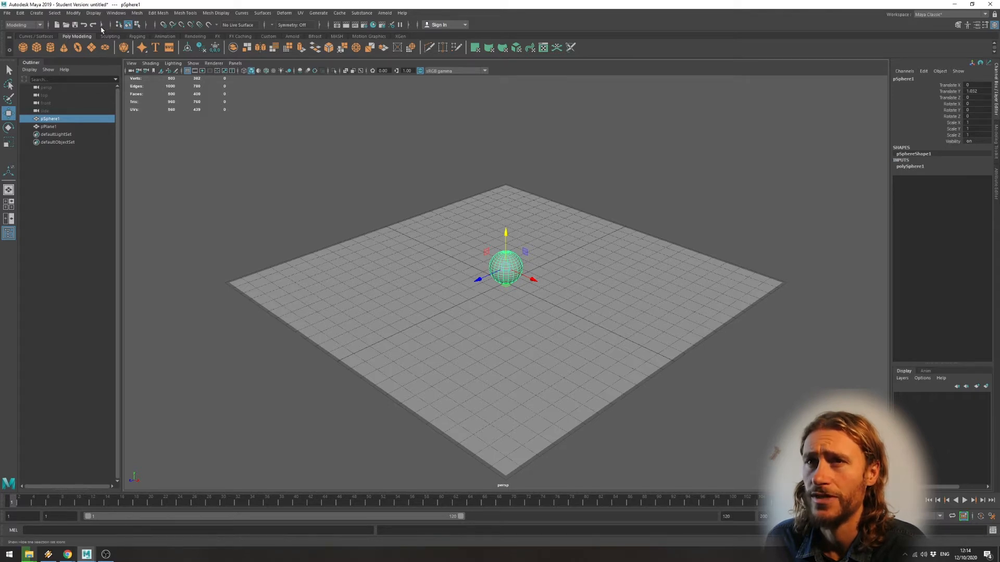
pyautogui.click(73, 13)
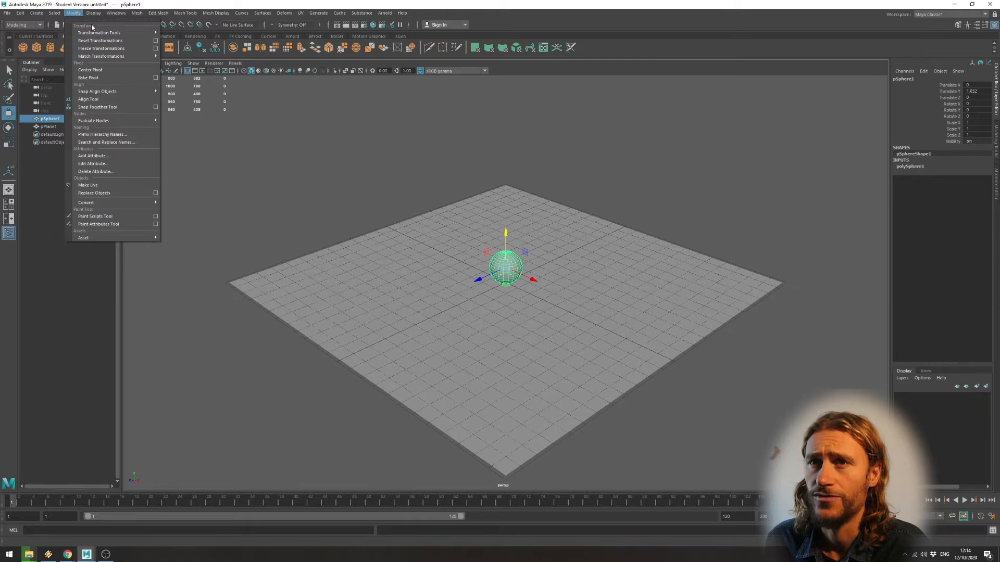
pyautogui.click(104, 48)
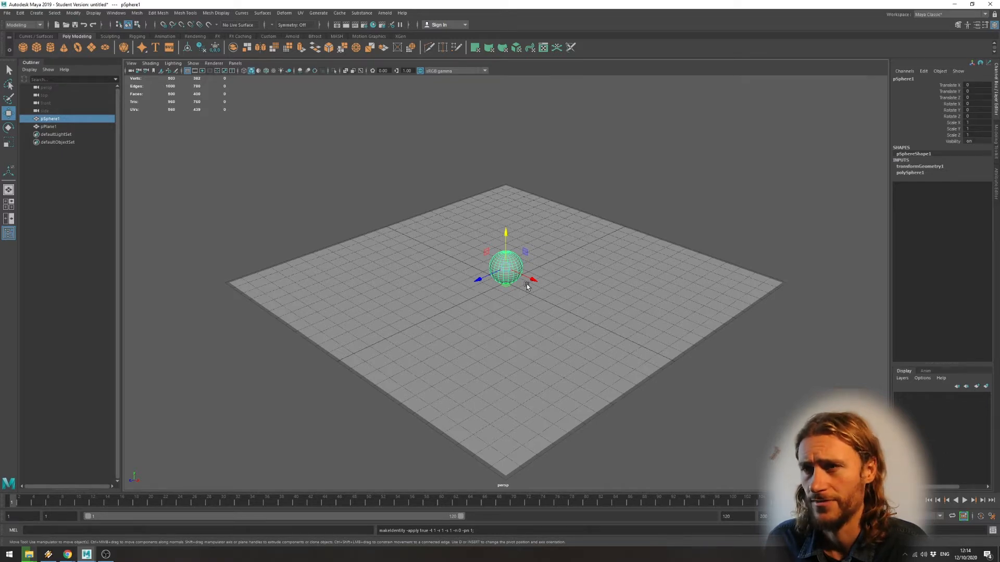
pyautogui.keyDown('alt'); pyautogui.moveTo(527, 287); pyautogui.dragTo(532, 319); pyautogui.keyUp('alt')
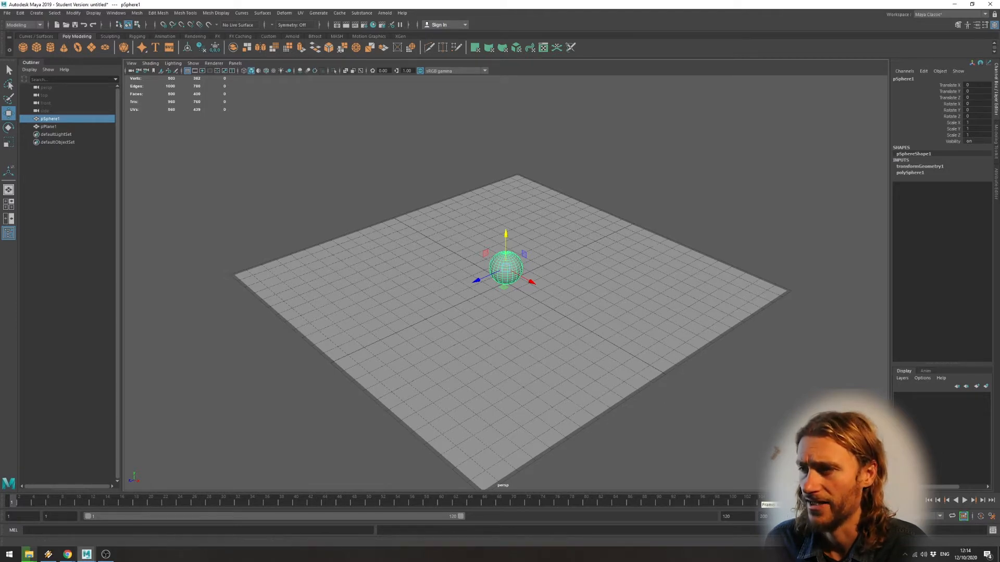
pyautogui.click(992, 517)
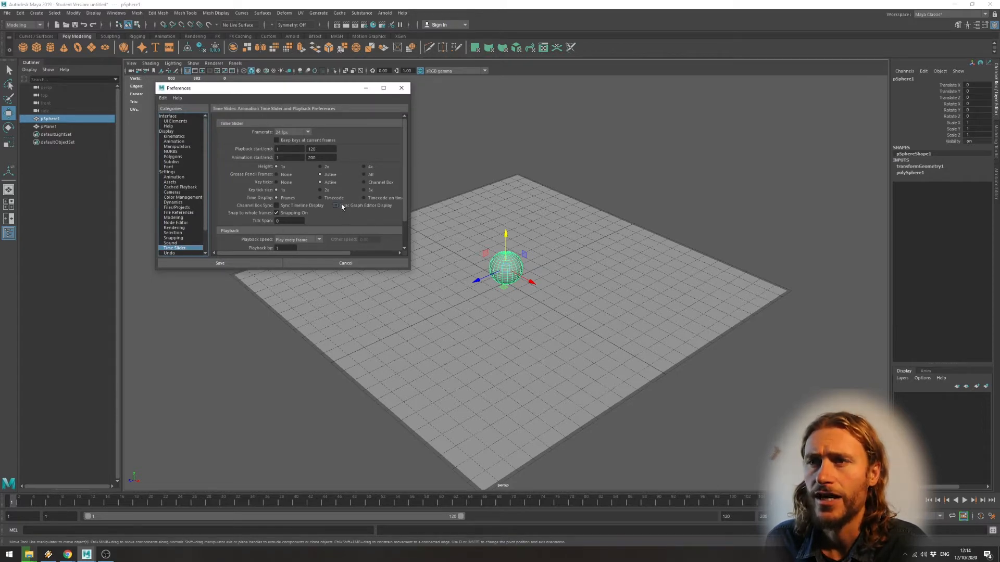
pyautogui.click(340, 264)
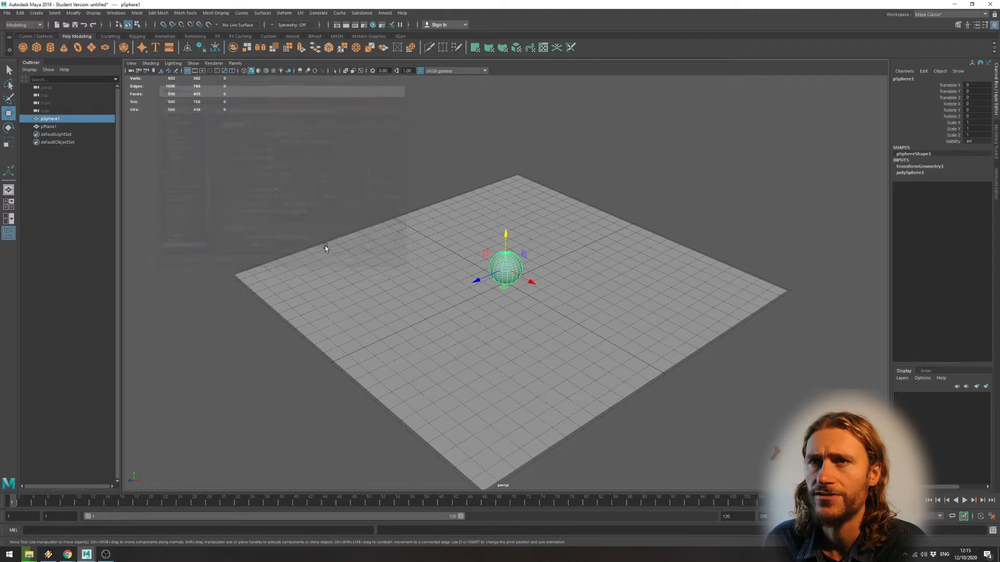
# Set the framerate to 30 fps in the Time Slider preferences, enlarging the preferences window to show all the options.
pyautogui.click(116, 13)
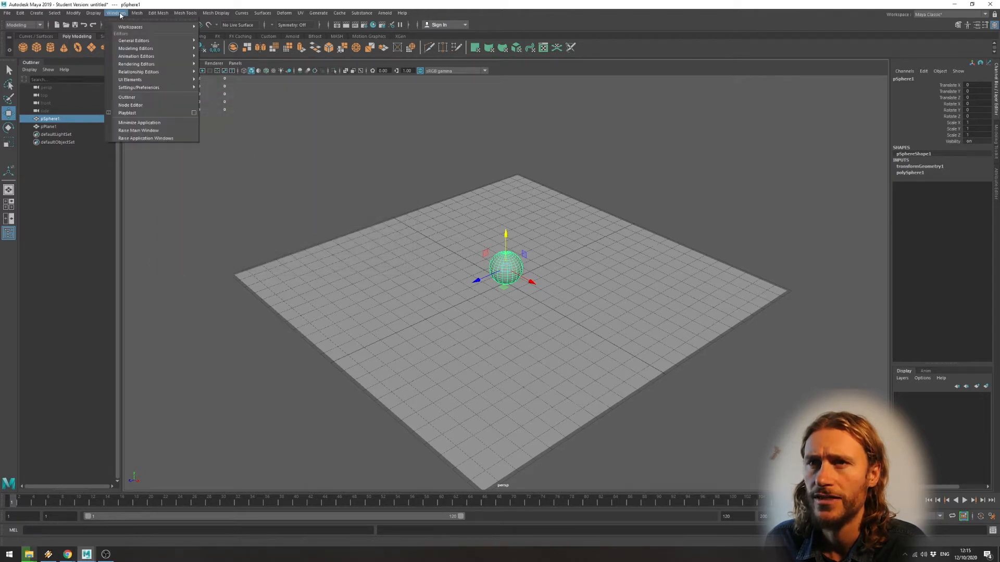
pyautogui.moveTo(149, 89)
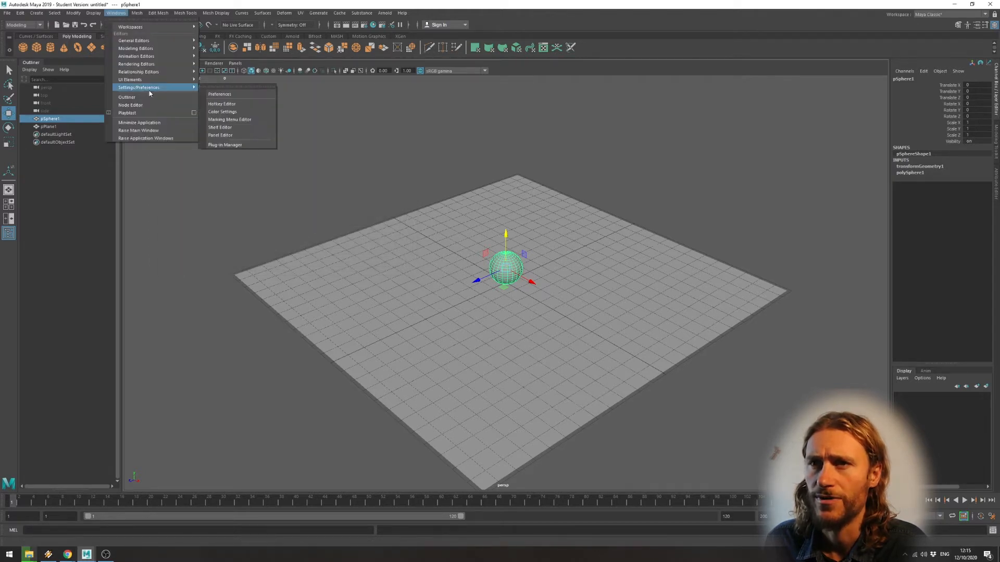
pyautogui.click(241, 95)
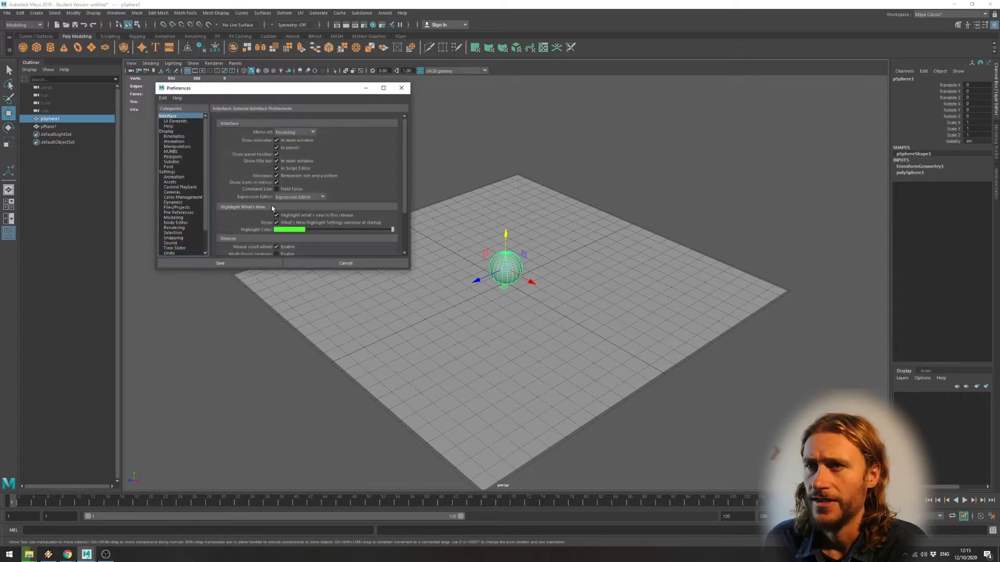
pyautogui.scroll(-2, 189, 189)
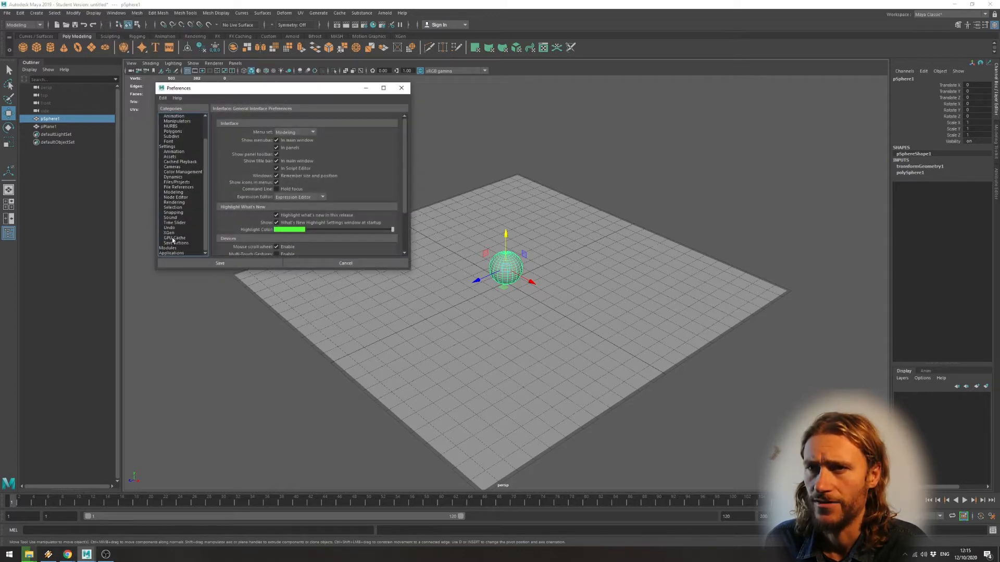
pyautogui.click(175, 223)
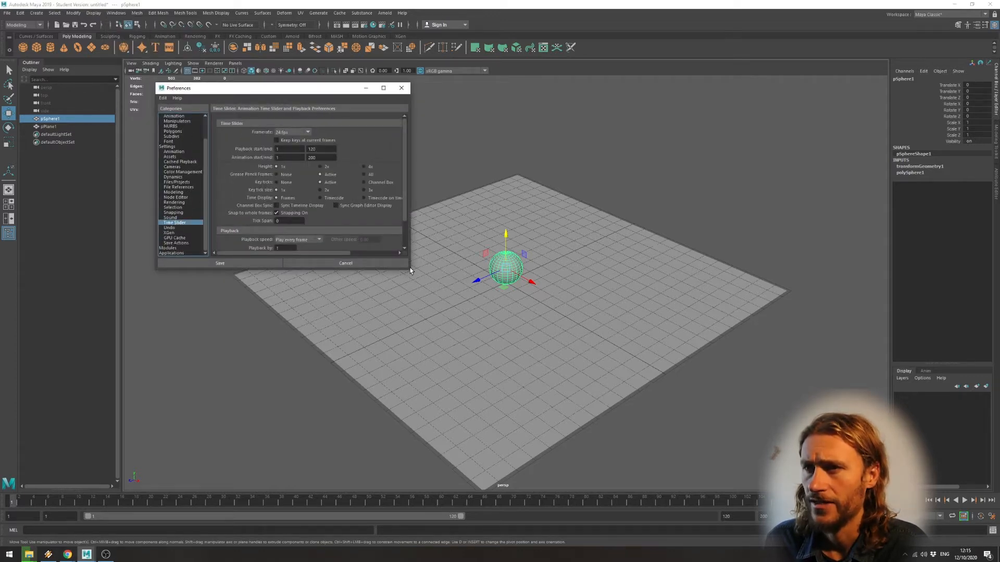
pyautogui.moveTo(411, 272); pyautogui.dragTo(587, 358)
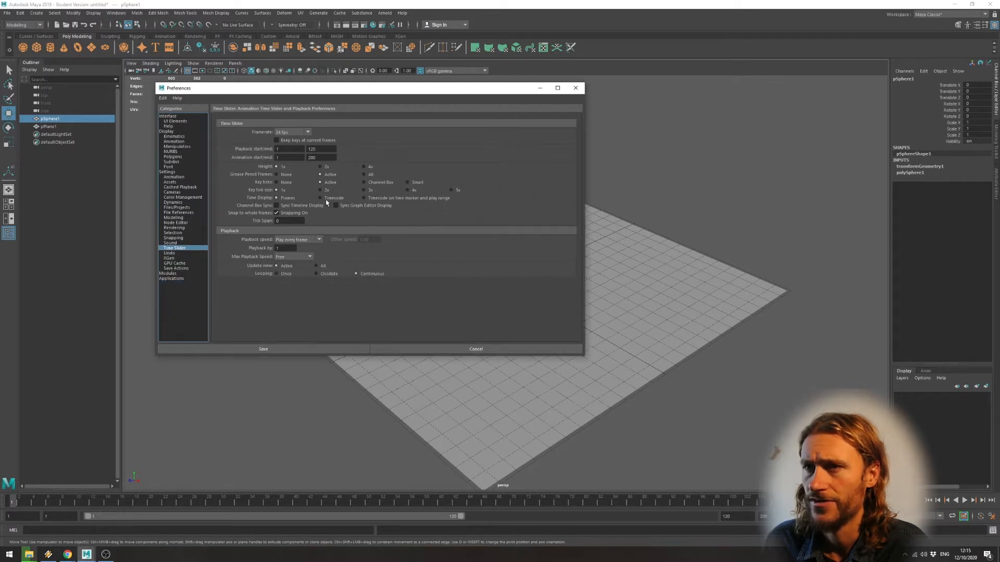
pyautogui.click(297, 133)
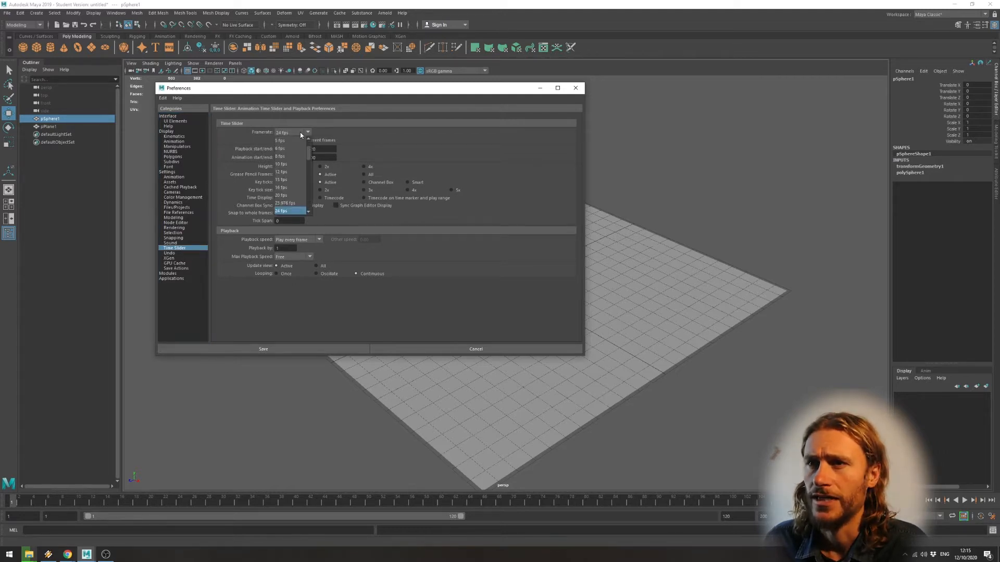
pyautogui.click(305, 132)
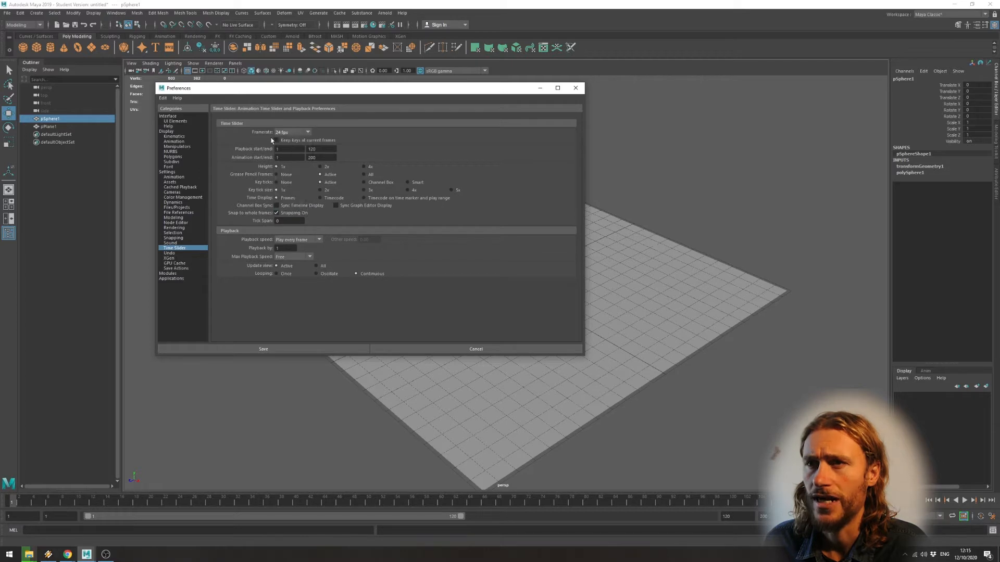
pyautogui.click(308, 132)
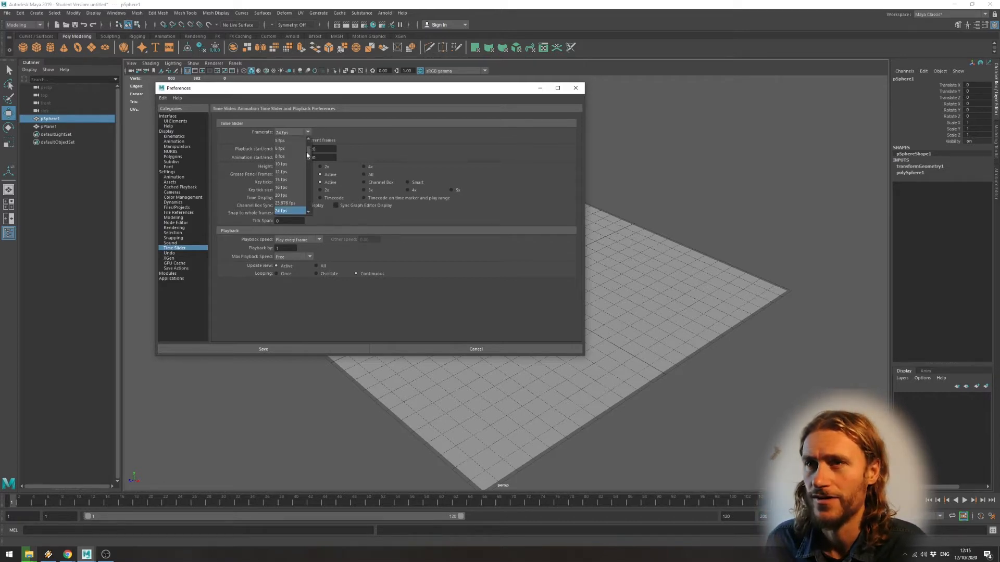
pyautogui.moveTo(307, 152); pyautogui.dragTo(309, 162)
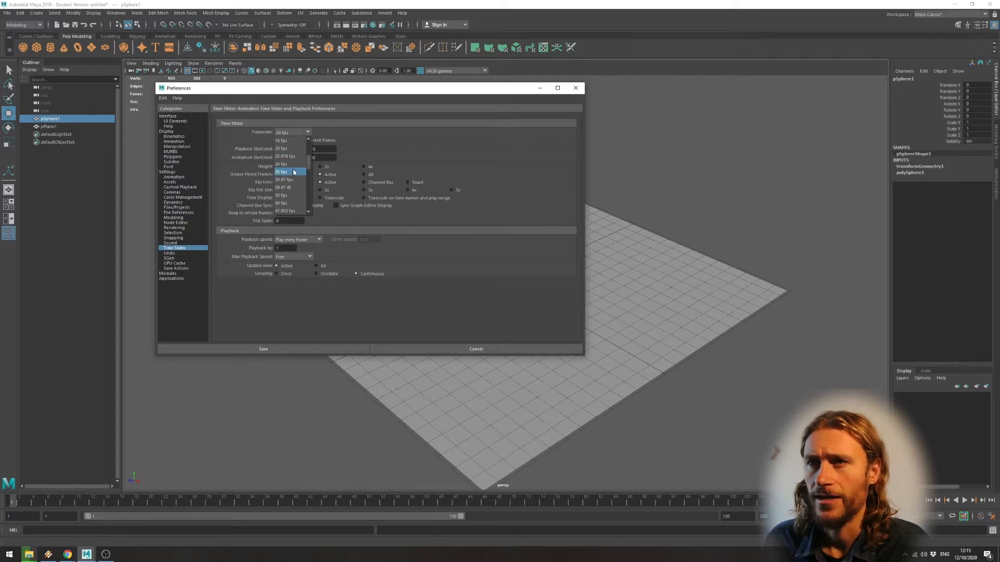
pyautogui.click(296, 196)
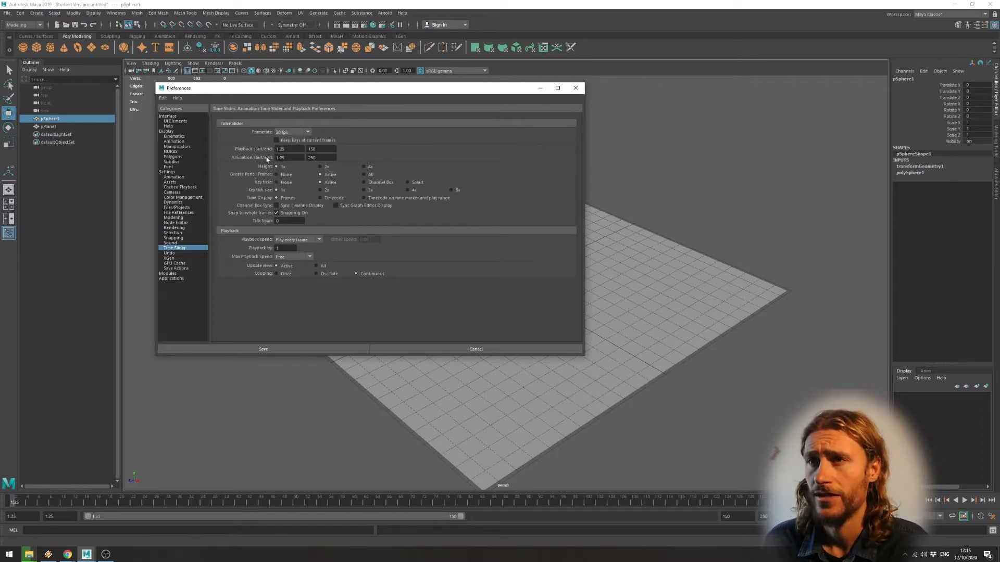
# Set the playback speed to 30 fps x 1 and save the preferences.
pyautogui.click(309, 240)
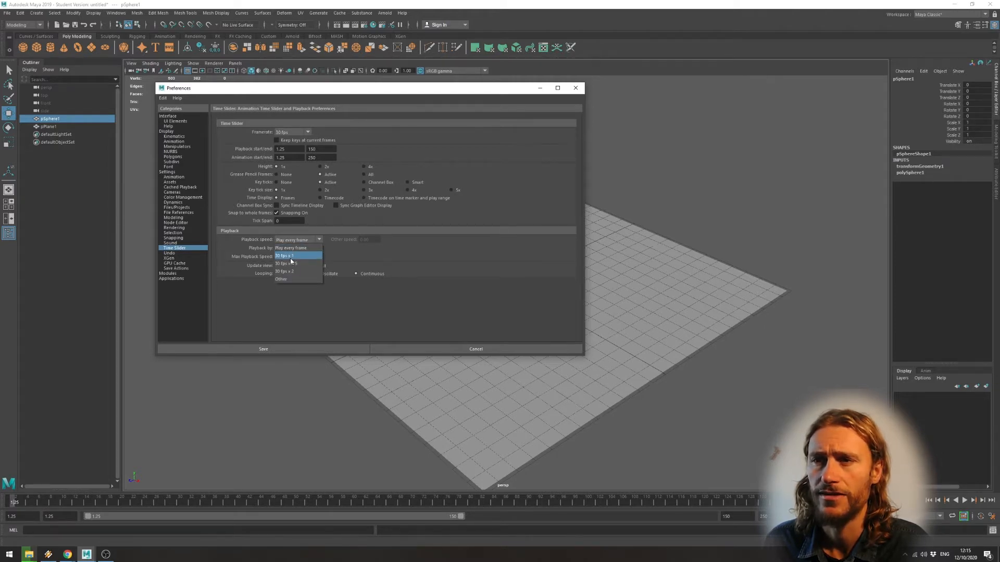
pyautogui.click(293, 257)
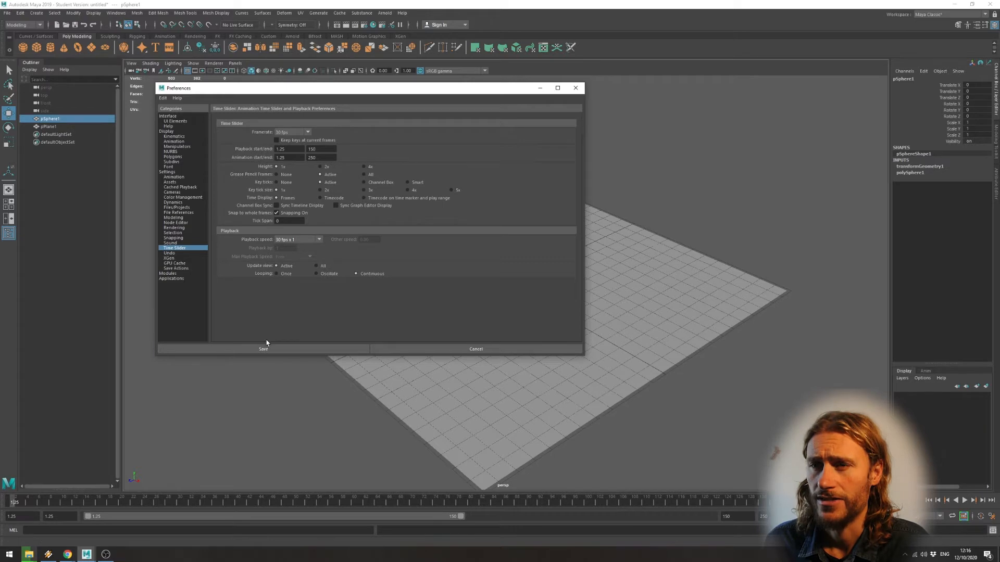
pyautogui.click(289, 345)
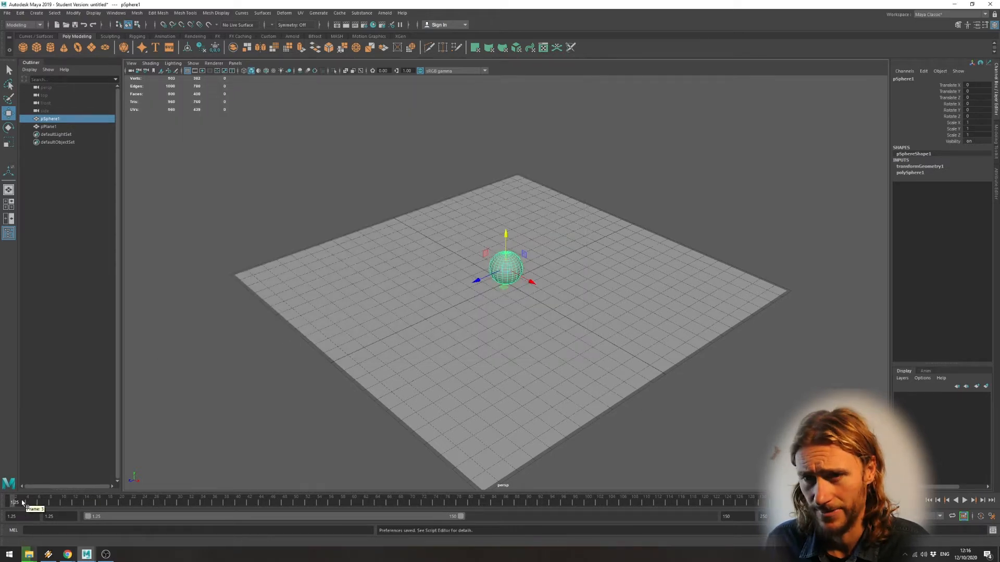
# Go to frame 30 and set the time display to Timecode on time marker and play range.
pyautogui.hotkey('alt', 'v')
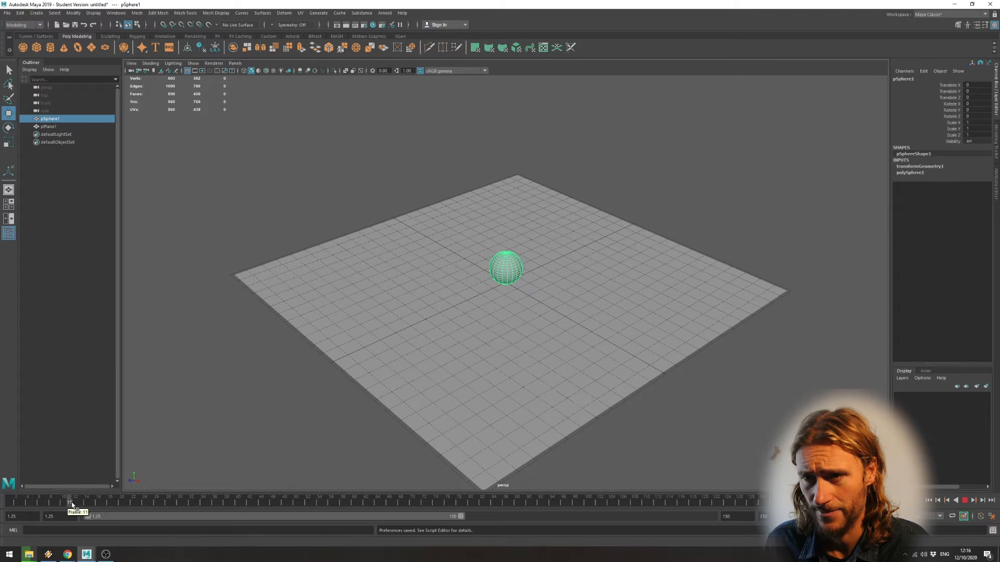
pyautogui.click(180, 503)
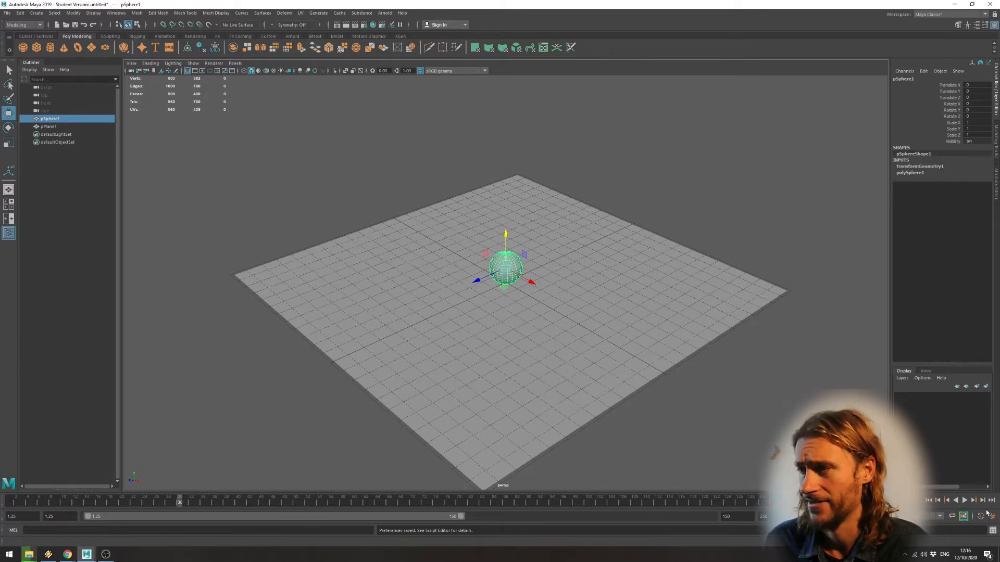
pyautogui.rightClick(763, 502)
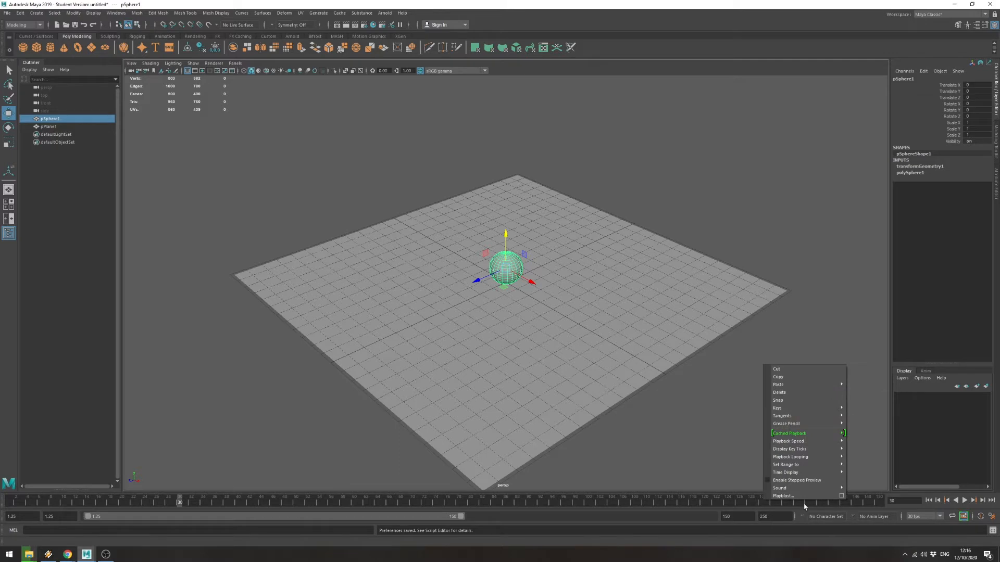
pyautogui.moveTo(820, 475)
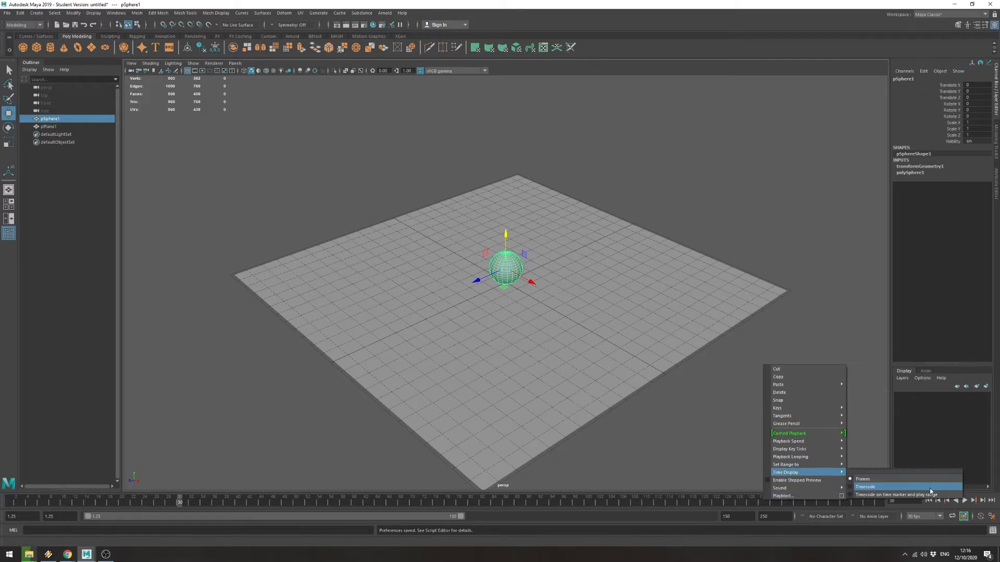
pyautogui.click(867, 495)
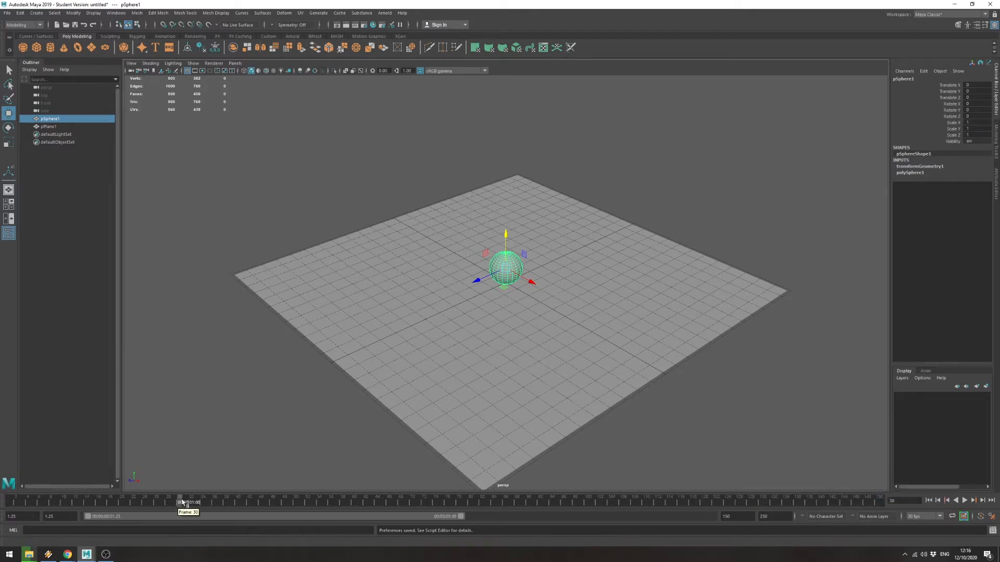
# Set a keyframe on all of the sphere's transform channels at frame 10.
pyautogui.moveTo(185, 502)
pyautogui.mouseDown()
pyautogui.moveTo(1, 500)
pyautogui.moveTo(155, 508)
pyautogui.moveTo(16, 508)
pyautogui.moveTo(63, 508)
pyautogui.mouseUp()
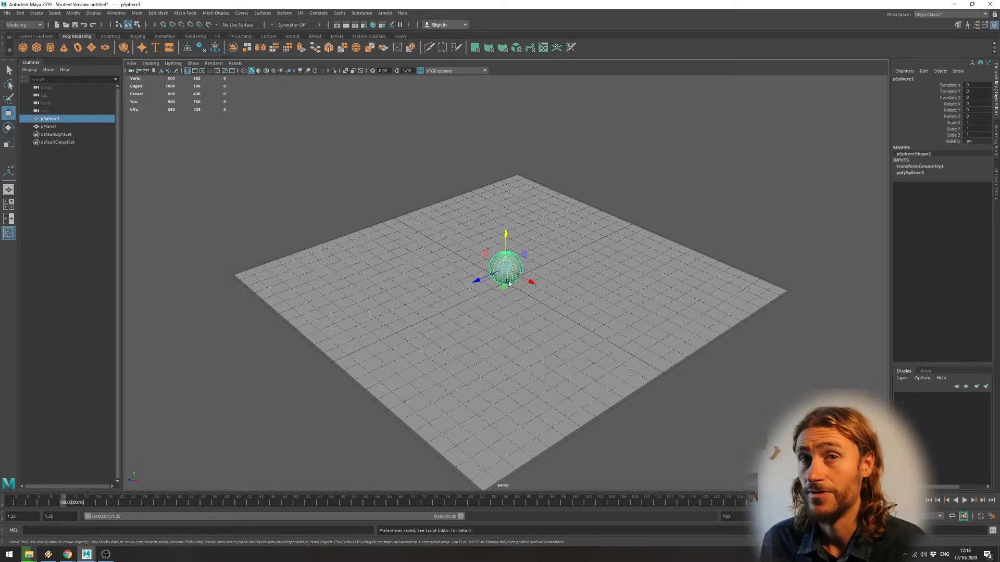
pyautogui.moveTo(67, 503)
pyautogui.mouseDown()
pyautogui.moveTo(124, 503)
pyautogui.moveTo(64, 503)
pyautogui.mouseUp()
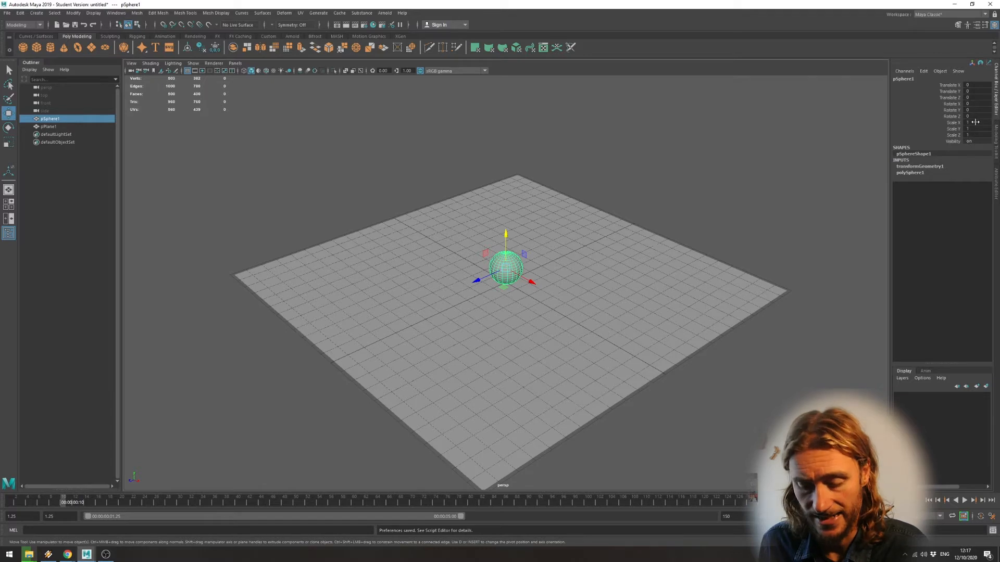
pyautogui.press('s')
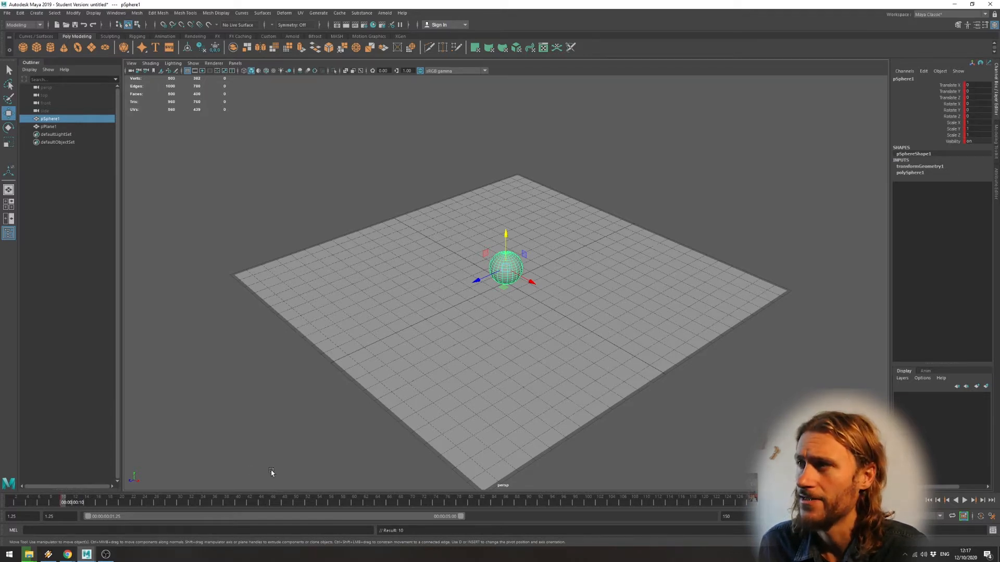
# Raise the sphere about 6.6 units along Y at frame 20, set a keyframe and scrub the timeline to check the motion.
pyautogui.moveTo(63, 504); pyautogui.dragTo(123, 505)
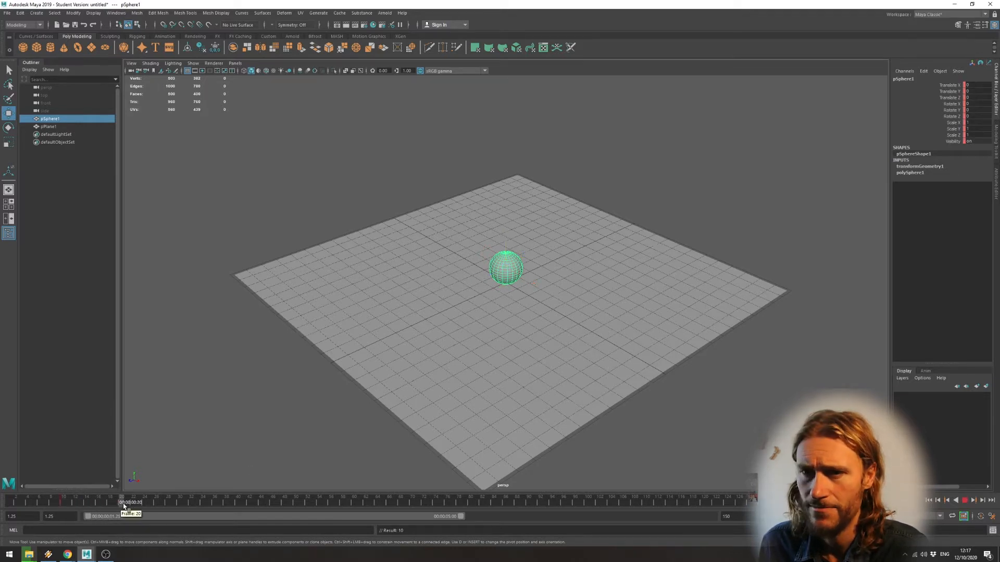
pyautogui.moveTo(505, 236); pyautogui.dragTo(507, 129)
pyautogui.press('s')
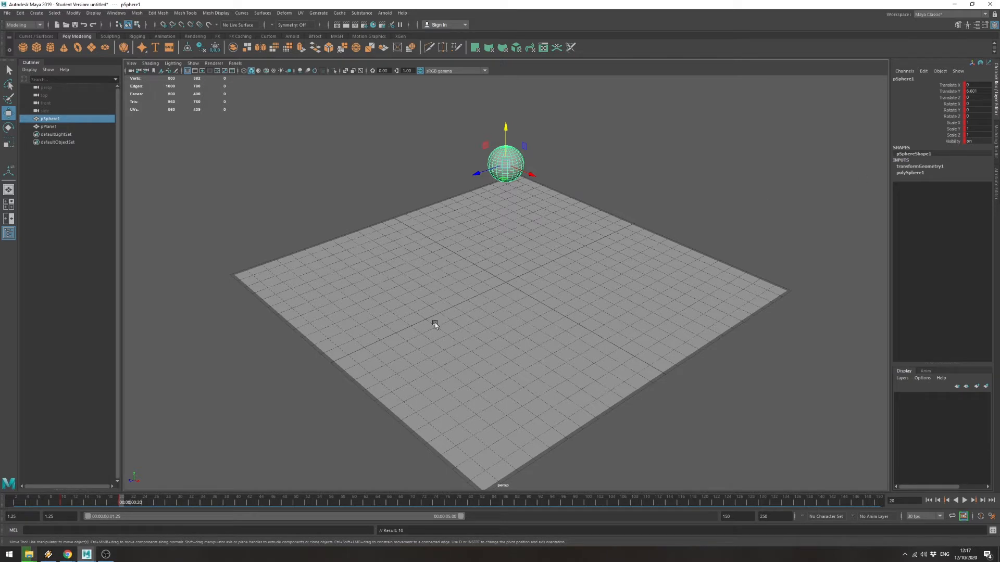
pyautogui.moveTo(123, 503)
pyautogui.mouseDown()
pyautogui.moveTo(51, 509)
pyautogui.moveTo(122, 504)
pyautogui.mouseUp()
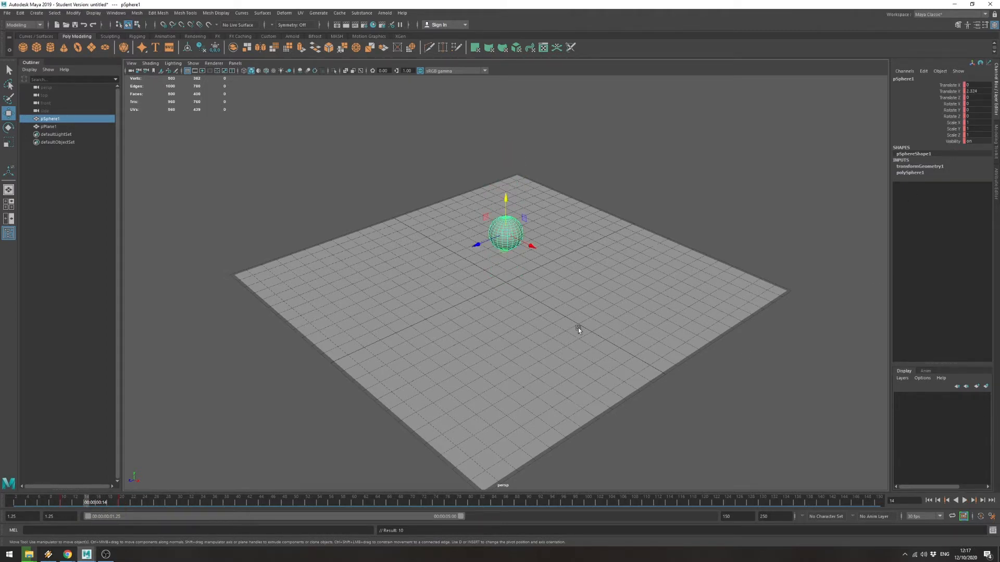
# Open the Graph Editor and enlarge its window to view the sphere's animation curves.
pyautogui.click(116, 13)
pyautogui.moveTo(138, 59)
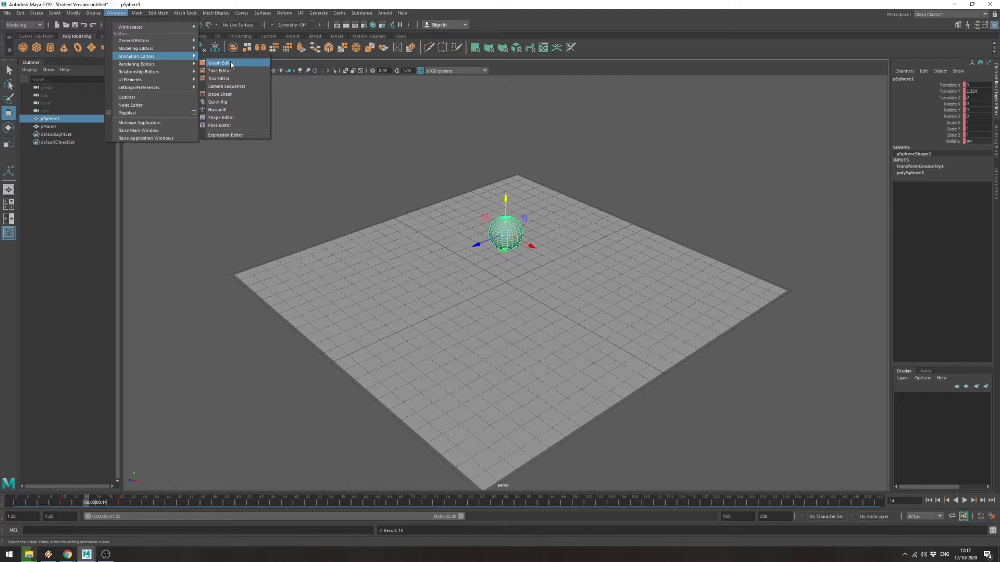
pyautogui.click(231, 63)
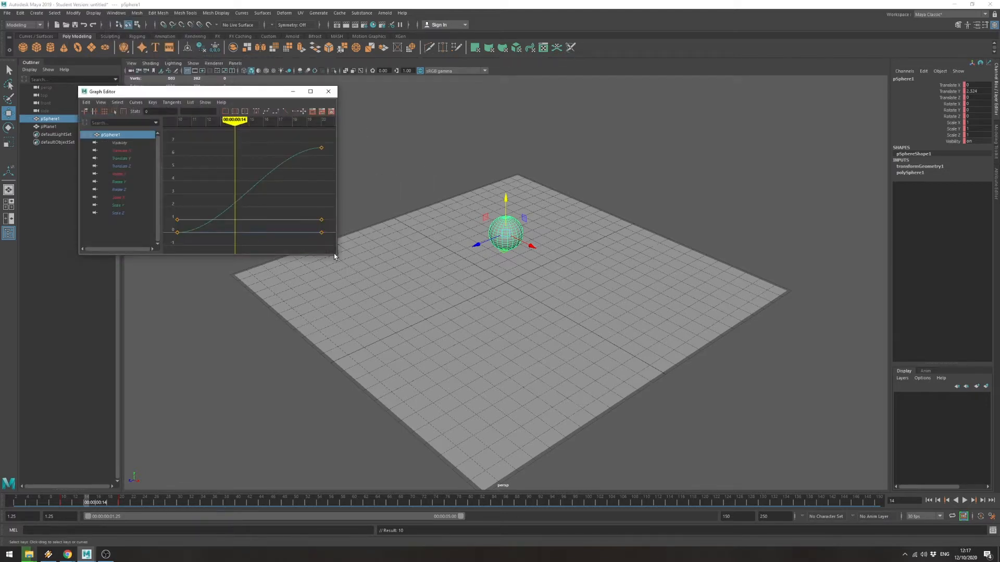
pyautogui.moveTo(337, 256); pyautogui.dragTo(431, 396)
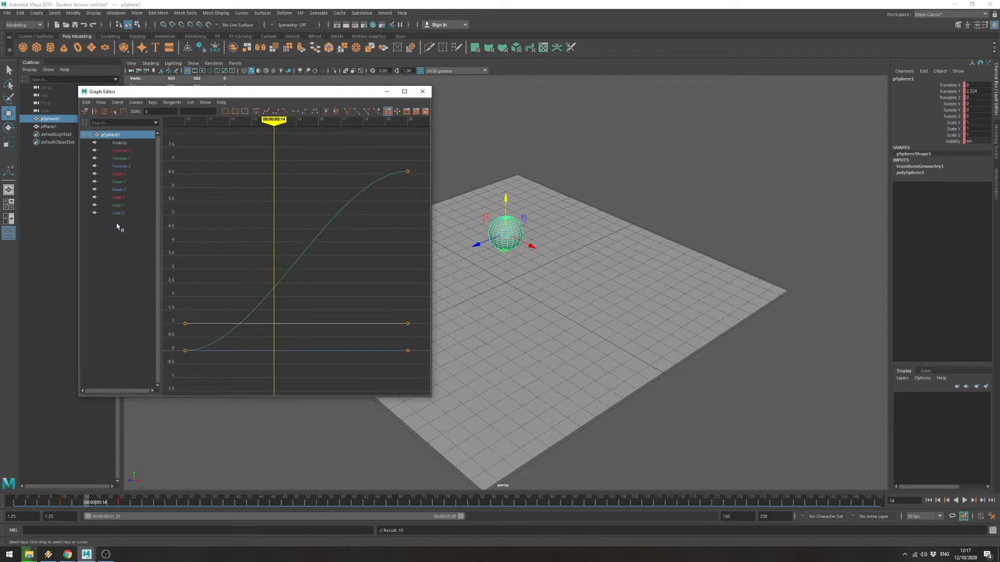
# Examine the curves of the sphere's individual channels in the Graph Editor, ending with Translate Y.
pyautogui.click(119, 200)
pyautogui.click(123, 190)
pyautogui.click(126, 175)
pyautogui.click(128, 158)
pyautogui.click(130, 144)
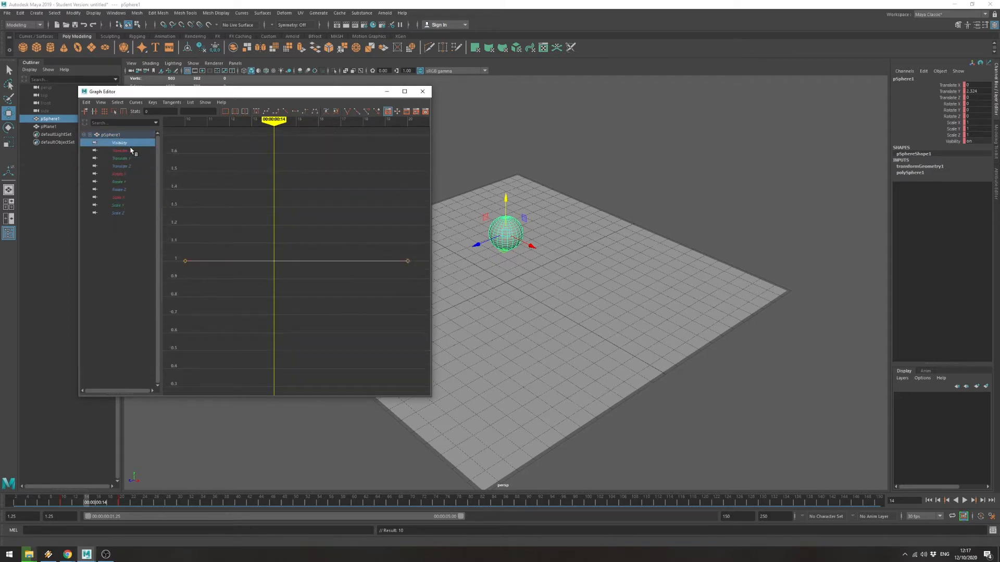
pyautogui.click(129, 174)
pyautogui.click(129, 197)
pyautogui.click(127, 213)
pyautogui.click(127, 189)
pyautogui.click(135, 158)
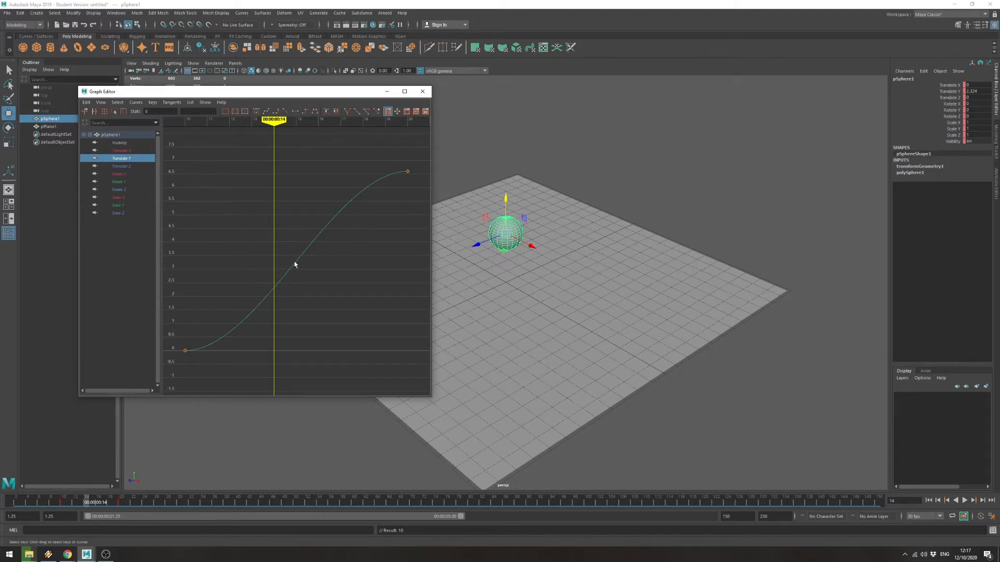
# Select the translate, rotate and scale channels except Translate Y in the Graph Editor and close the editor.
pyautogui.click(118, 214)
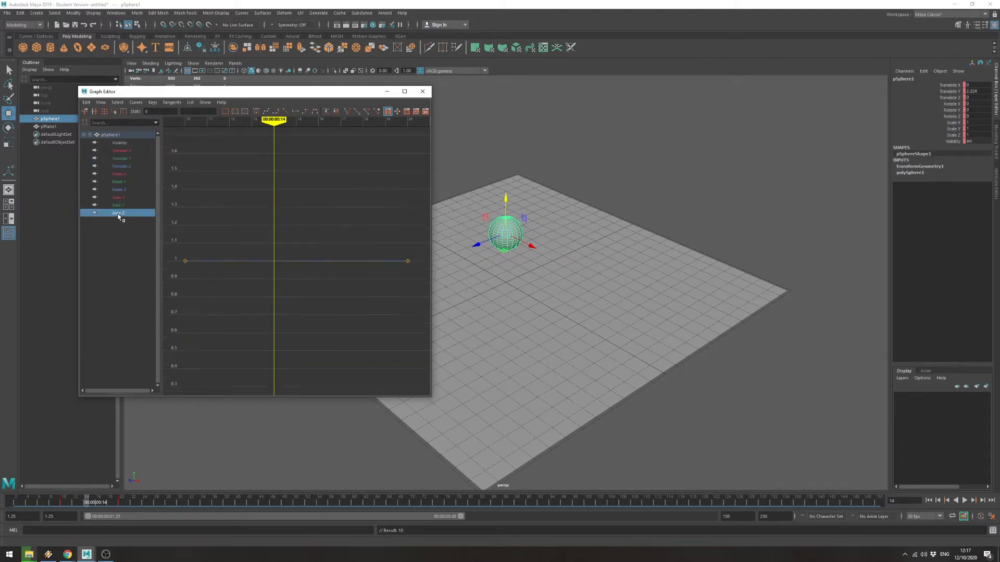
pyautogui.keyDown('shift'); pyautogui.click(128, 167); pyautogui.keyUp('shift')
pyautogui.keyDown('ctrl'); pyautogui.click(129, 151); pyautogui.keyUp('ctrl')
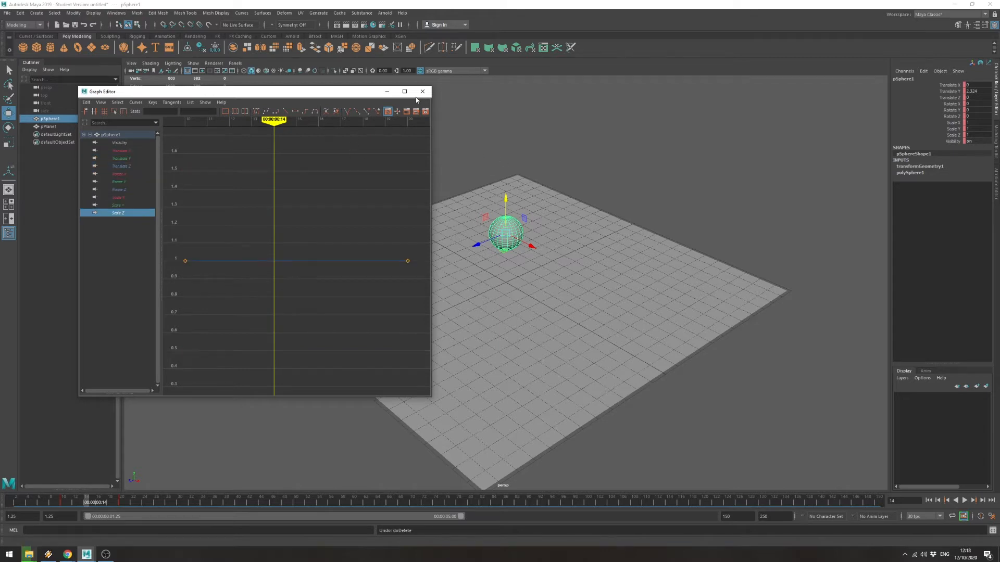
pyautogui.click(424, 92)
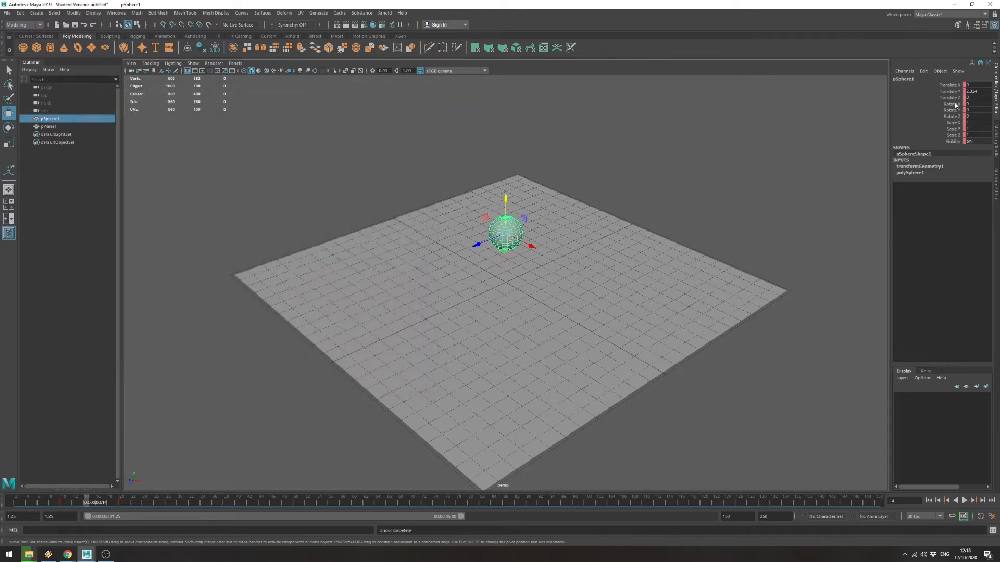
# Break the connections on all of the sphere's channels except Translate Y.
pyautogui.moveTo(954, 97); pyautogui.dragTo(954, 144)
pyautogui.keyDown('ctrl'); pyautogui.click(952, 86); pyautogui.keyUp('ctrl')
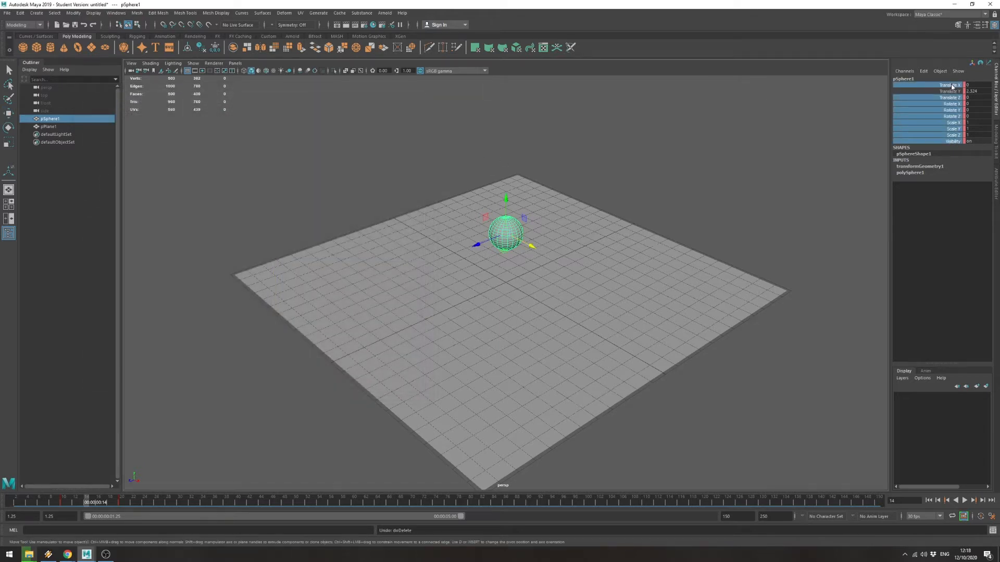
pyautogui.rightClick(951, 102)
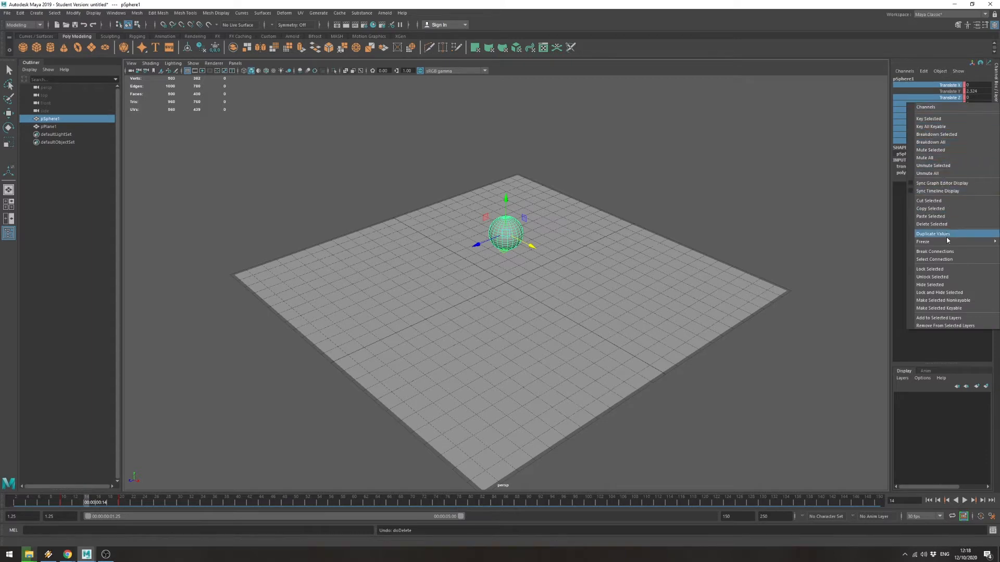
pyautogui.click(945, 251)
pyautogui.click(951, 110)
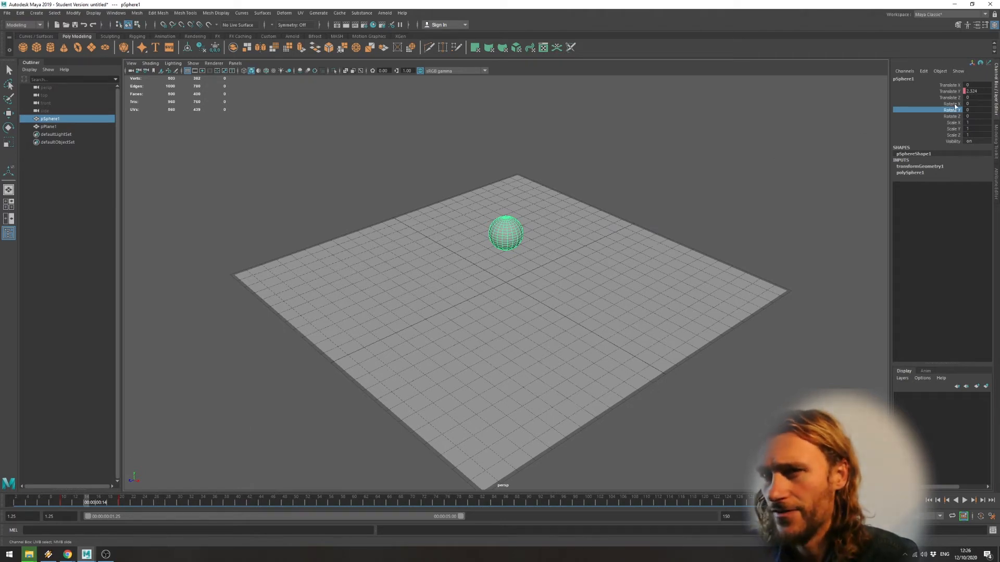
# Check the sphere's remaining animation curve in the Graph Editor and close the editor.
pyautogui.click(115, 12)
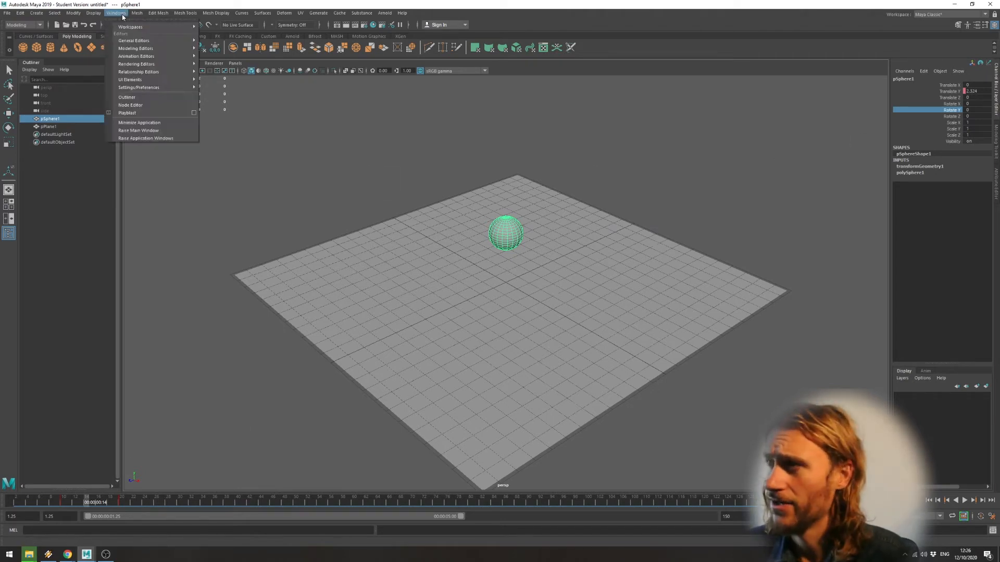
pyautogui.moveTo(147, 51)
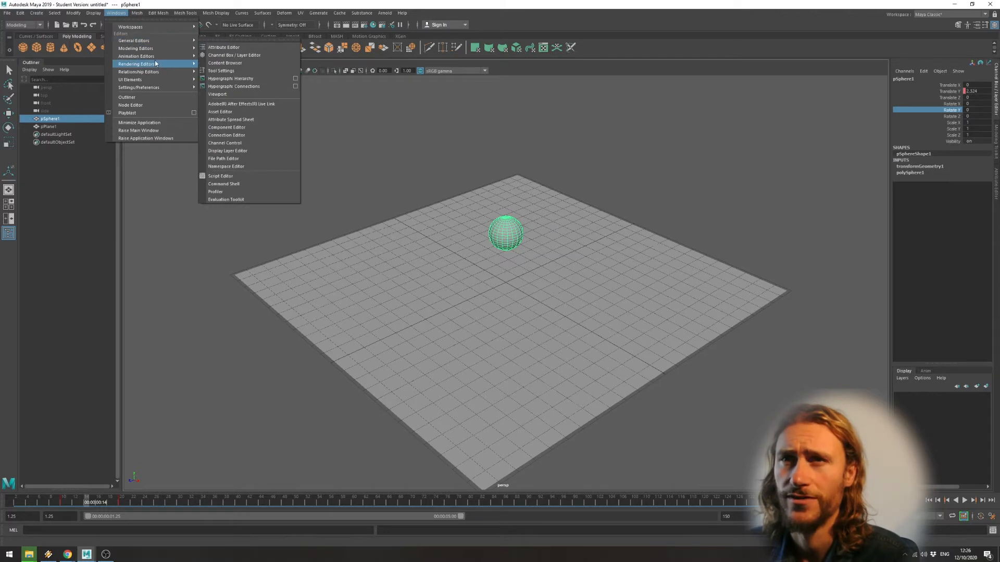
pyautogui.click(217, 63)
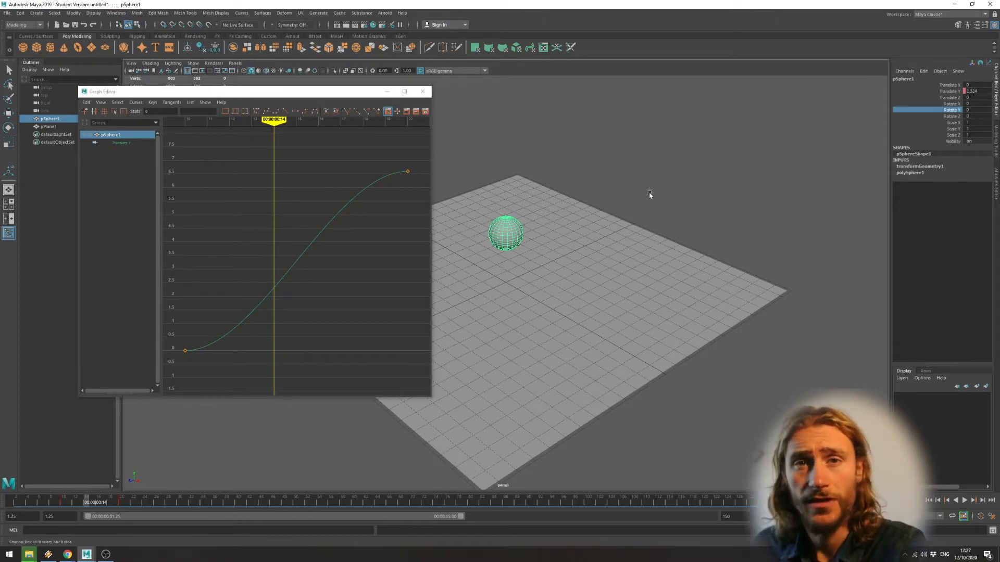
pyautogui.click(420, 94)
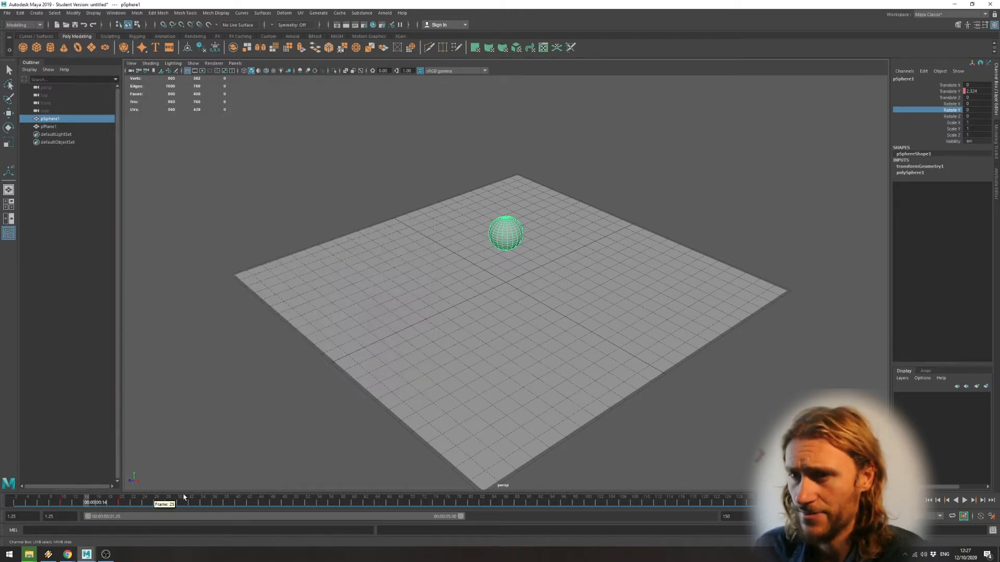
# Scrub through the sphere's motion, delete its keyframe at frame 20 and check the timeline again.
pyautogui.click(110, 503)
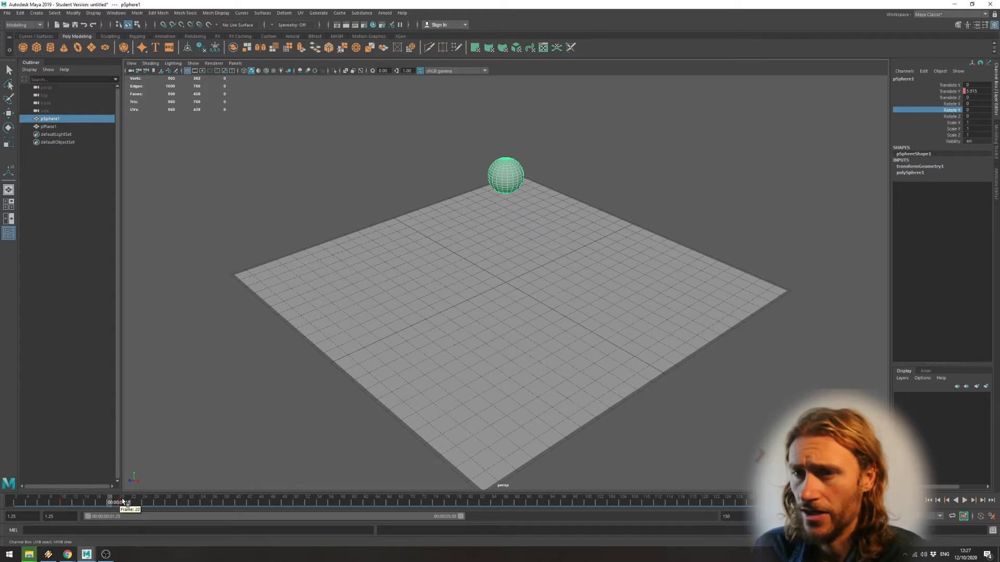
pyautogui.click(87, 503)
pyautogui.click(110, 502)
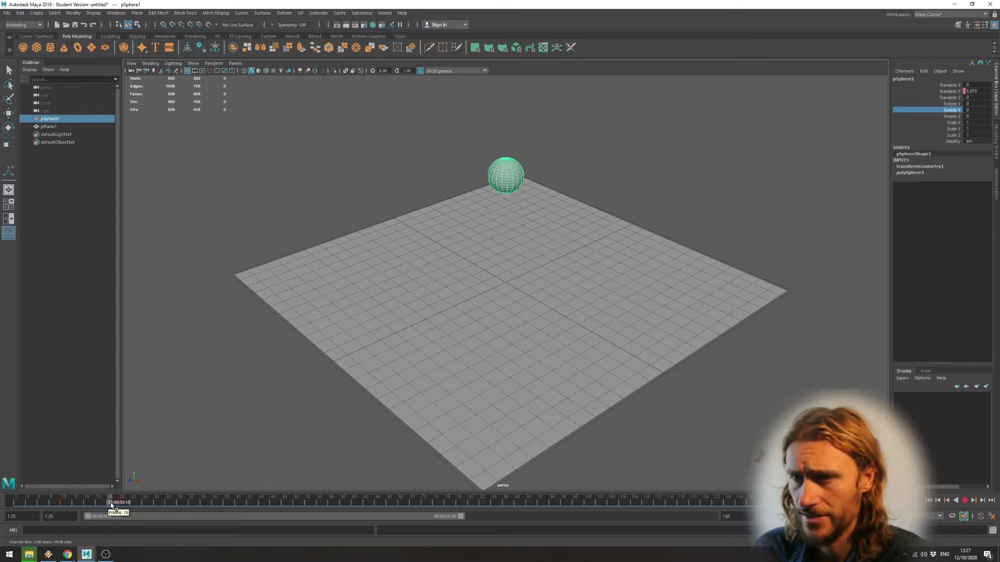
pyautogui.click(126, 502)
pyautogui.moveTo(127, 501); pyautogui.dragTo(121, 502)
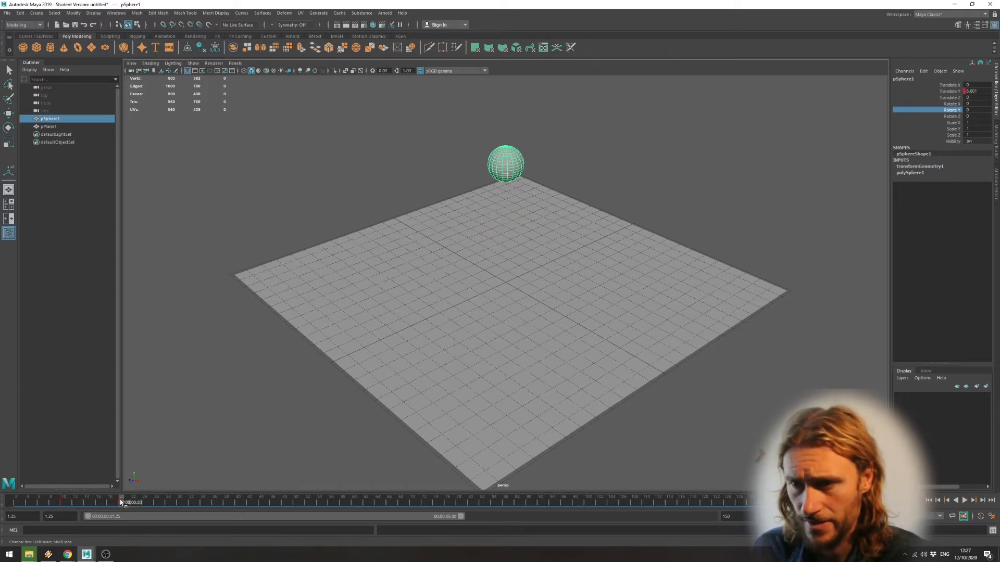
pyautogui.rightClick(121, 503)
pyautogui.click(151, 398)
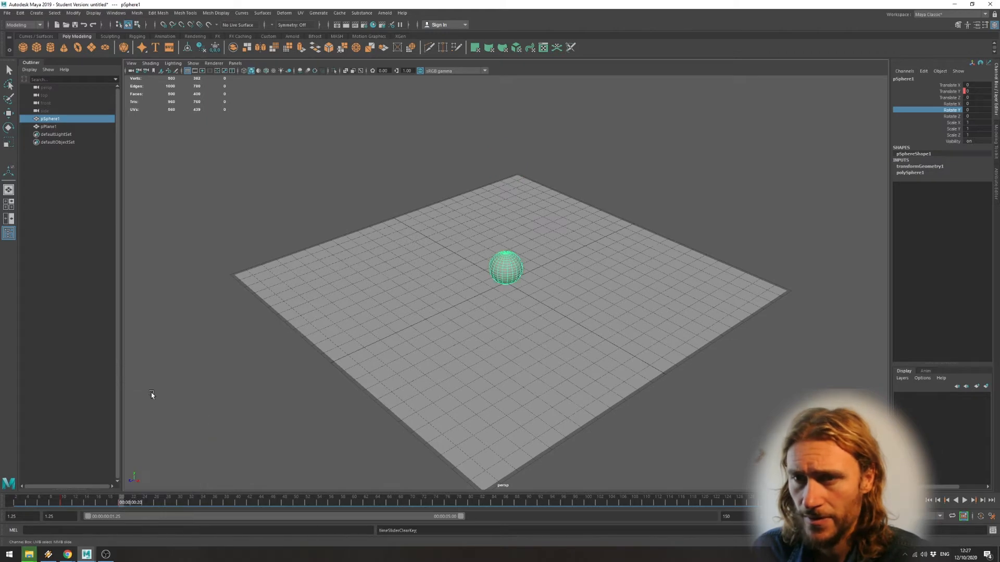
pyautogui.rightClick(121, 504)
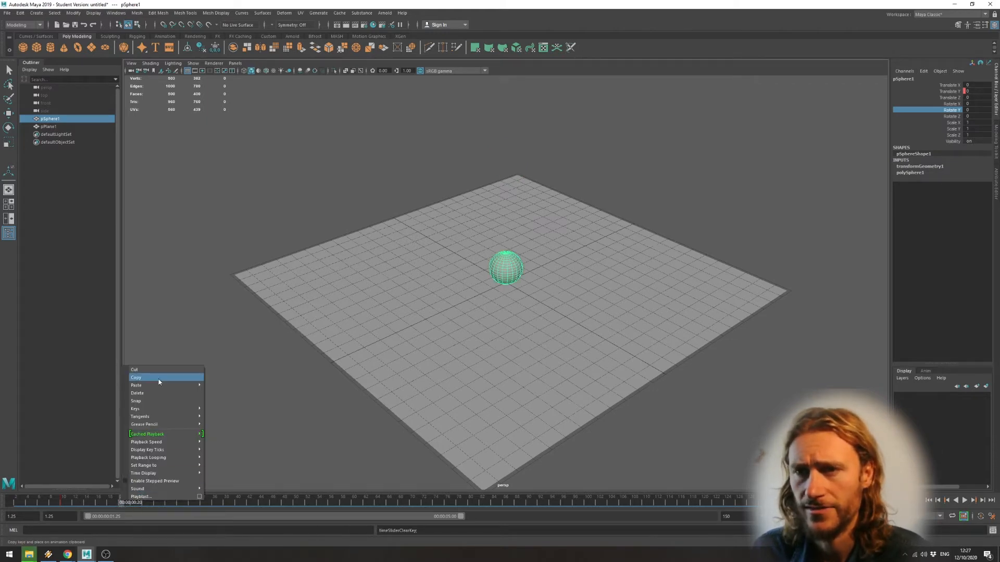
pyautogui.click(78, 504)
pyautogui.click(78, 504)
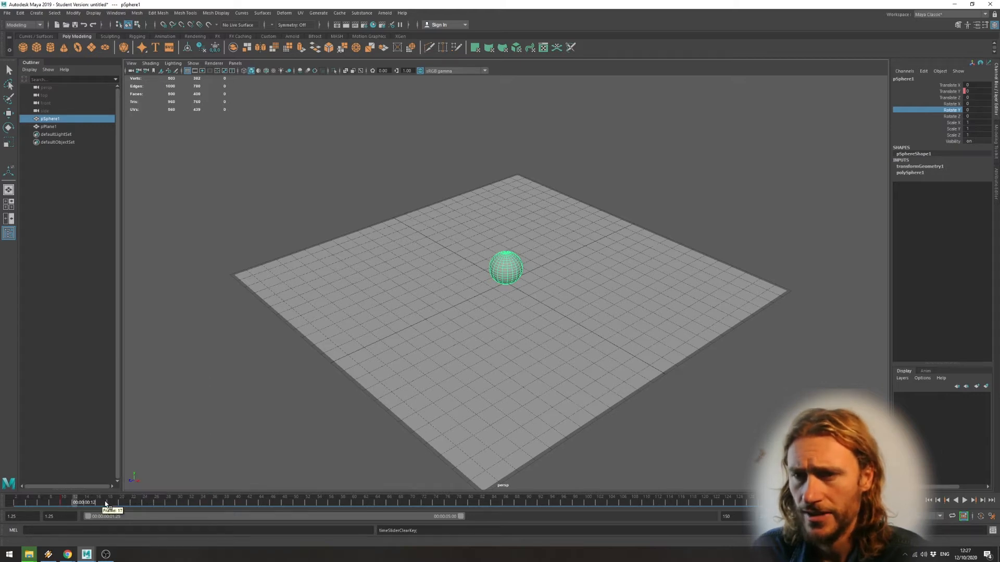
# Return to frame 20 and raise the sphere to a Translate Y value of 6.
pyautogui.moveTo(104, 504); pyautogui.dragTo(121, 501)
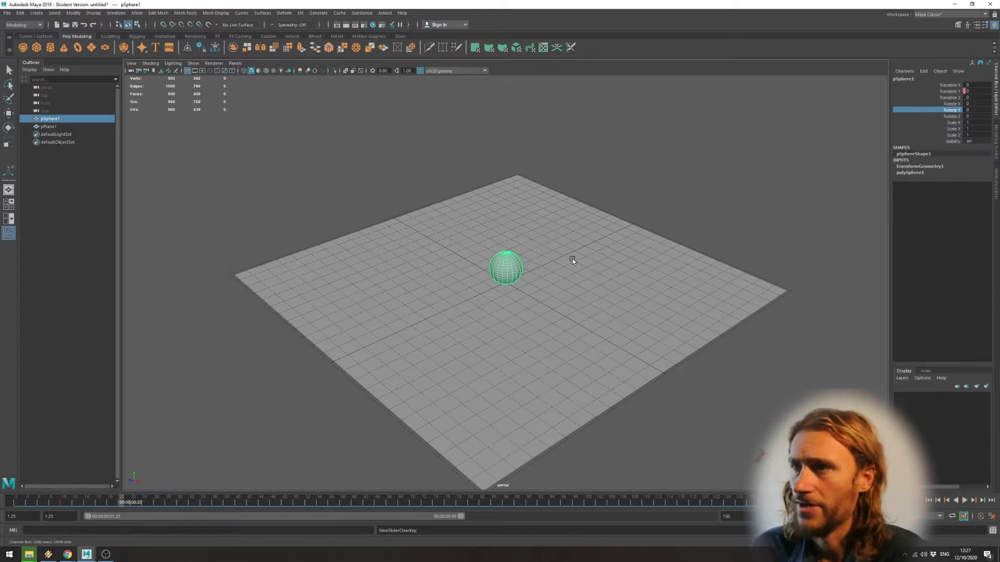
pyautogui.press('w')
pyautogui.moveTo(505, 232); pyautogui.dragTo(506, 180)
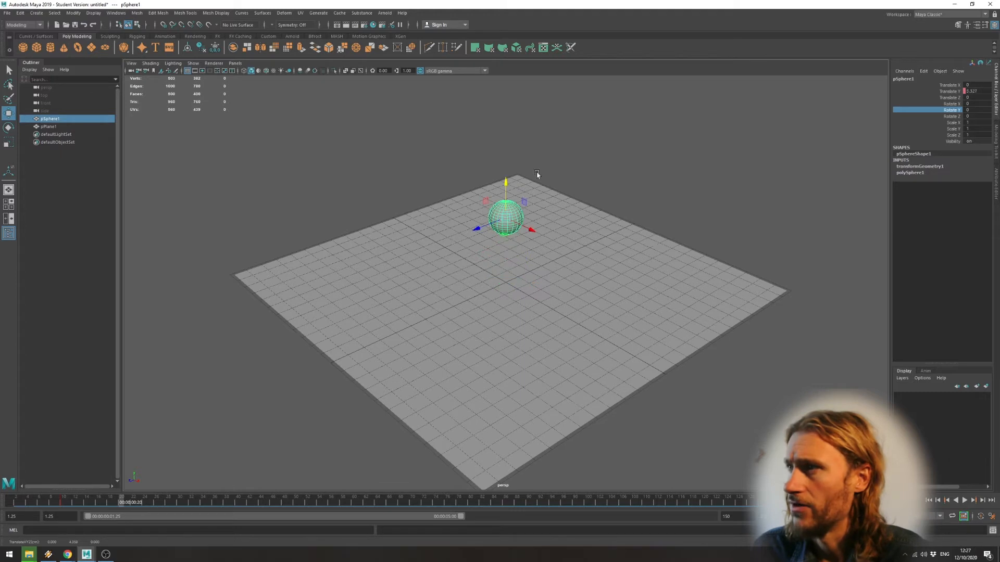
pyautogui.click(977, 91)
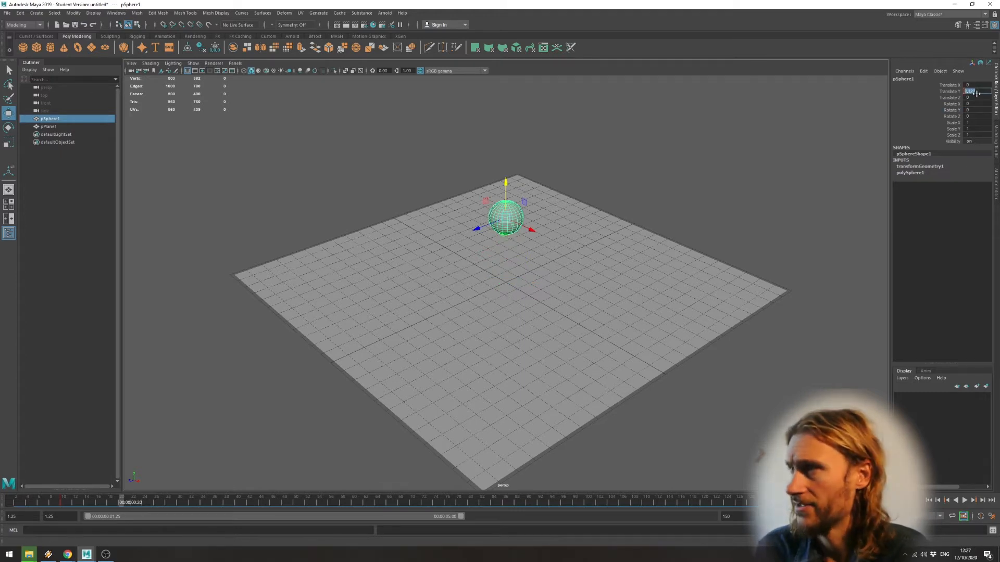
pyautogui.write('6')
pyautogui.press('Return')
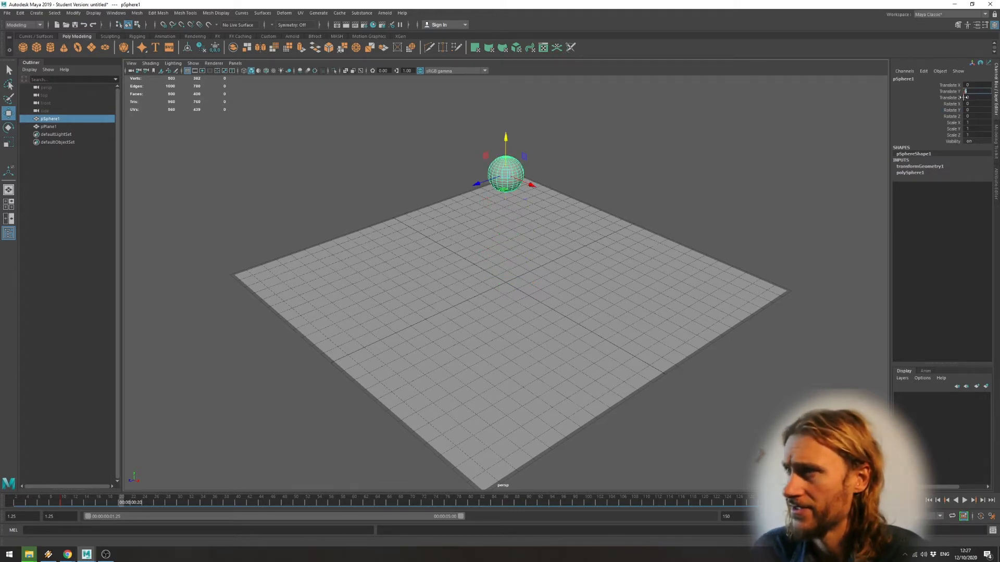
# Set a keyframe on only the sphere's Translate Y channel at frame 20.
pyautogui.click(954, 92)
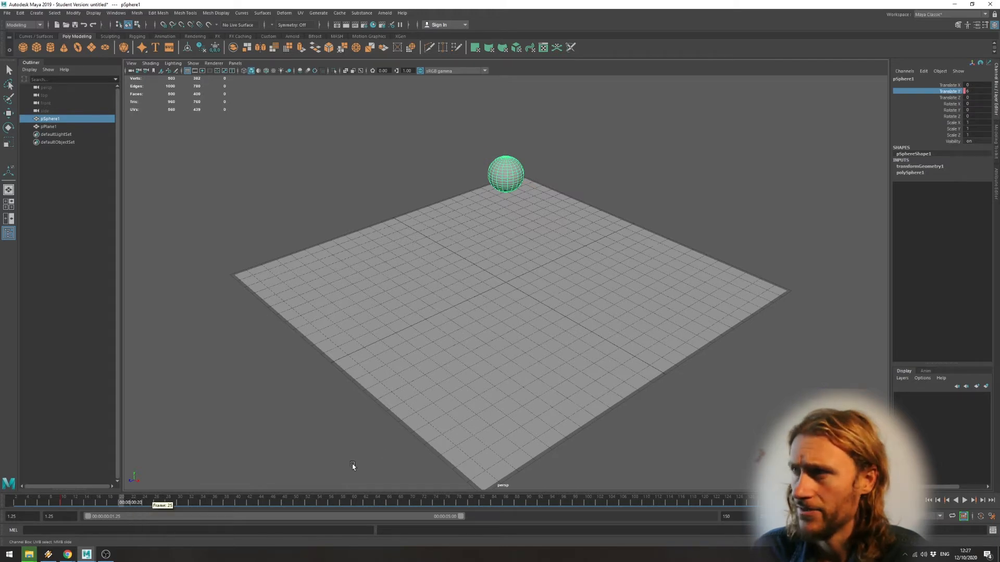
pyautogui.rightClick(953, 91)
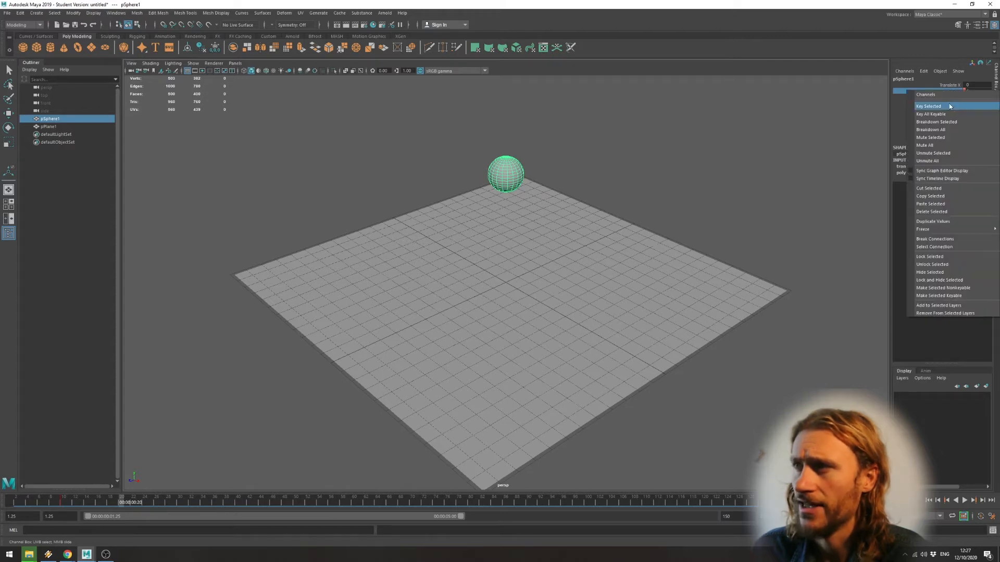
pyautogui.click(948, 105)
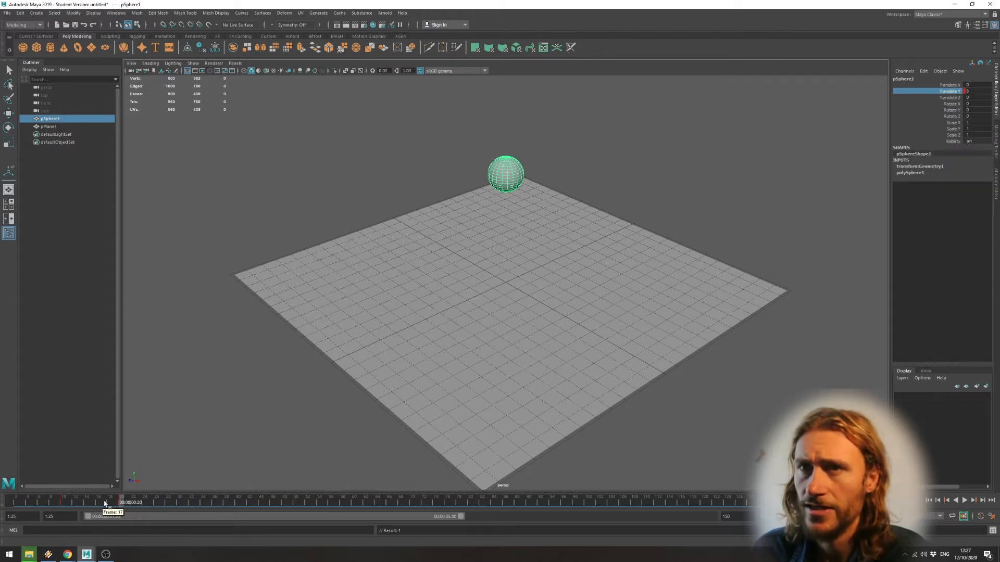
# Inspect the sphere's Translate Y curve in the Graph Editor and minimize the editor.
pyautogui.click(116, 13)
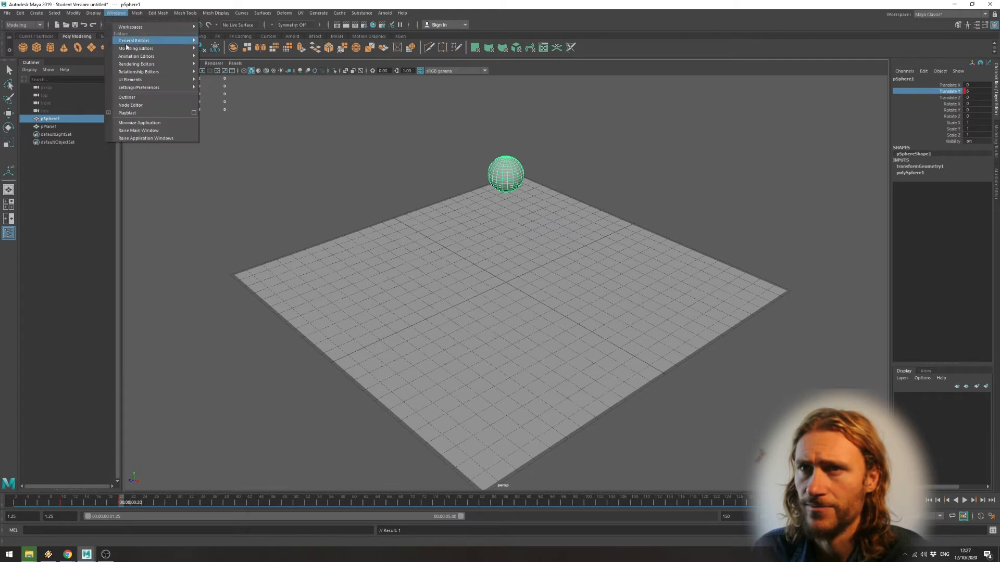
pyautogui.moveTo(158, 56)
pyautogui.click(242, 63)
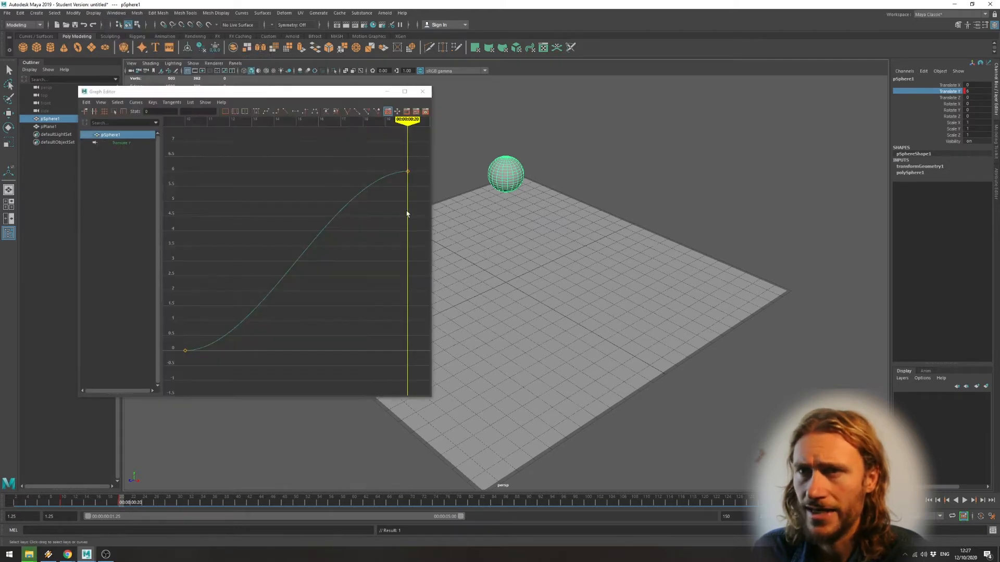
pyautogui.click(125, 143)
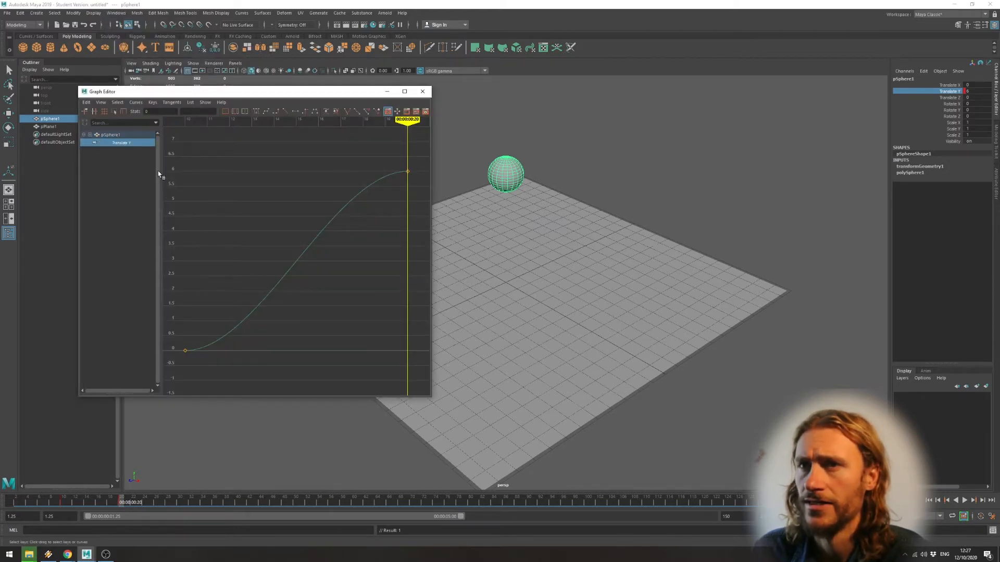
pyautogui.click(385, 92)
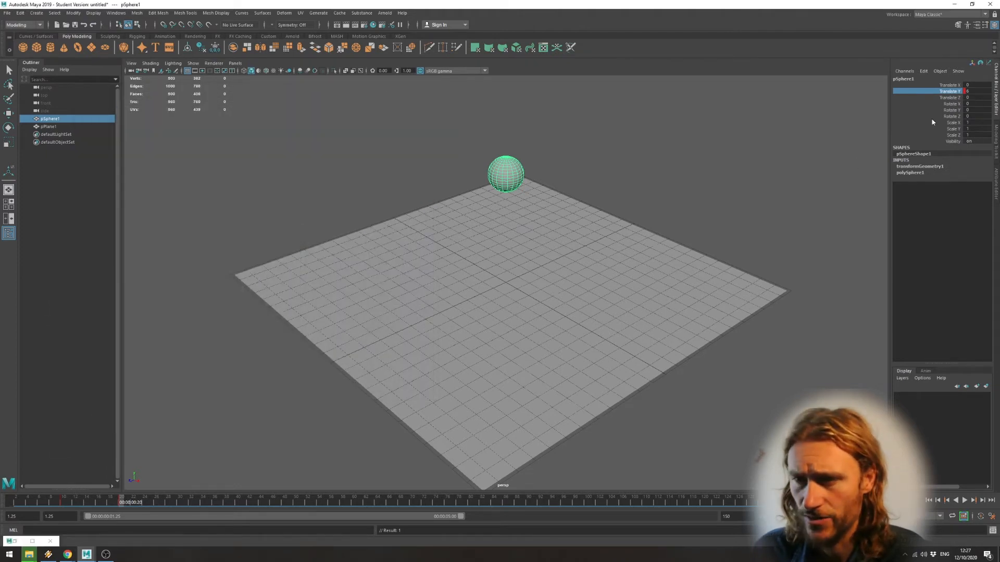
# Copy the sphere's keyframe at frame 10 and paste it at frame 30.
pyautogui.moveTo(121, 502); pyautogui.dragTo(179, 502)
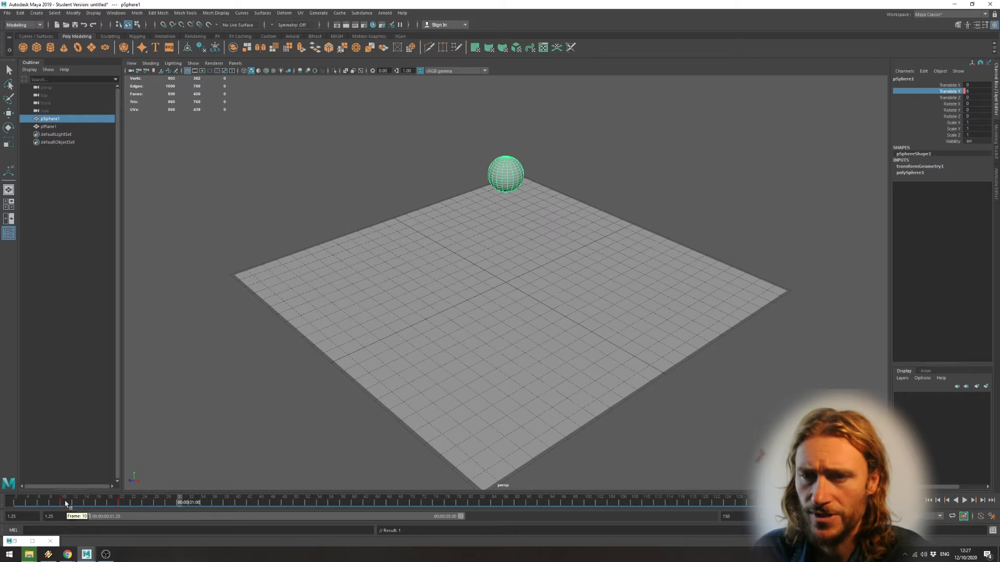
pyautogui.click(60, 503)
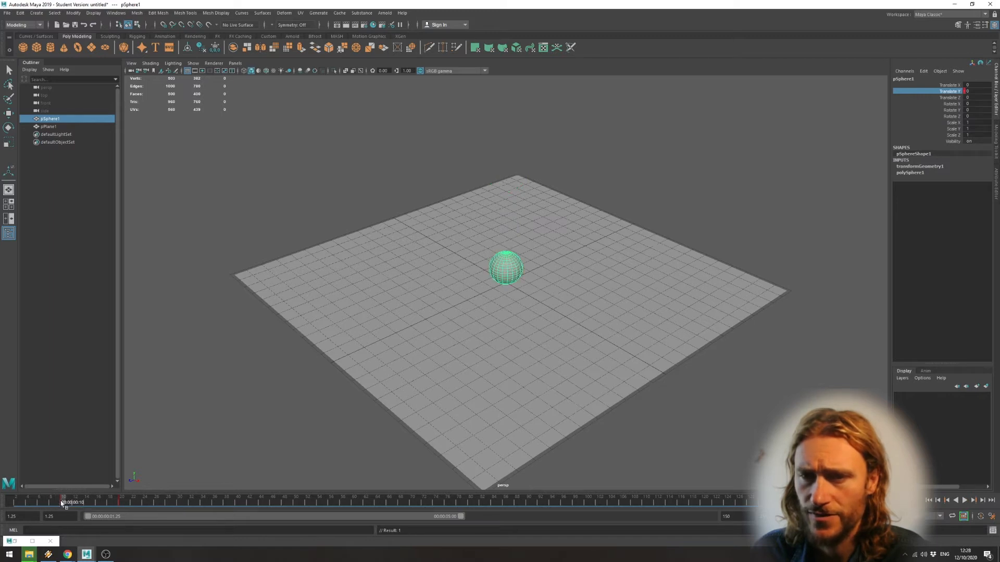
pyautogui.rightClick(63, 503)
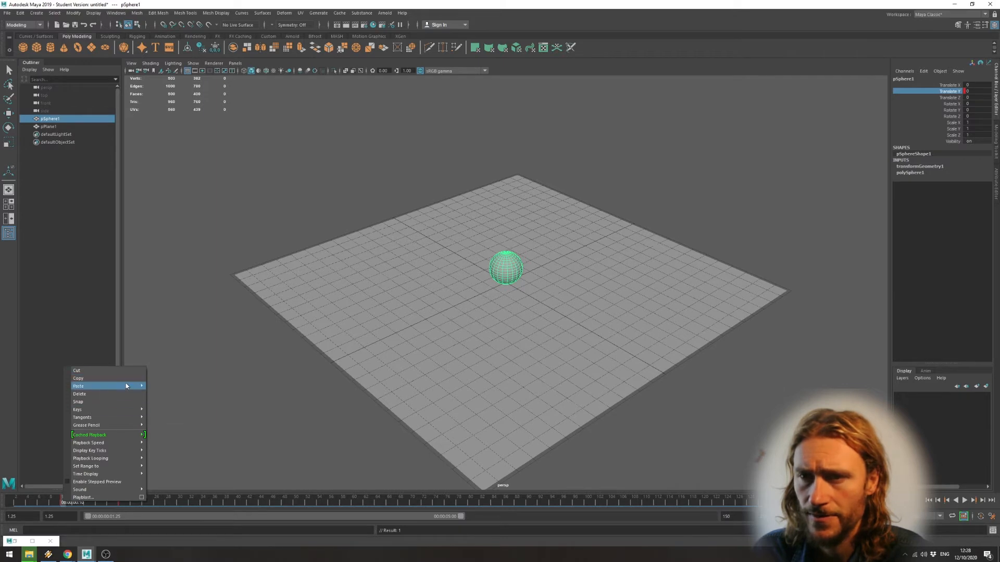
pyautogui.click(126, 379)
pyautogui.click(181, 502)
pyautogui.rightClick(180, 503)
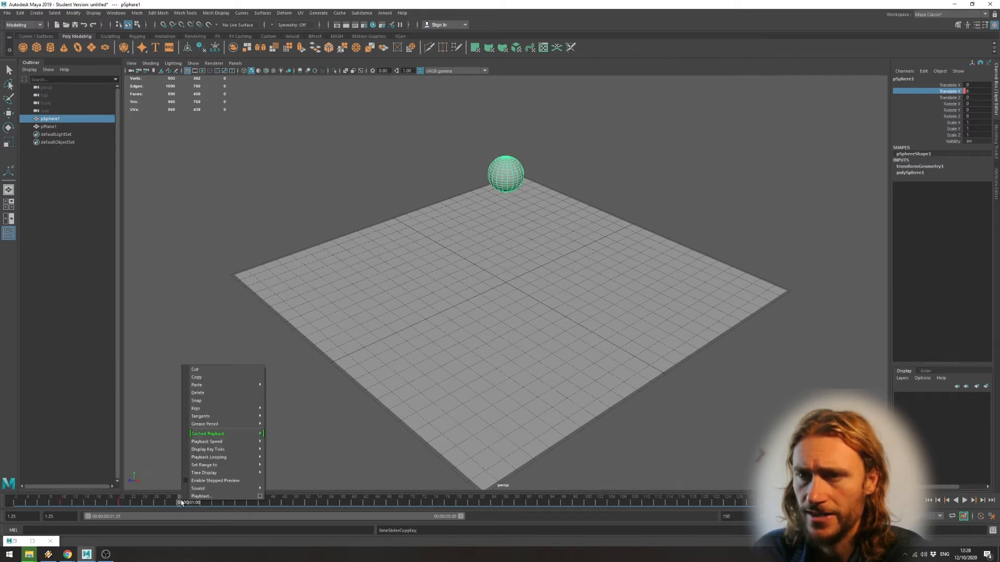
pyautogui.moveTo(224, 385)
pyautogui.click(306, 391)
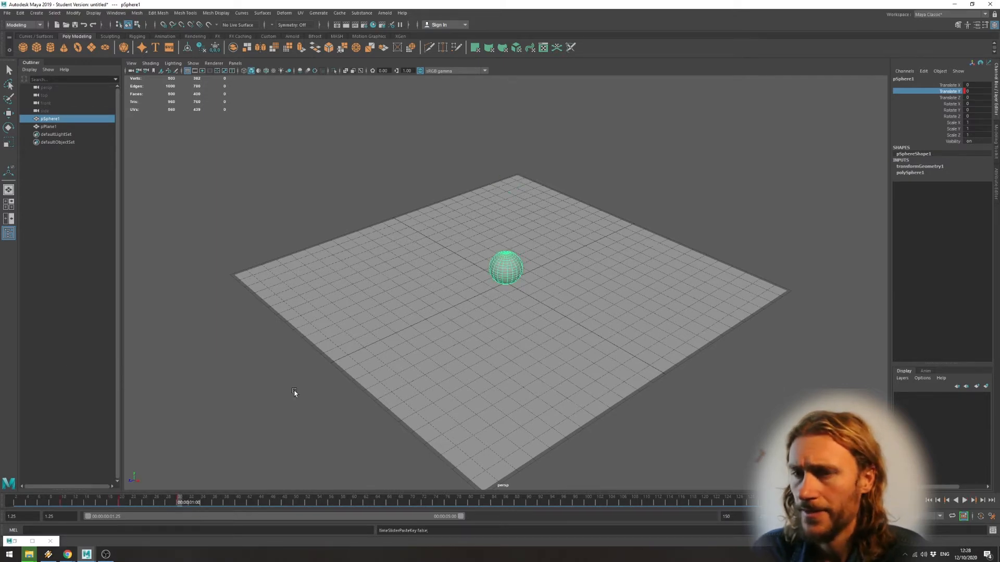
# Scrub through the sphere's motion, set the playback range's end to frame 30, and preview the animation.
pyautogui.moveTo(172, 502); pyautogui.dragTo(33, 504)
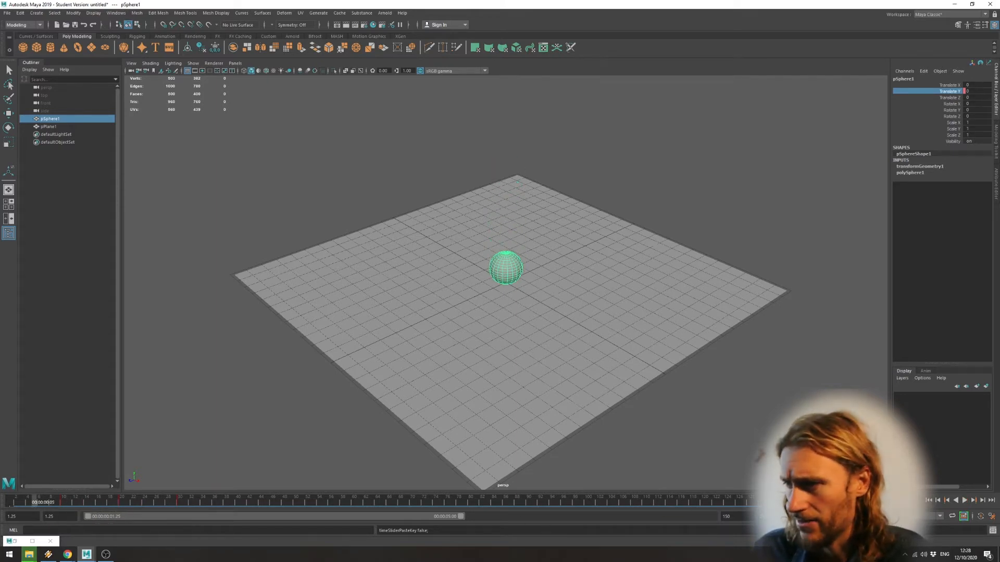
pyautogui.doubleClick(727, 516)
pyautogui.write('30')
pyautogui.press('Return')
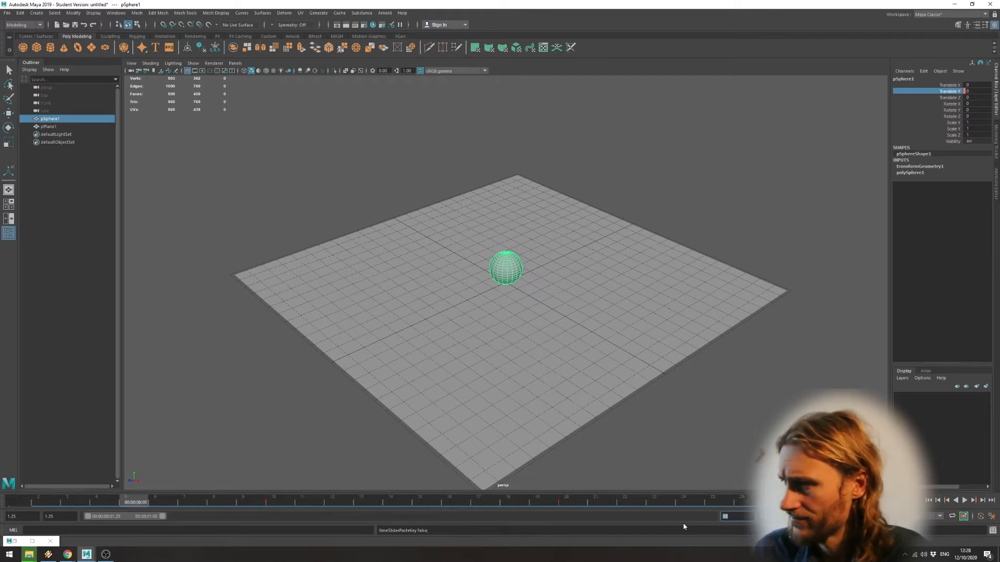
pyautogui.click(964, 500)
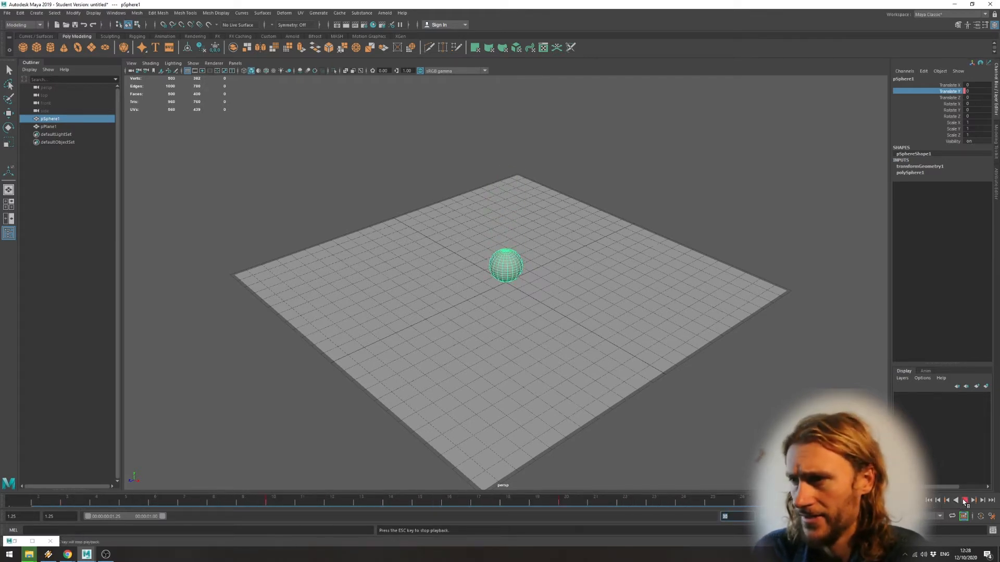
pyautogui.click(964, 500)
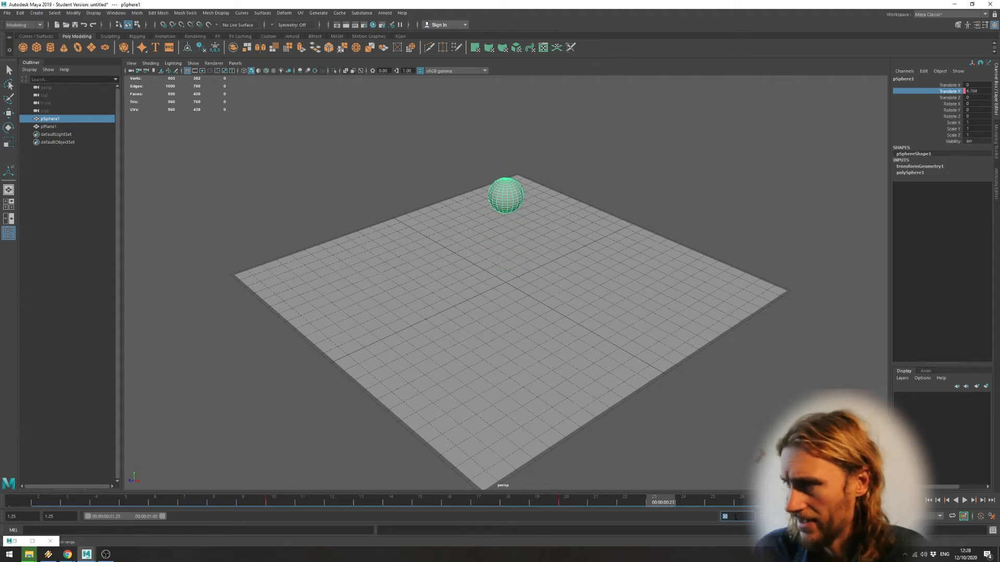
# Set the playback range's start to frame 10 and play the loop to check the bounce.
pyautogui.doubleClick(18, 516)
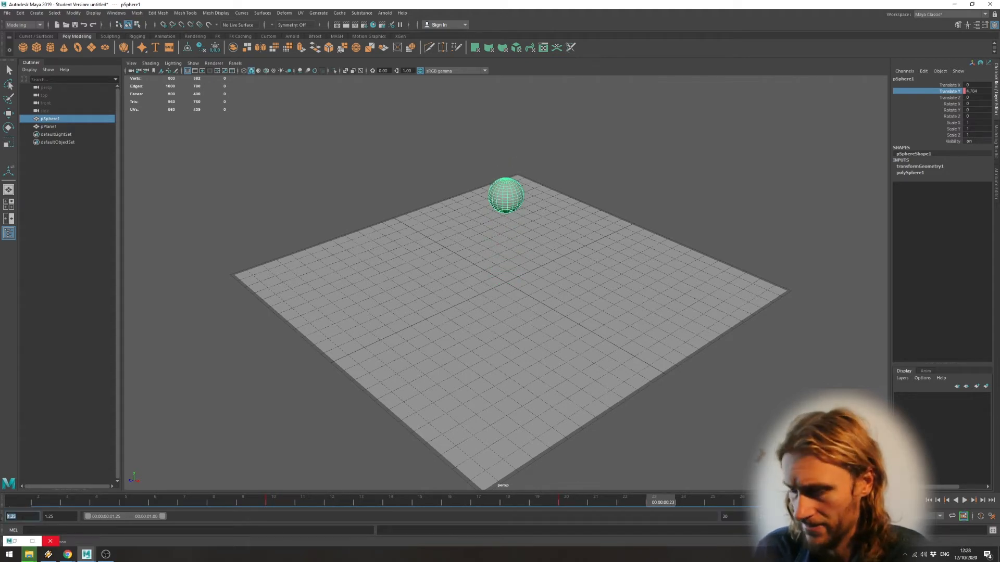
pyautogui.write('10')
pyautogui.press('Return')
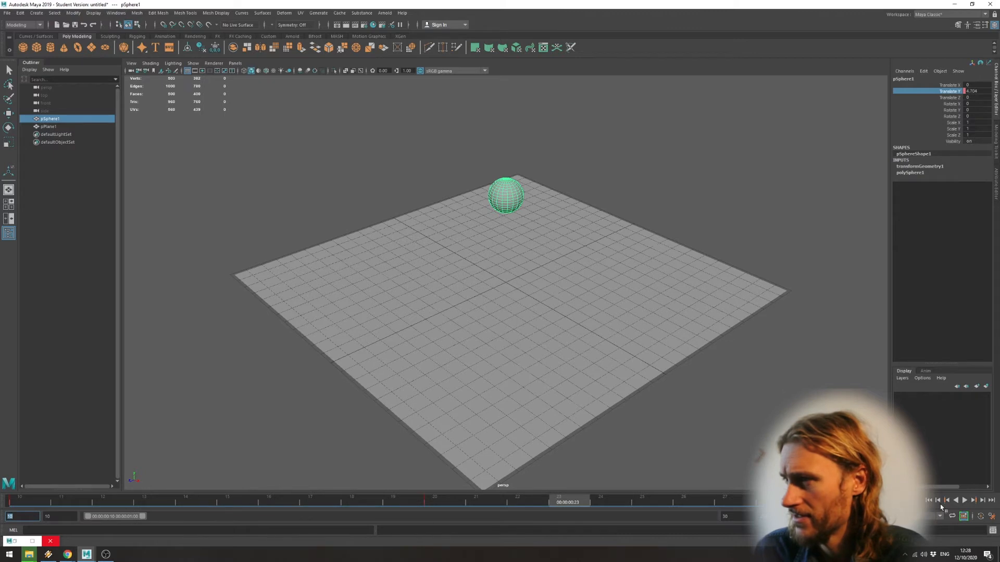
pyautogui.click(963, 500)
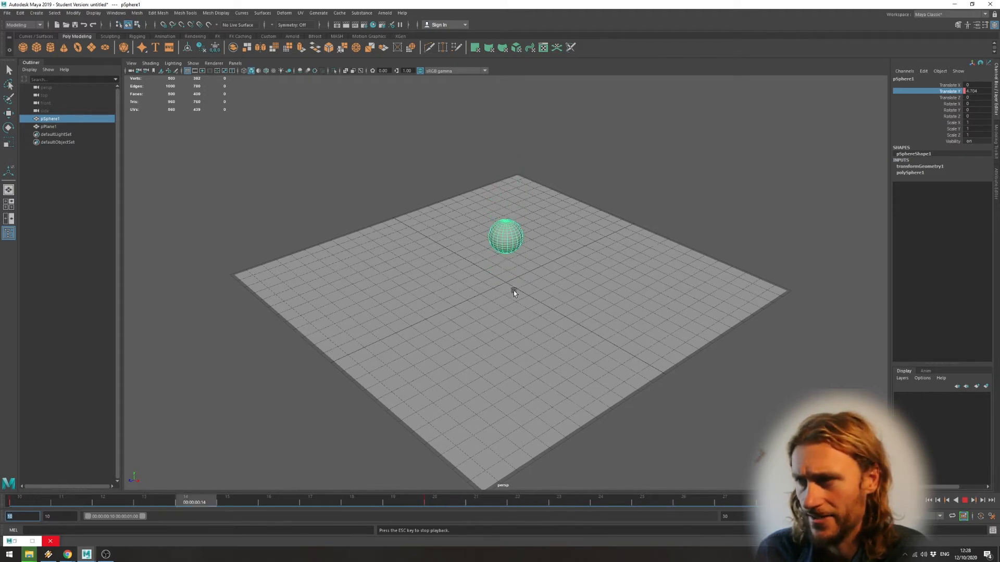
pyautogui.click(965, 501)
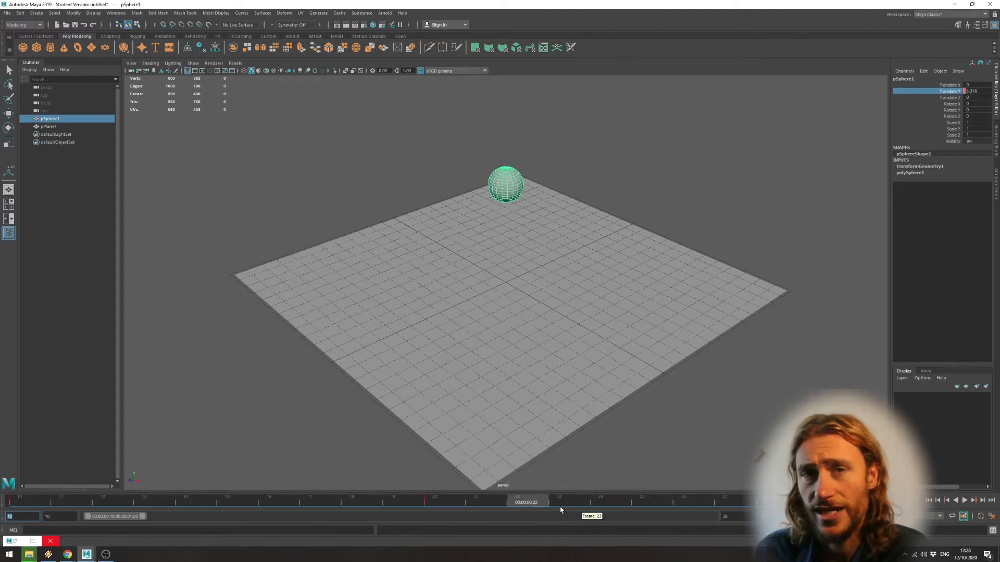
# Go to frame 20 and restore the Graph Editor with the sphere's Translate Y curve shown.
pyautogui.click(422, 504)
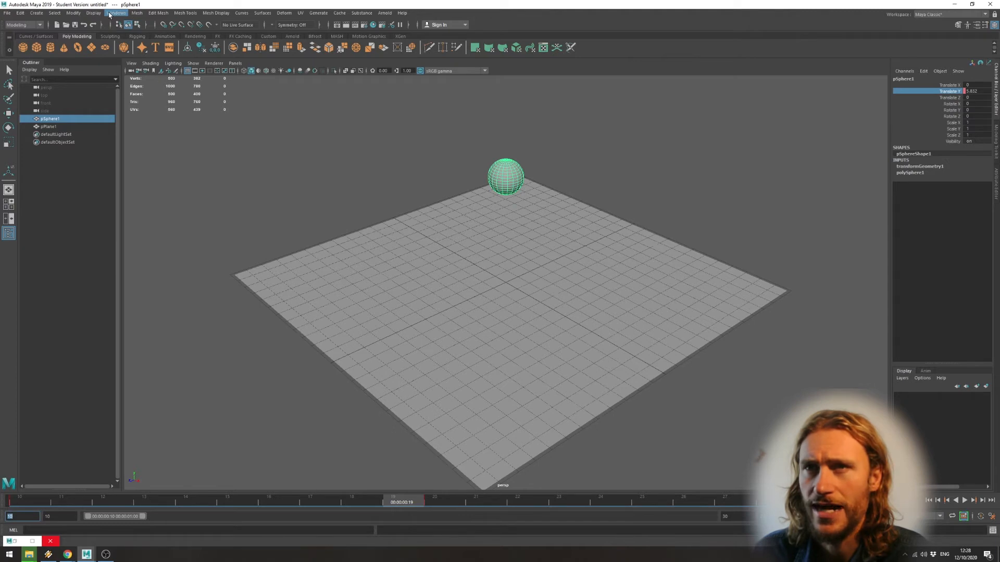
pyautogui.click(427, 499)
pyautogui.rightClick(427, 500)
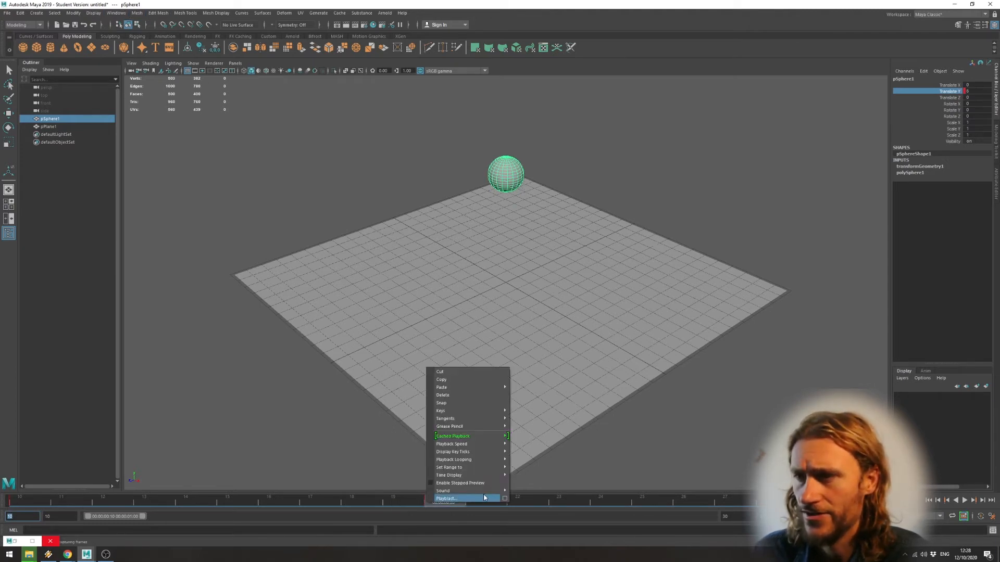
pyautogui.moveTo(480, 418)
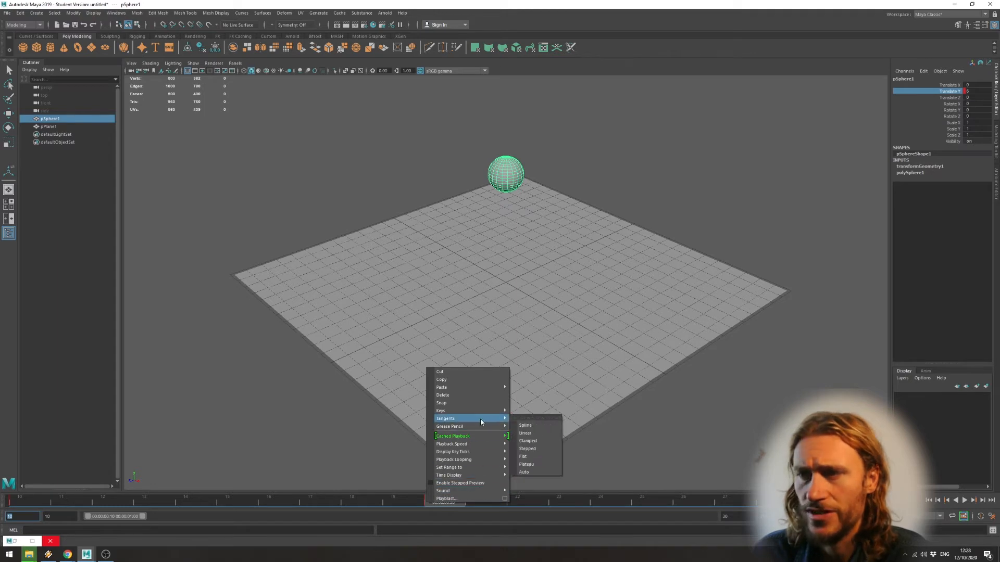
pyautogui.click(302, 477)
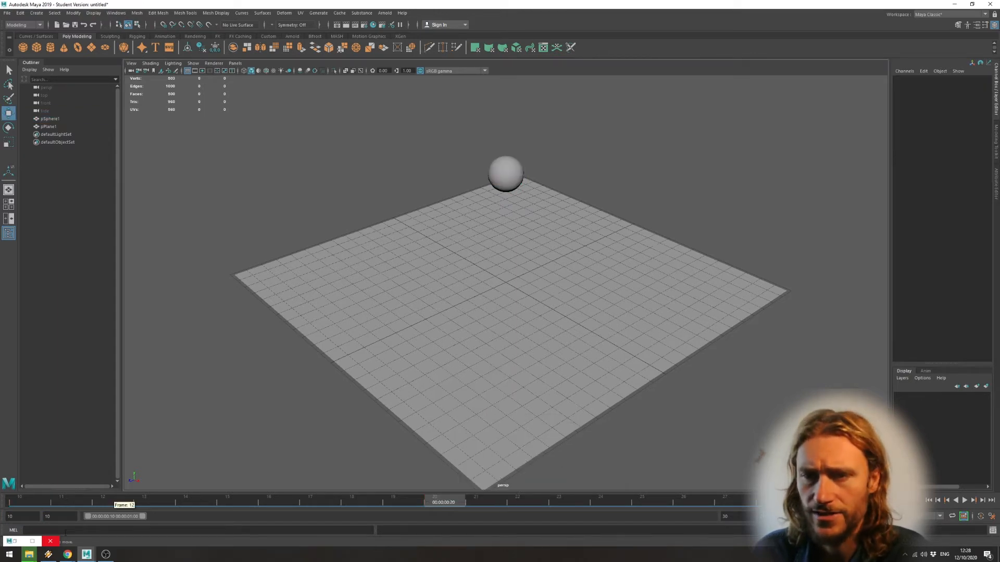
pyautogui.click(15, 542)
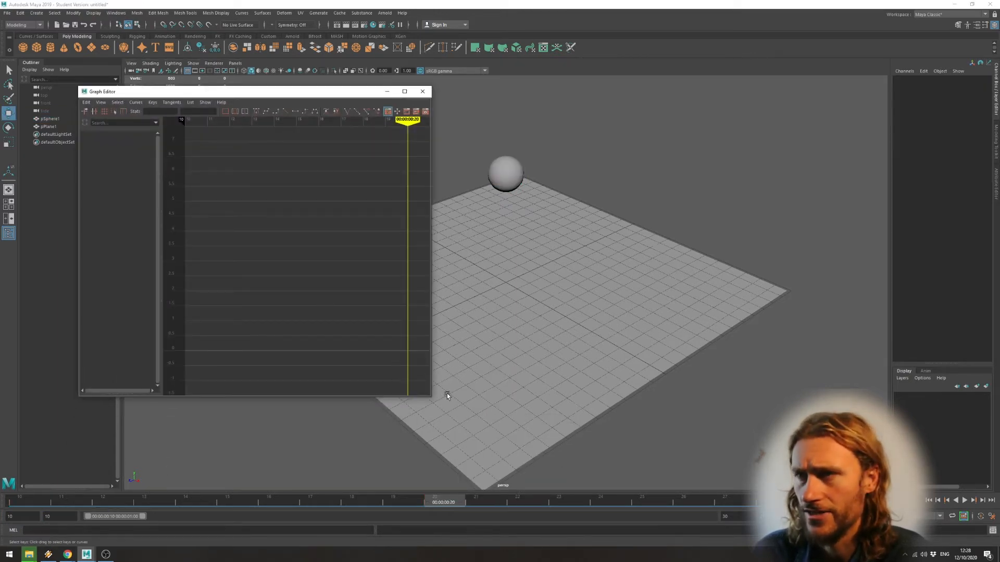
pyautogui.click(518, 166)
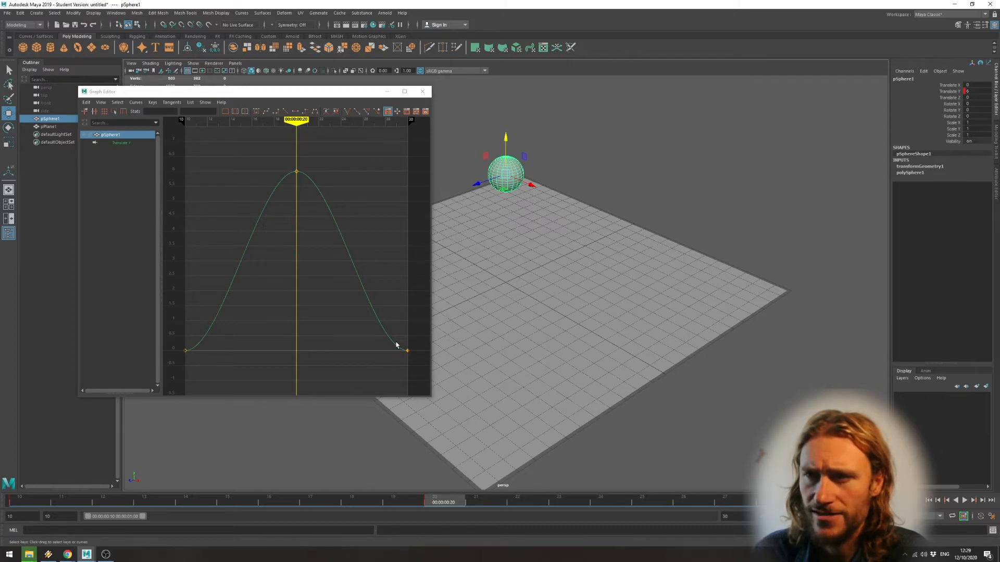
# Give the Translate Y keys at frames 10 and 30 linear tangents.
pyautogui.moveTo(225, 342); pyautogui.dragTo(188, 360)
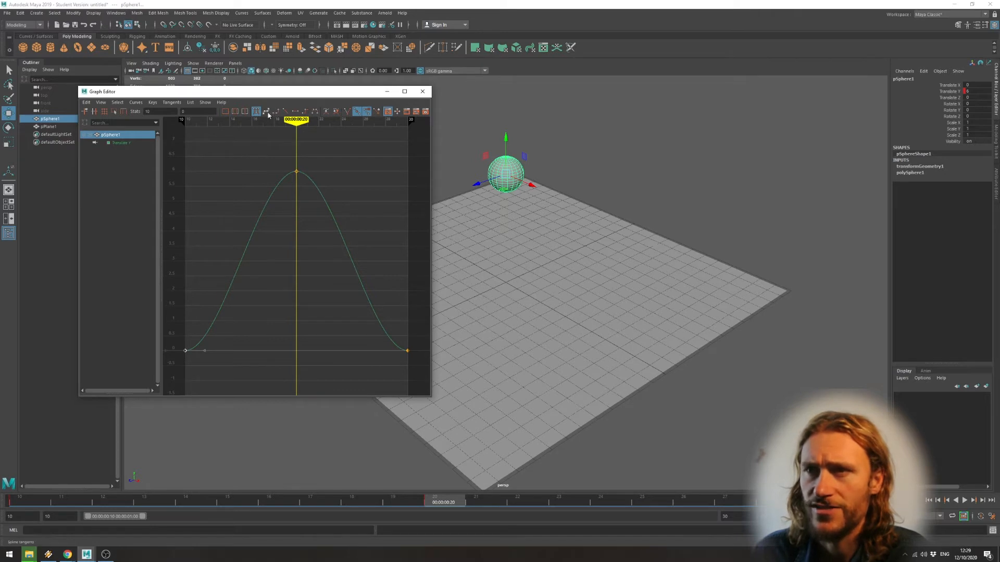
pyautogui.click(286, 112)
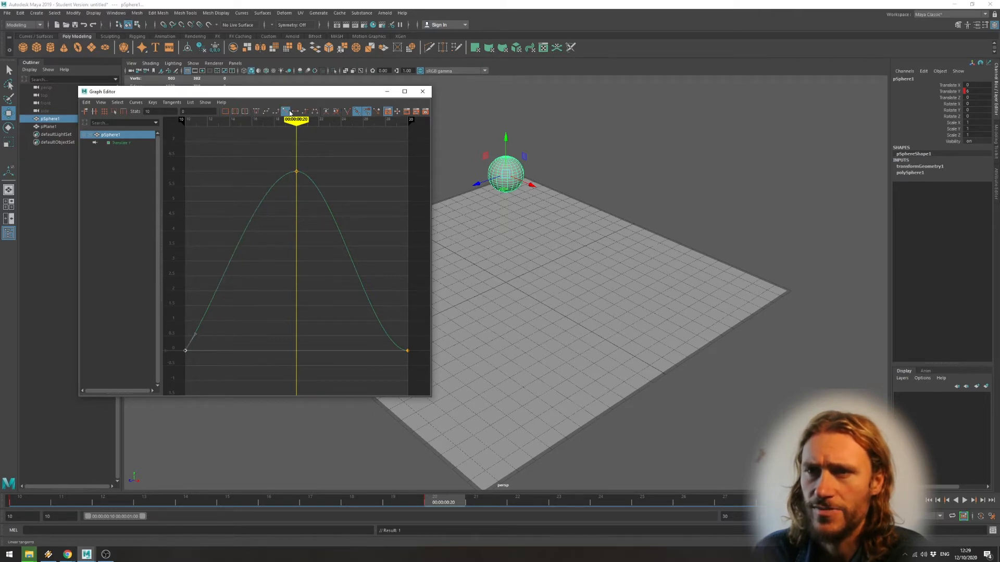
pyautogui.moveTo(378, 332); pyautogui.dragTo(424, 368)
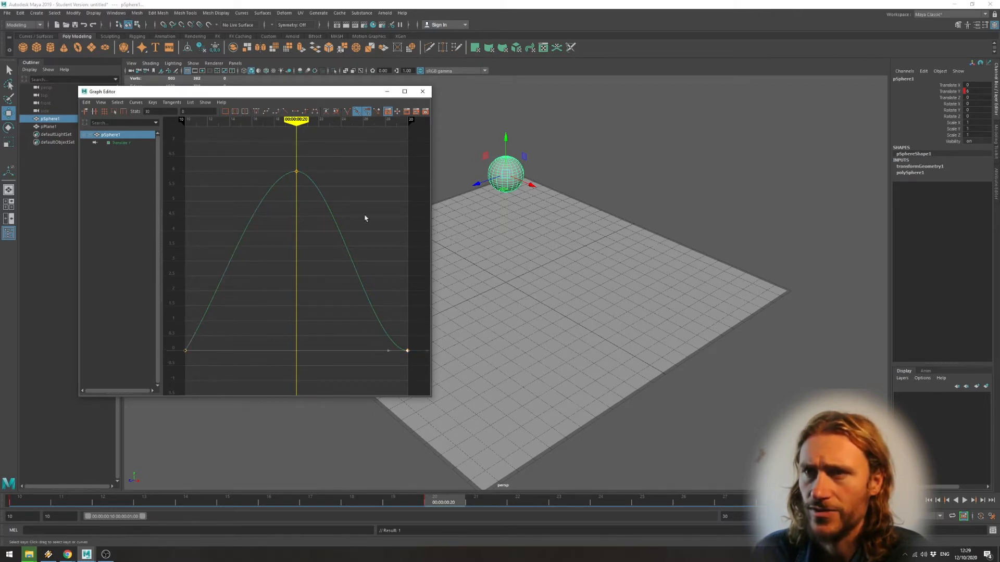
pyautogui.click(287, 111)
# Make the Translate Y curve's tangents weighted and lengthen the handles of the frame 20 key to broaden the peak.
pyautogui.click(296, 171)
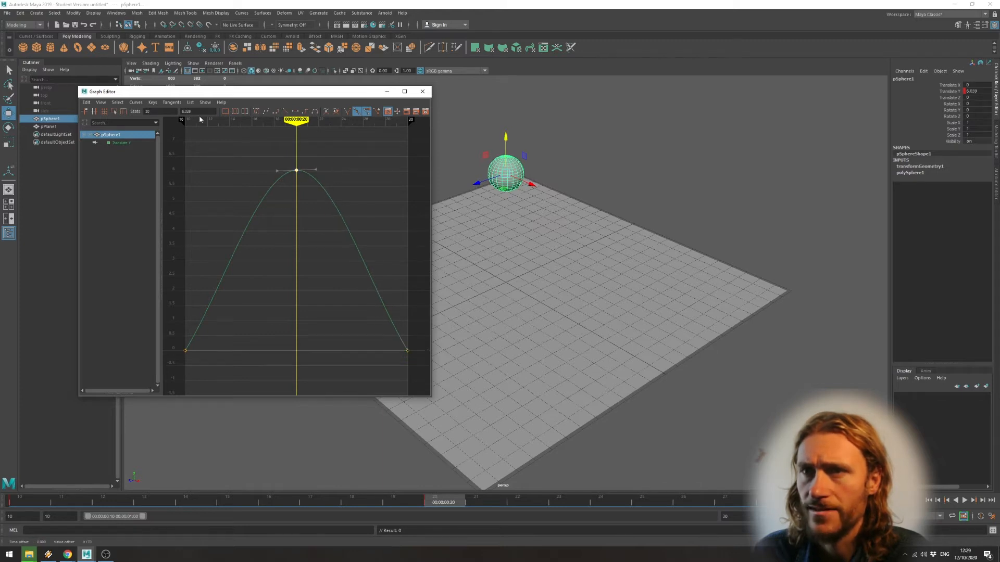
pyautogui.click(136, 103)
pyautogui.click(176, 301)
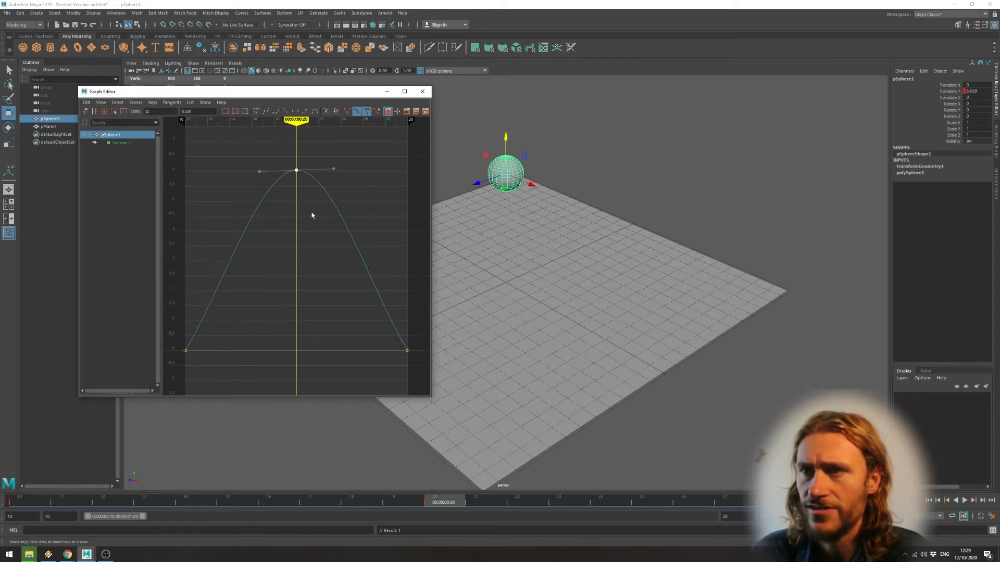
pyautogui.moveTo(333, 169); pyautogui.dragTo(390, 168)
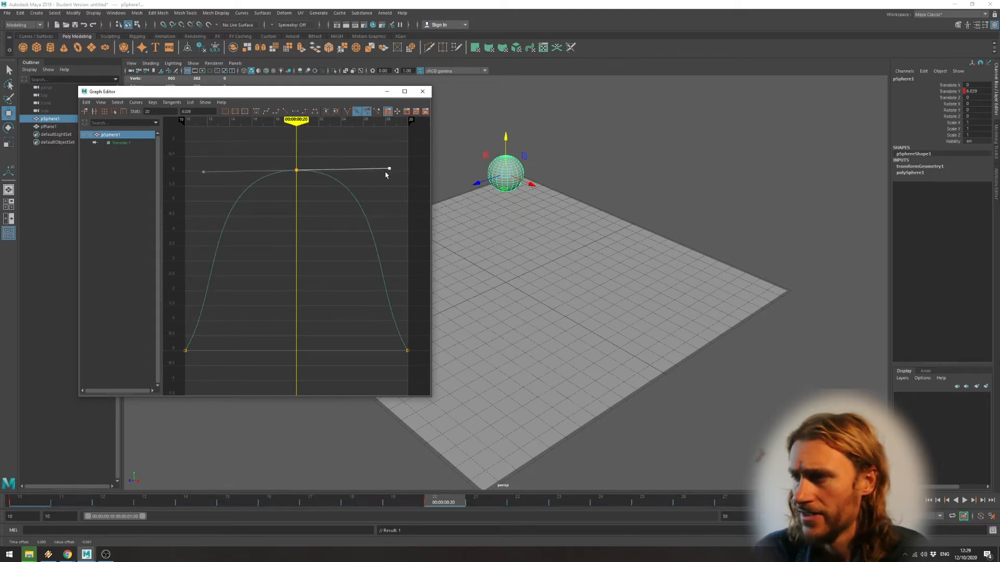
# Play the animation to check the reshaped bounce, stop it and minimize the Graph Editor.
pyautogui.click(964, 501)
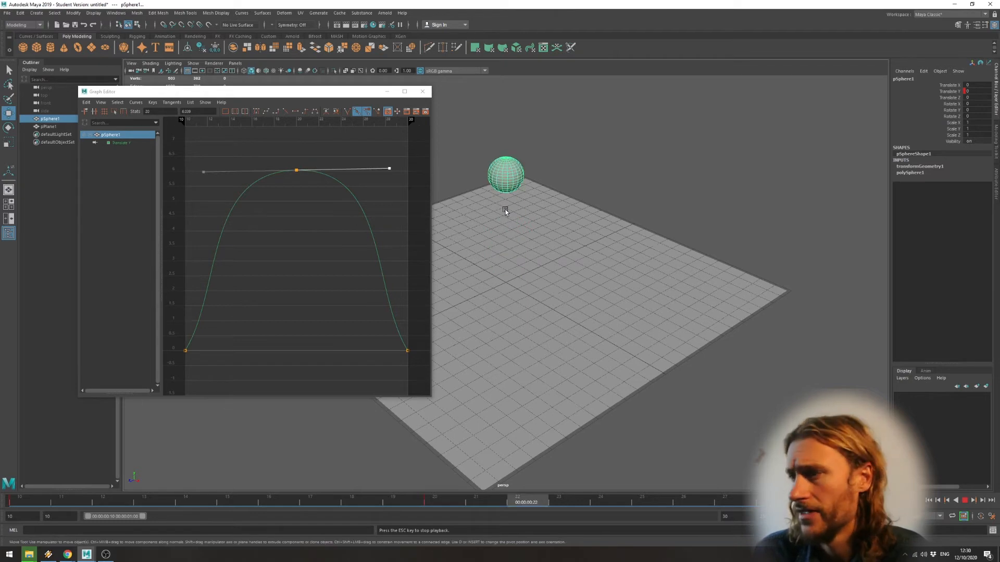
pyautogui.press('Escape')
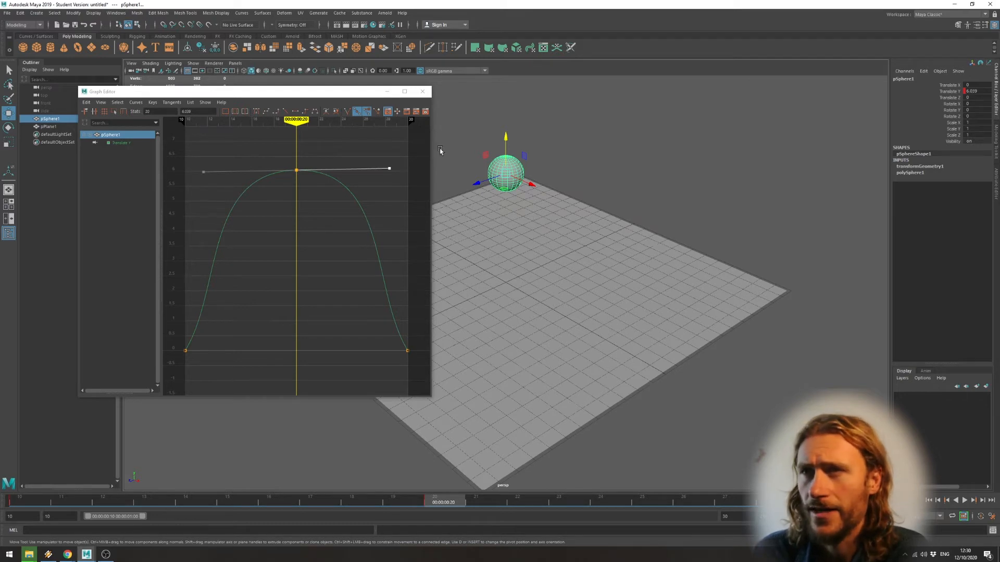
pyautogui.click(385, 92)
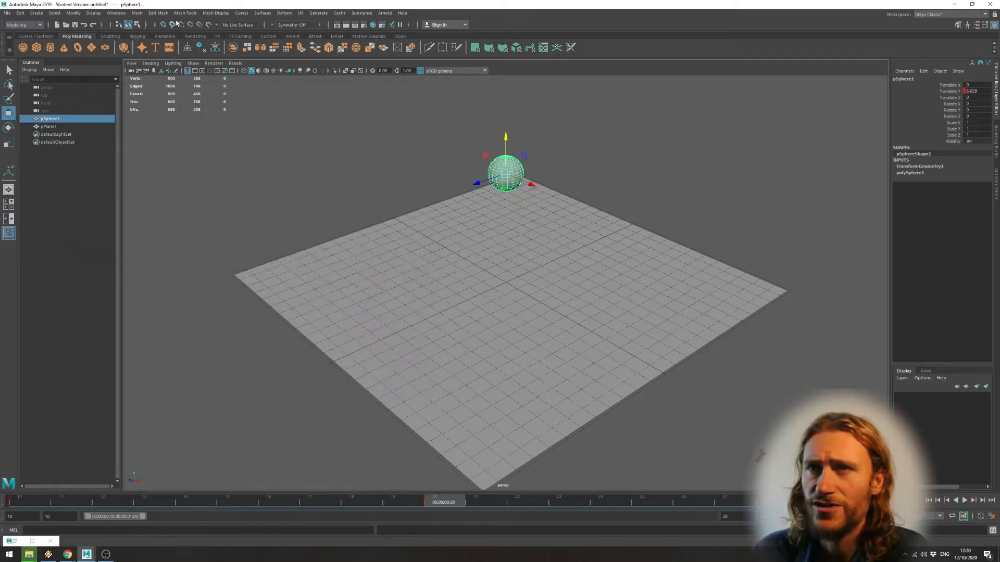
# Switch to the Animation menu set and add a nonlinear Squash deformer to the sphere.
pyautogui.click(28, 25)
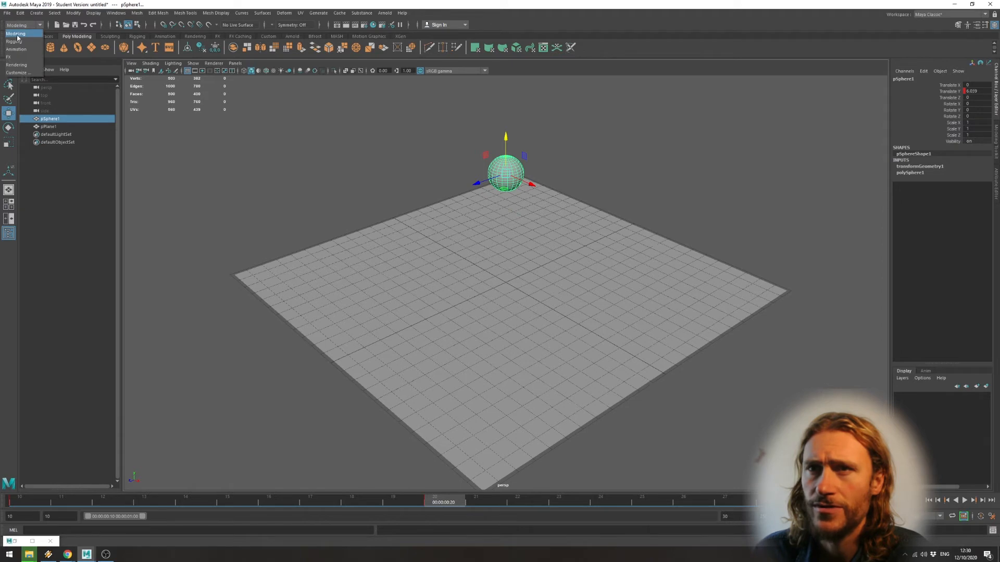
pyautogui.click(21, 50)
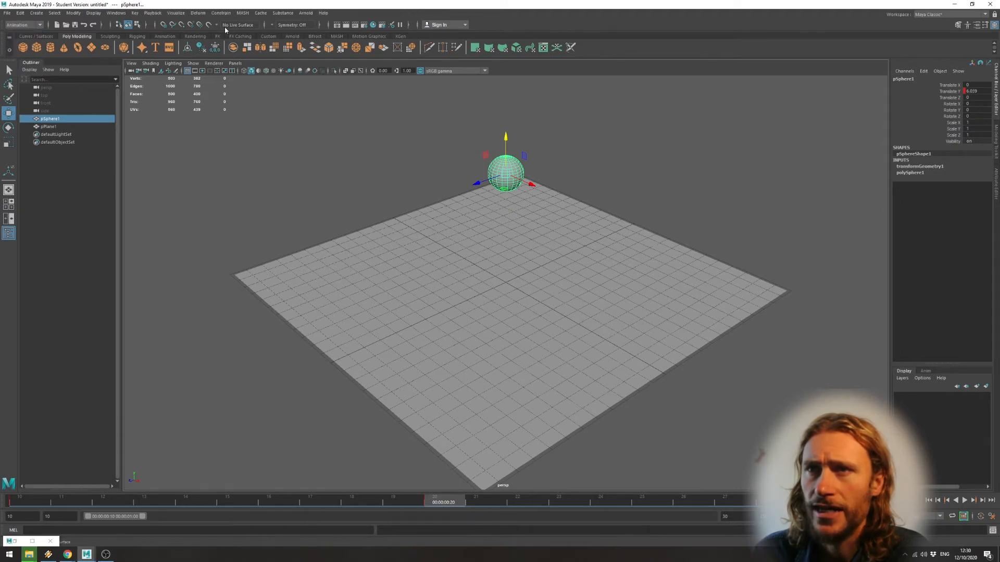
pyautogui.click(198, 13)
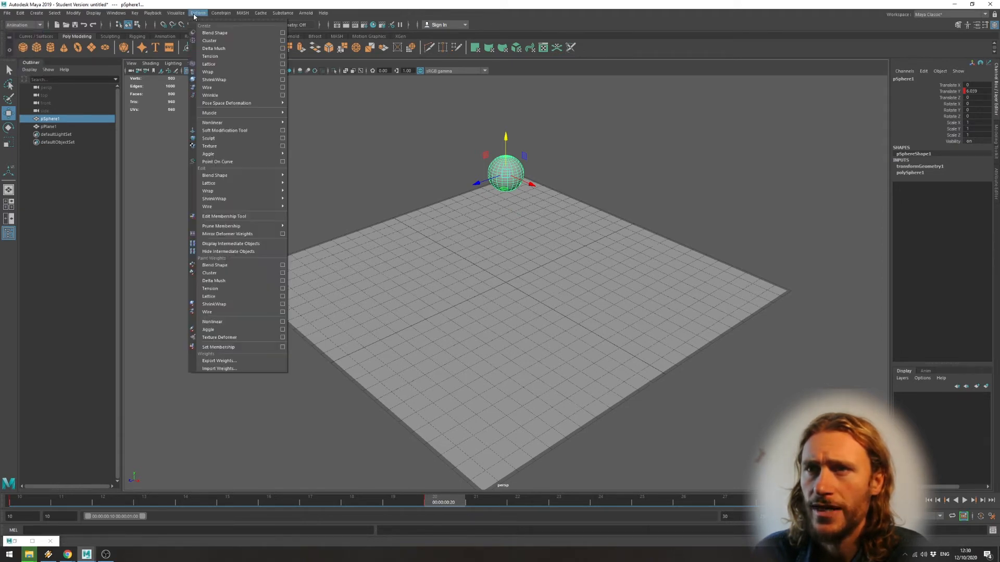
pyautogui.moveTo(253, 123)
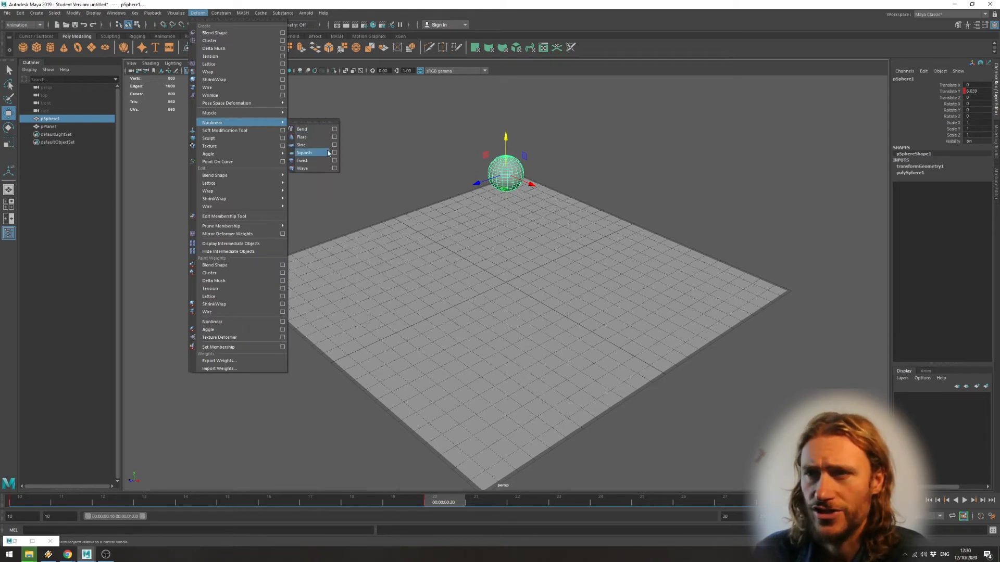
pyautogui.click(304, 153)
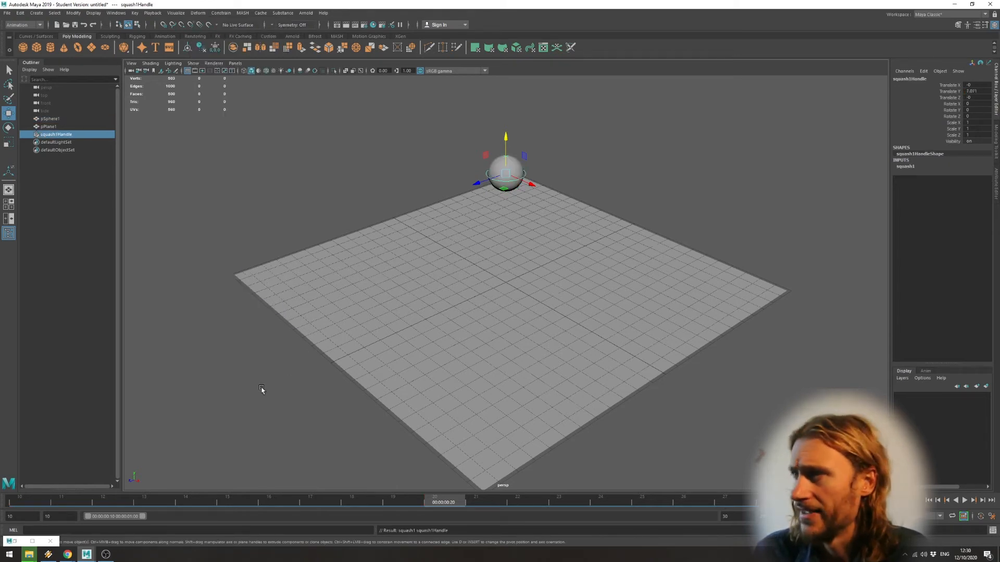
# Set the squash deformer's Factor to 0.5 and select the sphere with the Move tool.
pyautogui.click(905, 166)
pyautogui.click(952, 179)
pyautogui.moveTo(654, 192); pyautogui.dragTo(654, 187, button='middle')
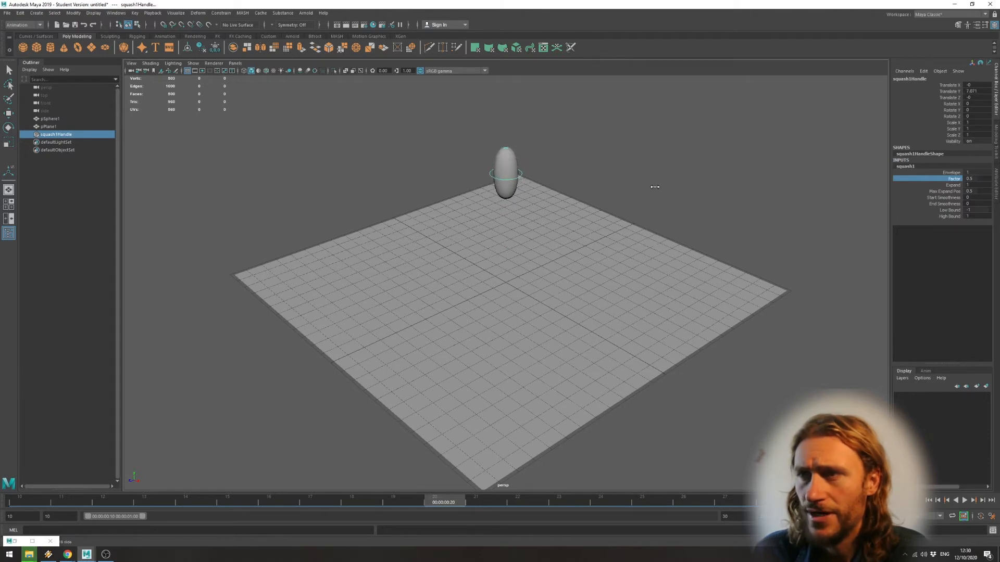
pyautogui.click(515, 180)
pyautogui.press('w')
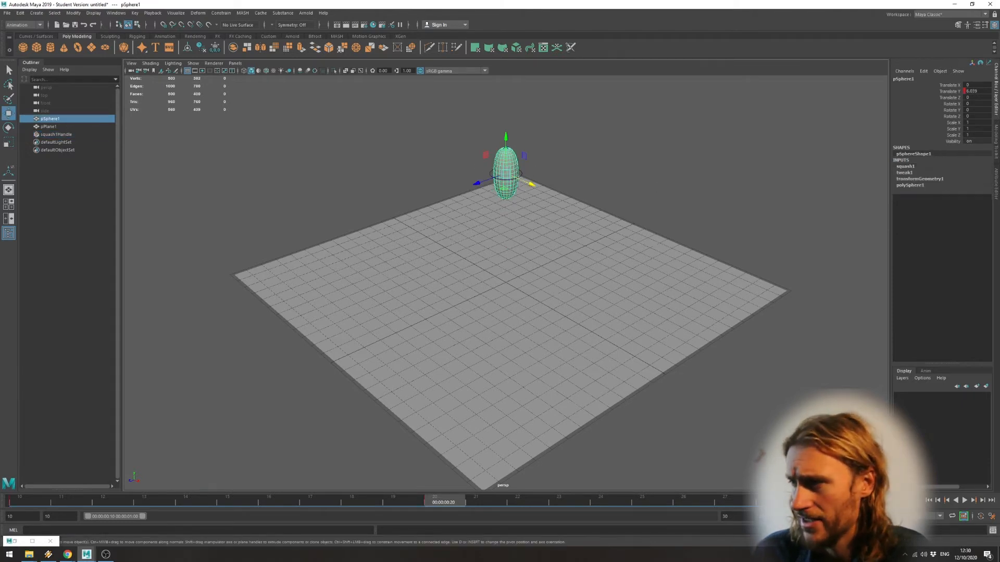
# Parent the squash deformer handle to the sphere, playing the bounce before and after to compare how they move.
pyautogui.click(964, 500)
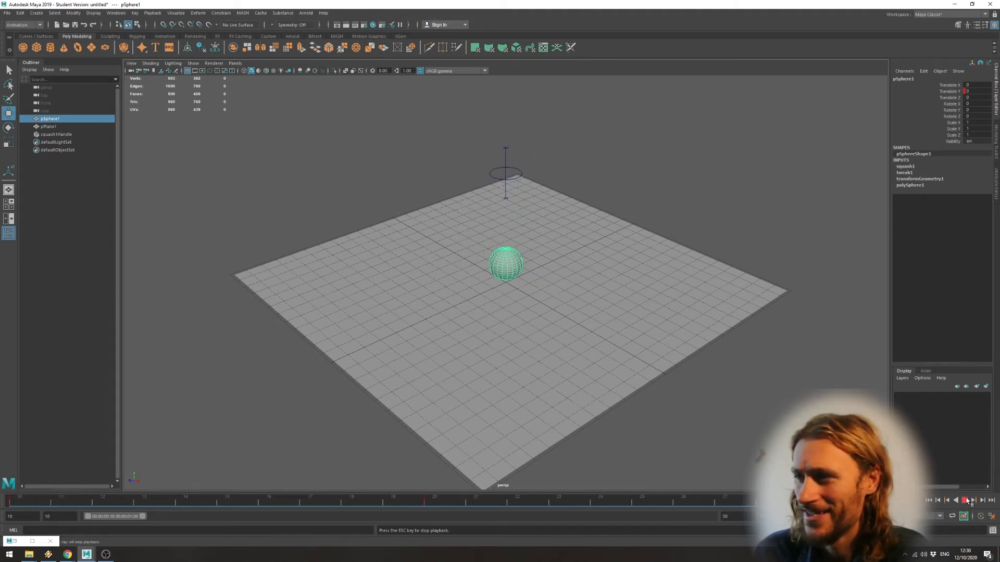
pyautogui.click(970, 500)
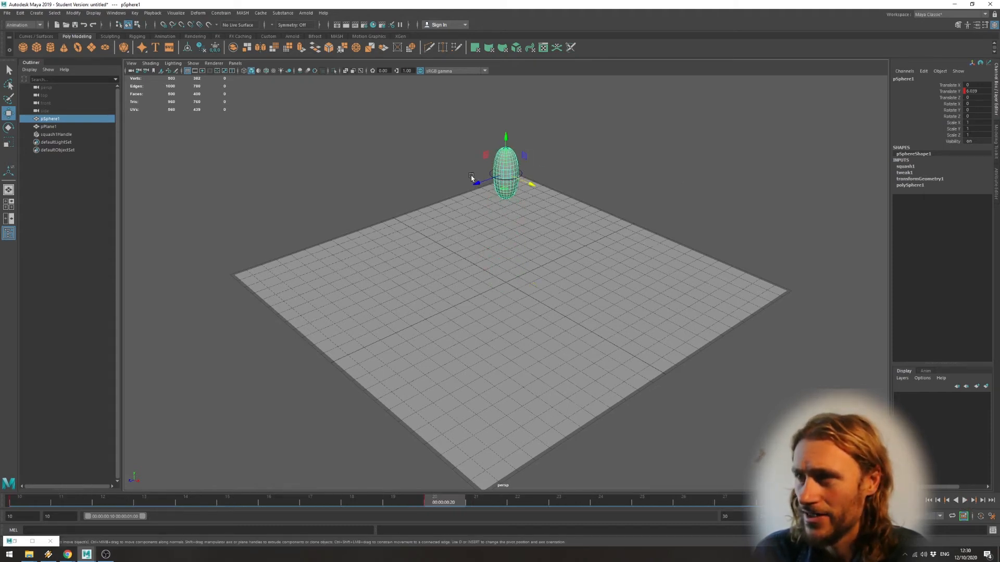
pyautogui.click(526, 174)
pyautogui.click(521, 175)
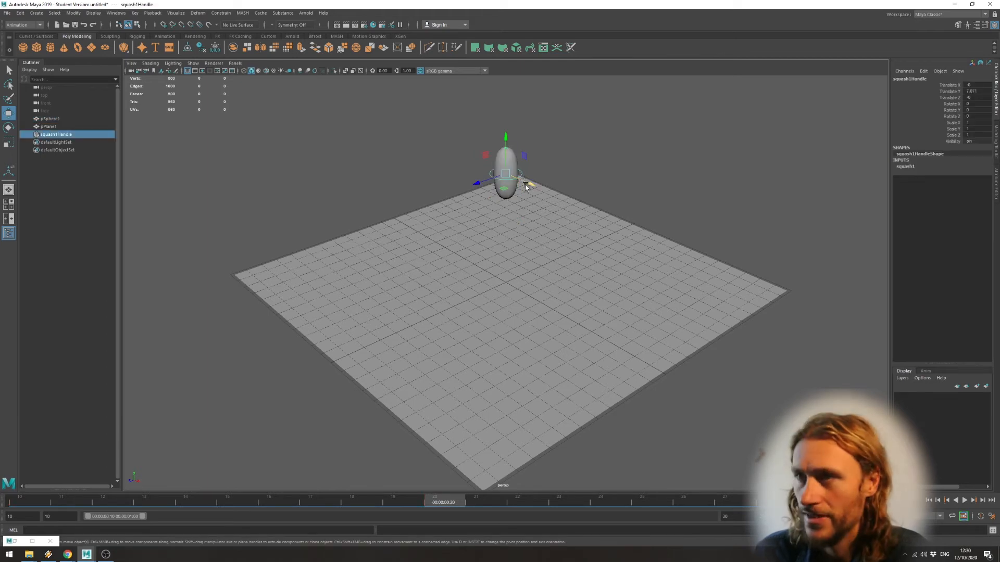
pyautogui.keyDown('shift'); pyautogui.click(505, 181); pyautogui.keyUp('shift')
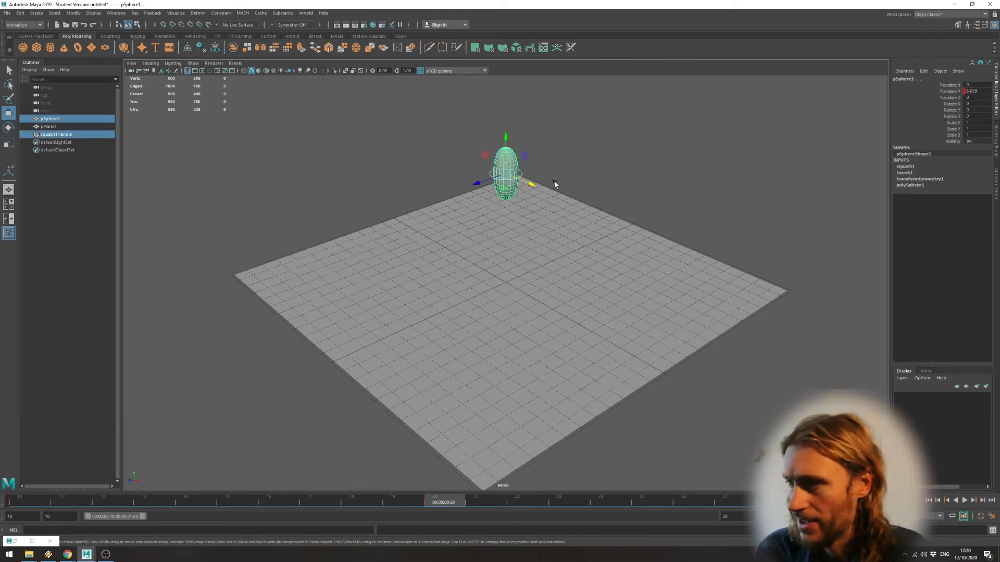
pyautogui.press('p')
pyautogui.click(964, 500)
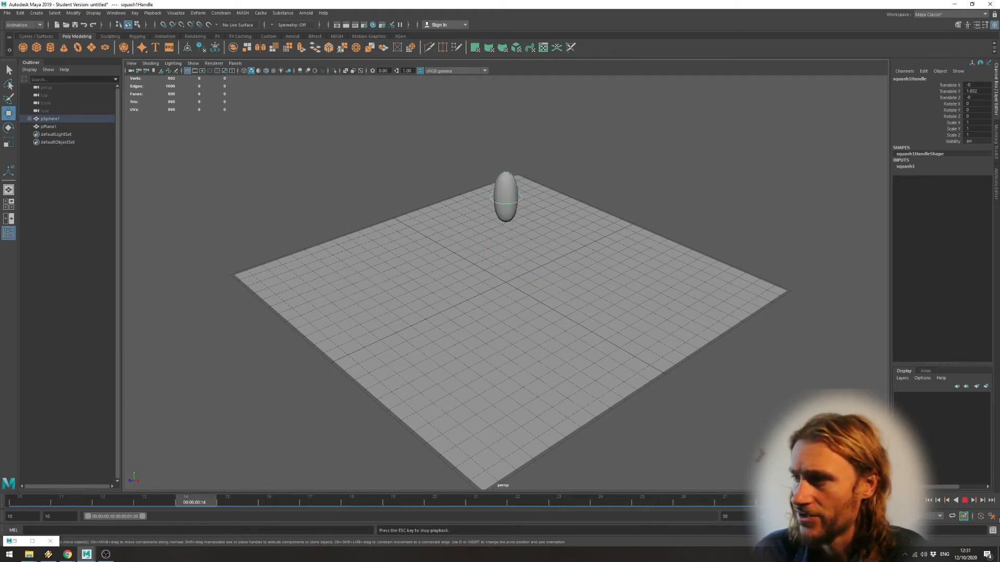
pyautogui.click(964, 501)
# Go to frame 10, set the squash deformer's Factor to -0.5 and key it.
pyautogui.click(909, 166)
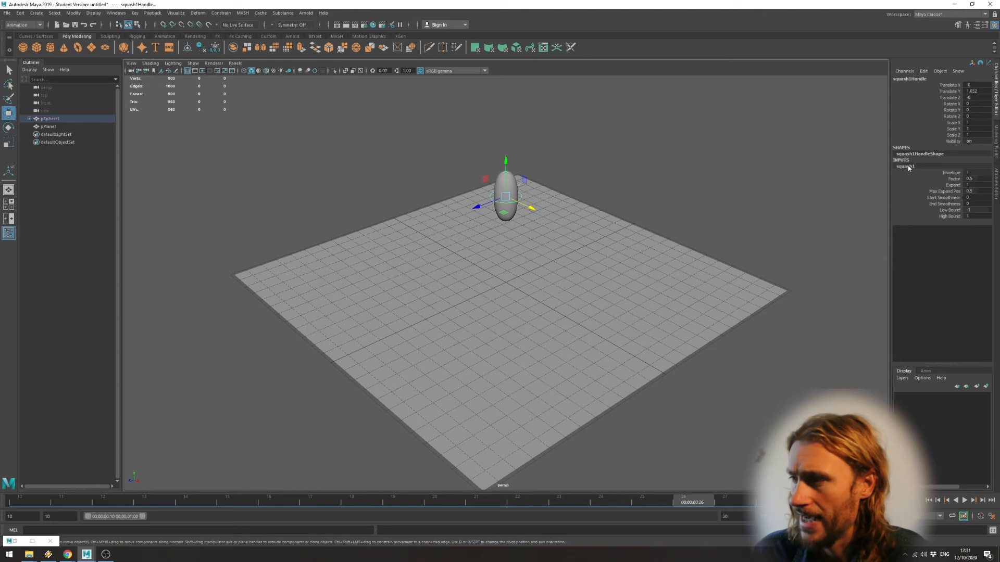
pyautogui.click(928, 500)
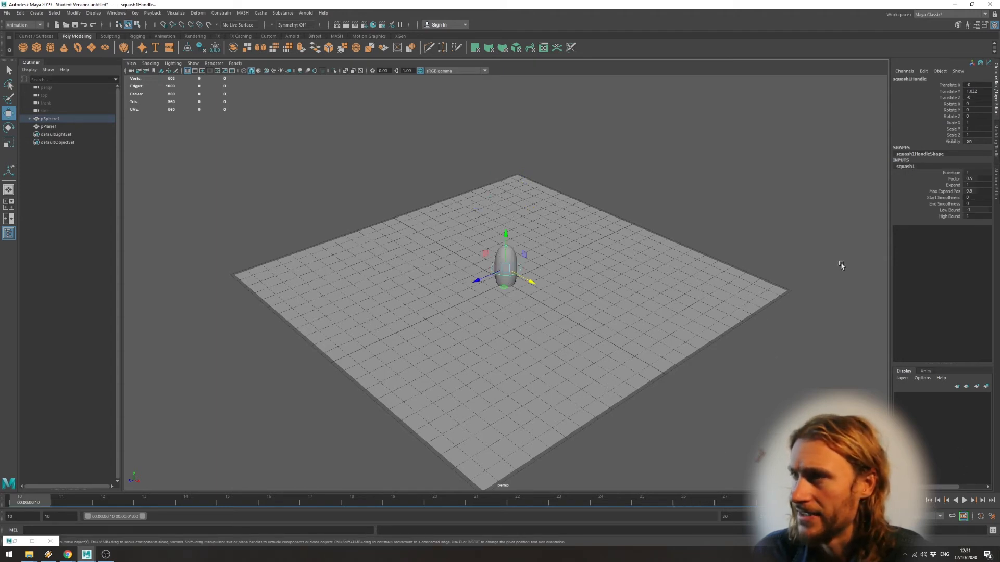
pyautogui.click(953, 179)
pyautogui.moveTo(665, 226); pyautogui.dragTo(664, 230, button='middle')
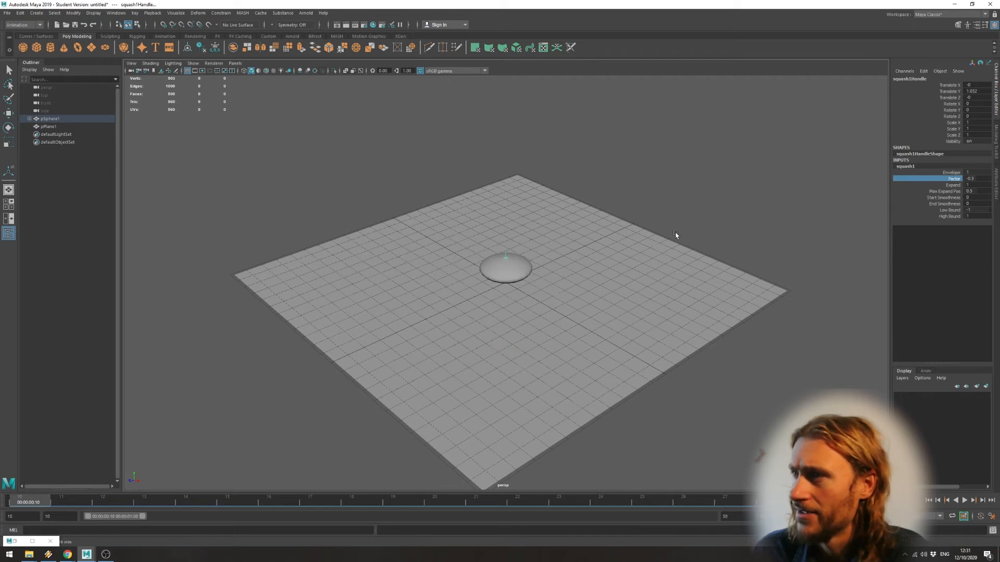
pyautogui.rightClick(956, 180)
pyautogui.click(937, 186)
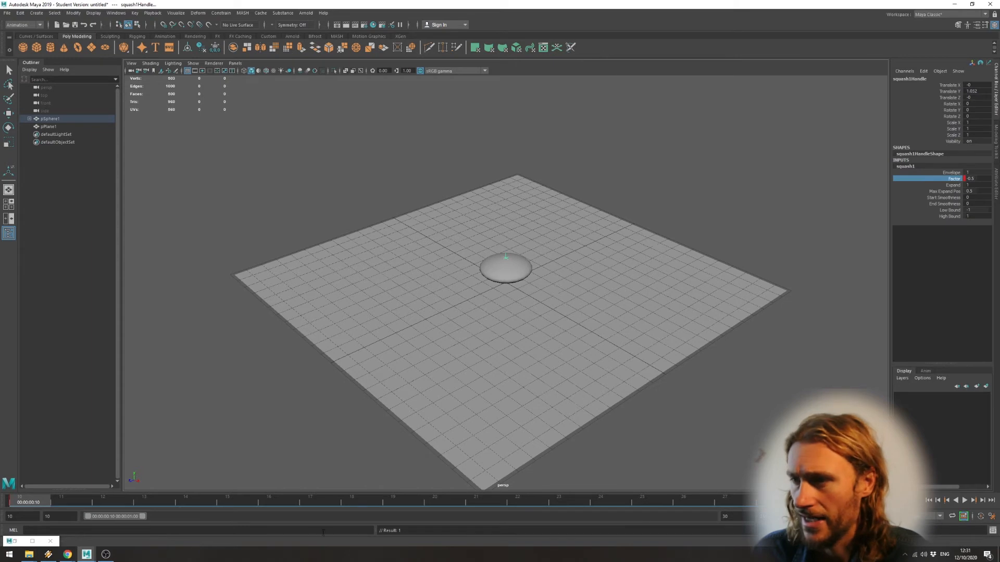
# Select the sphere, set the squash Factor to 0.8 at frame 20 and key it.
pyautogui.click(521, 270)
pyautogui.press('w')
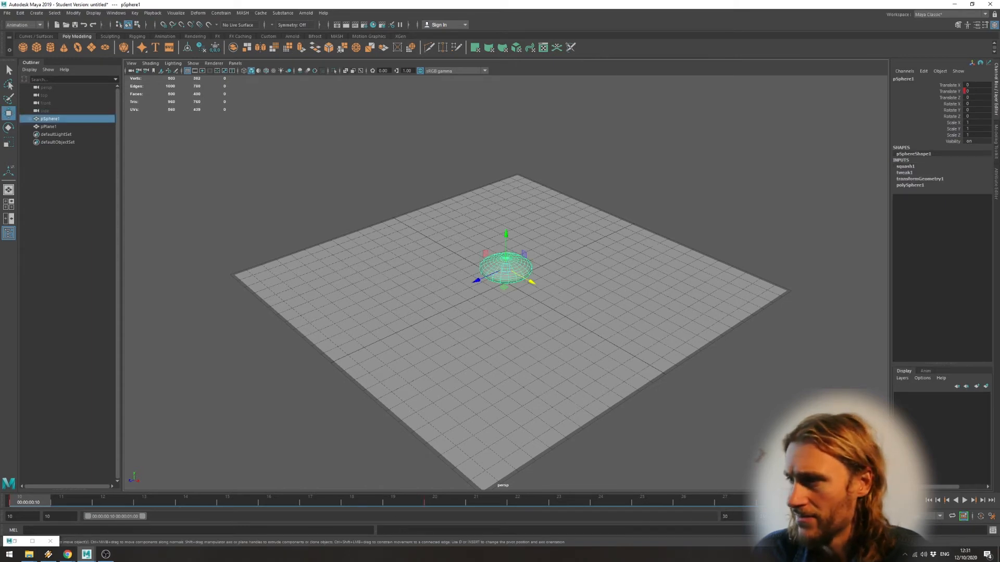
pyautogui.click(973, 500)
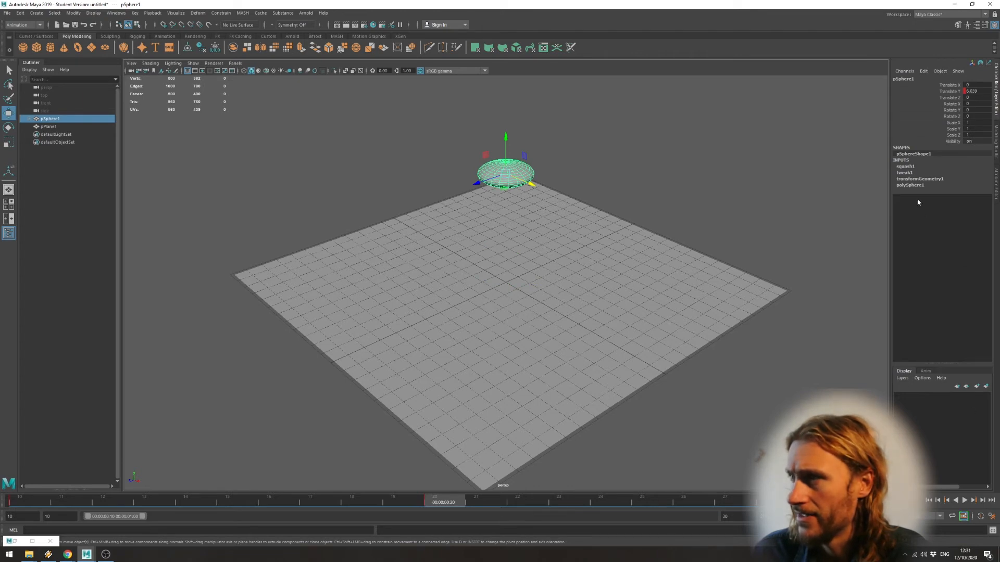
pyautogui.click(910, 166)
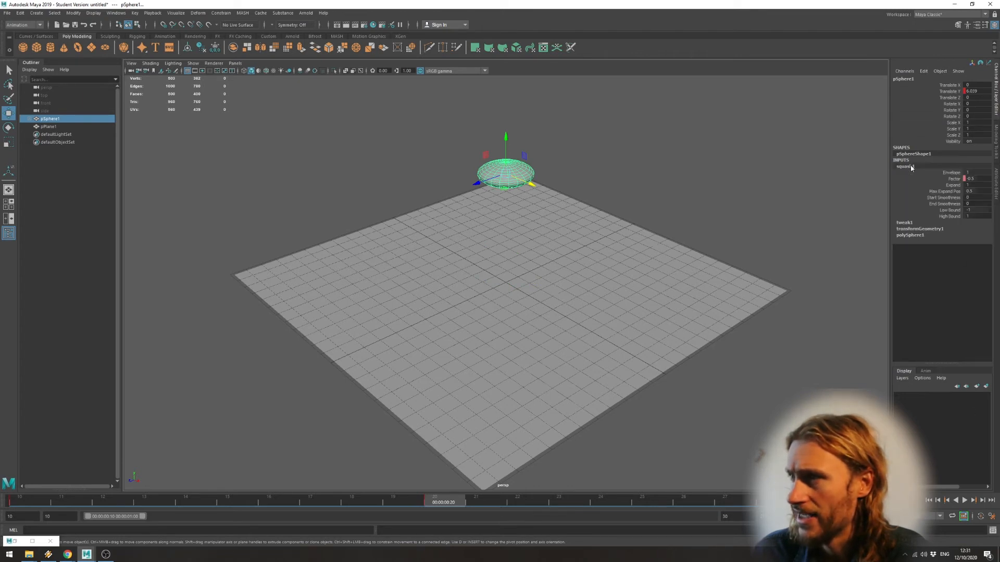
pyautogui.click(960, 179)
pyautogui.moveTo(667, 188); pyautogui.dragTo(670, 187, button='middle')
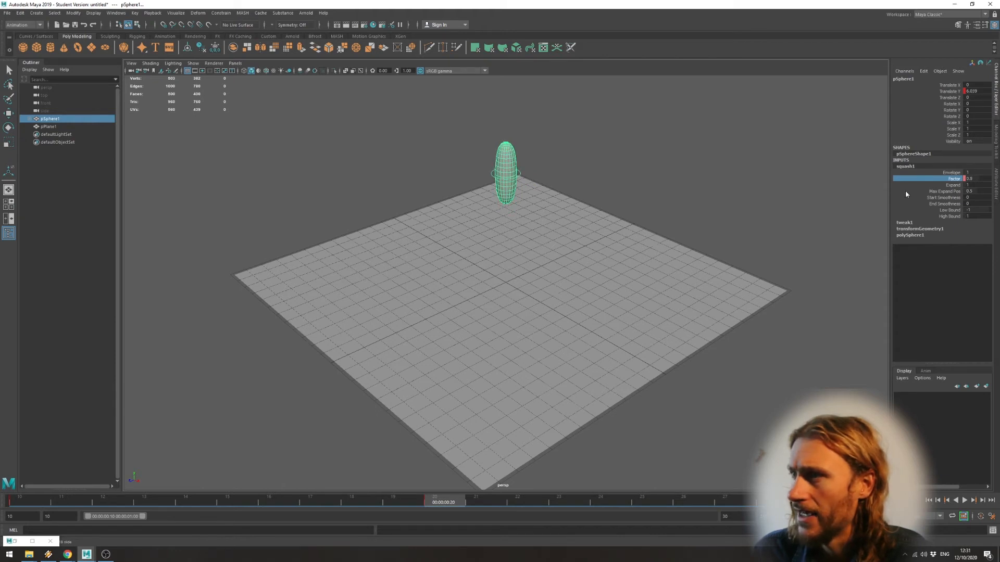
pyautogui.rightClick(959, 180)
pyautogui.click(945, 194)
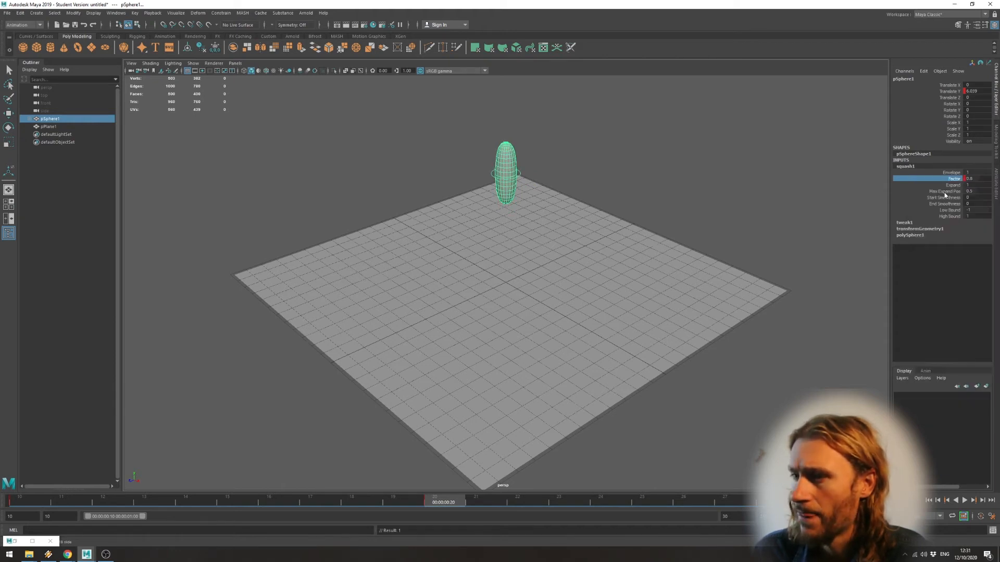
# At frame 30, set the sphere's squash Factor to -0.6 and key it.
pyautogui.click(965, 500)
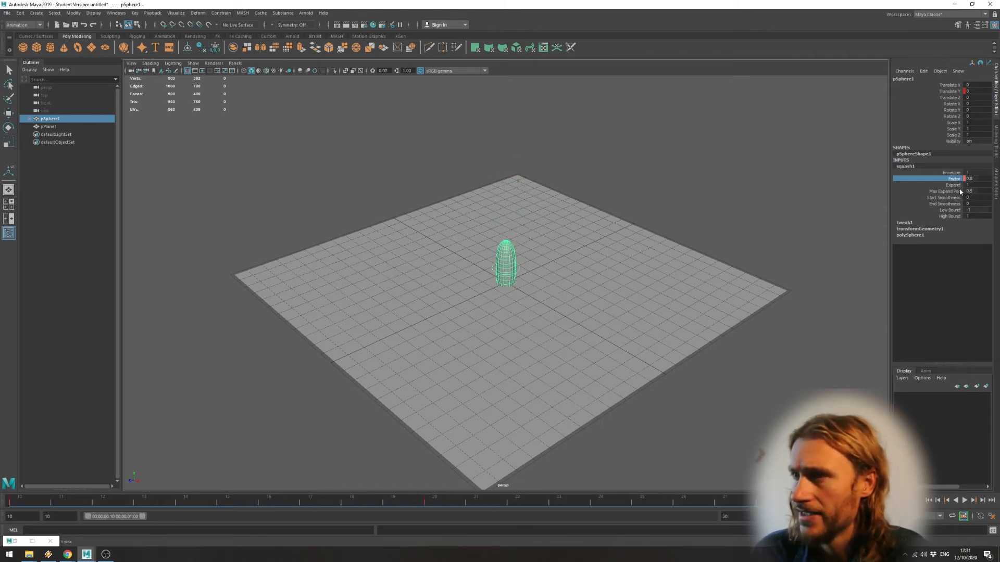
pyautogui.click(520, 268)
pyautogui.press('w')
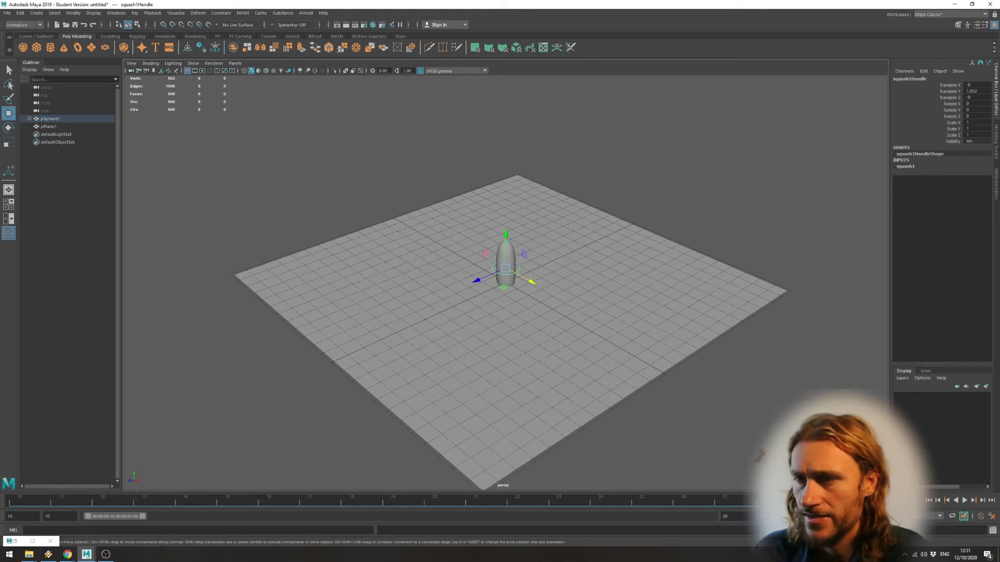
pyautogui.click(510, 257)
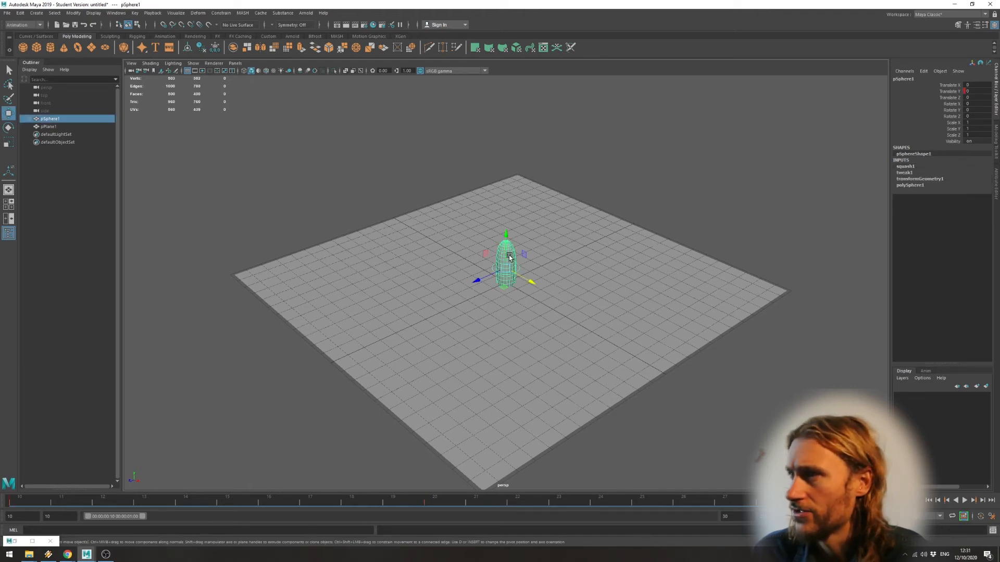
pyautogui.click(906, 166)
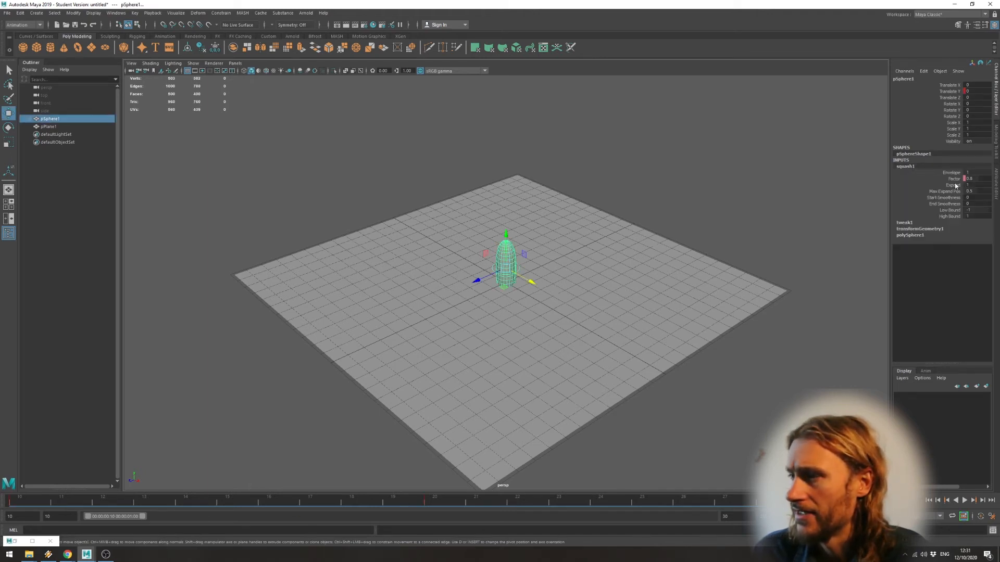
pyautogui.click(954, 180)
pyautogui.moveTo(854, 201); pyautogui.dragTo(821, 204, button='middle')
pyautogui.rightClick(933, 186)
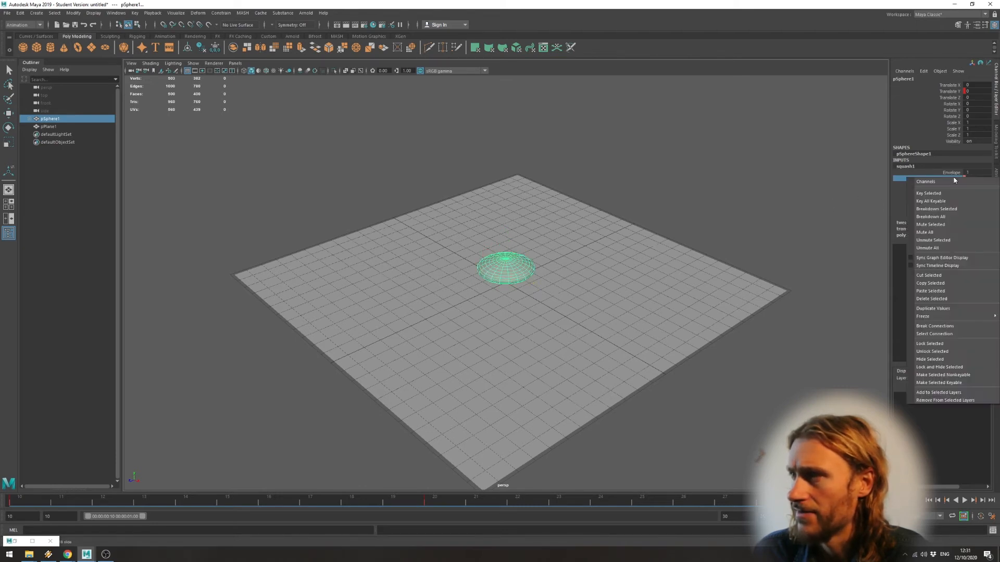
pyautogui.click(948, 187)
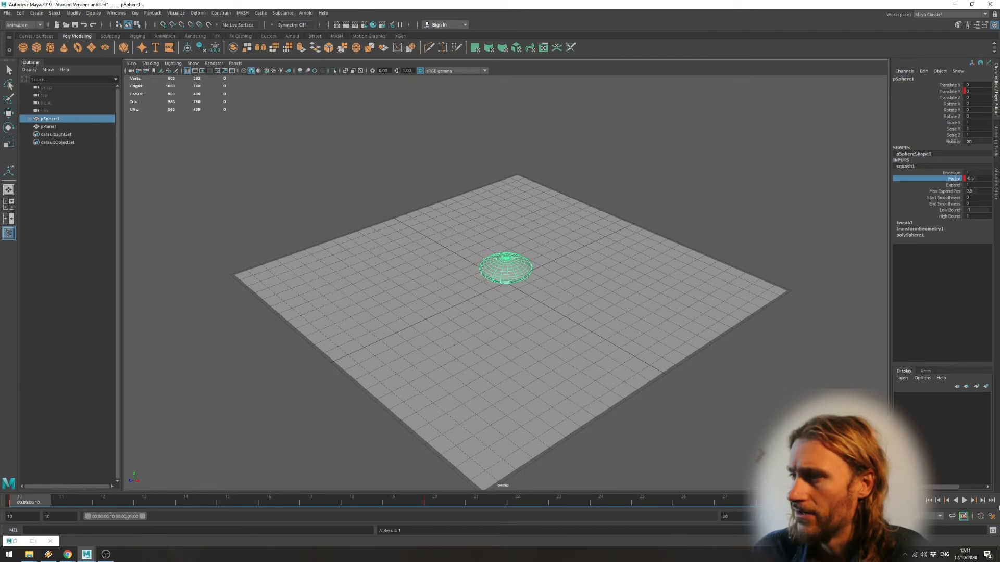
# Play the animation and scrub through the frames around the peak to check the squash and stretch.
pyautogui.click(964, 500)
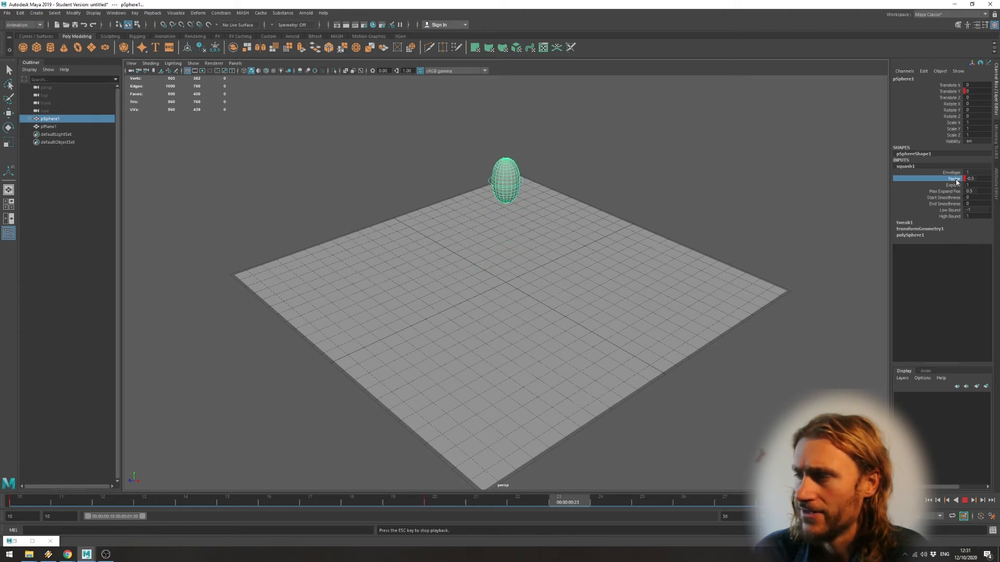
pyautogui.click(964, 503)
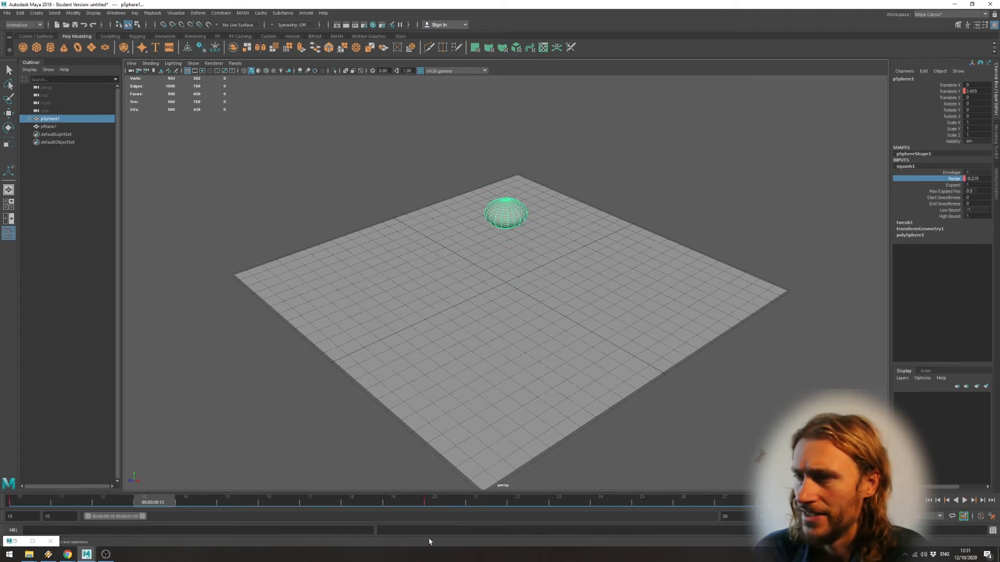
pyautogui.click(423, 503)
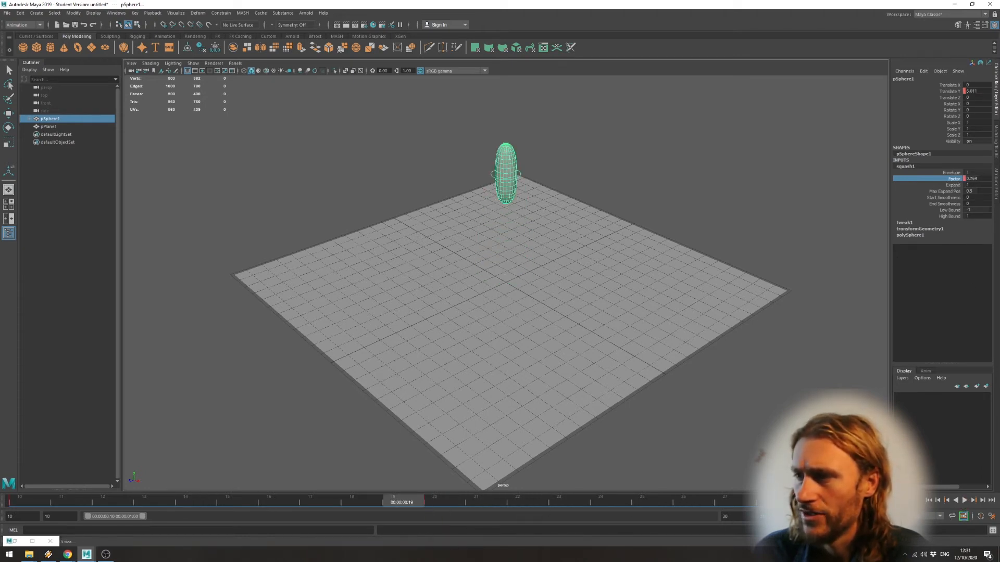
pyautogui.moveTo(467, 503)
pyautogui.mouseDown()
pyautogui.moveTo(771, 504)
pyautogui.moveTo(427, 503)
pyautogui.moveTo(773, 506)
pyautogui.mouseUp()
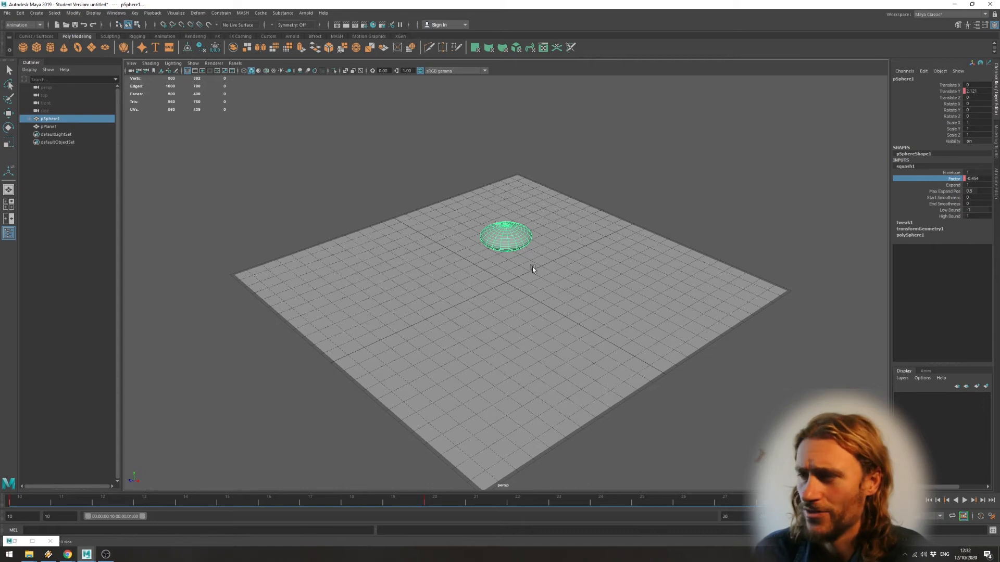
pyautogui.click(452, 503)
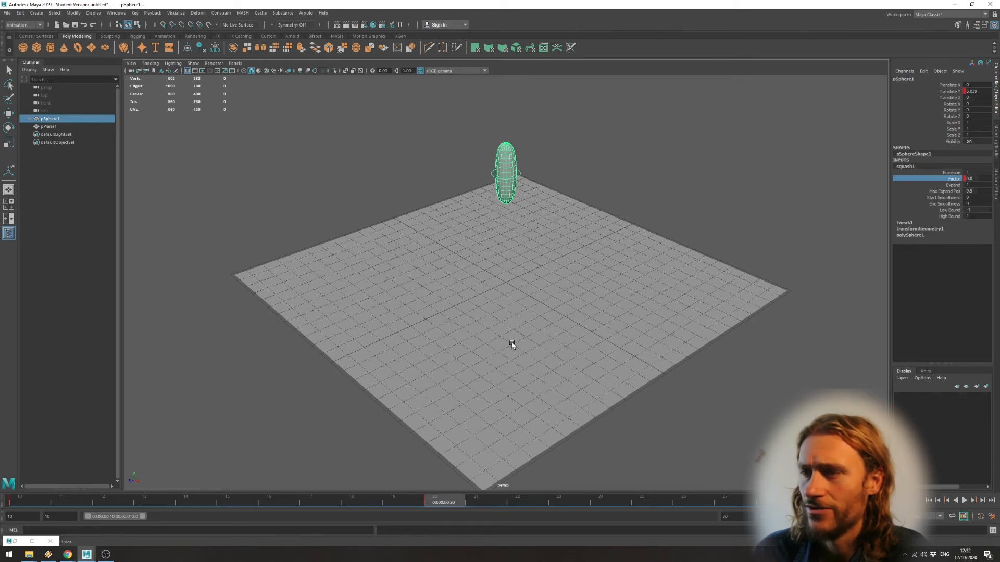
pyautogui.moveTo(476, 503); pyautogui.dragTo(633, 502)
# Open the Graph Editor and nudge the Factor curve's frame 20 key to about 0.798.
pyautogui.click(115, 13)
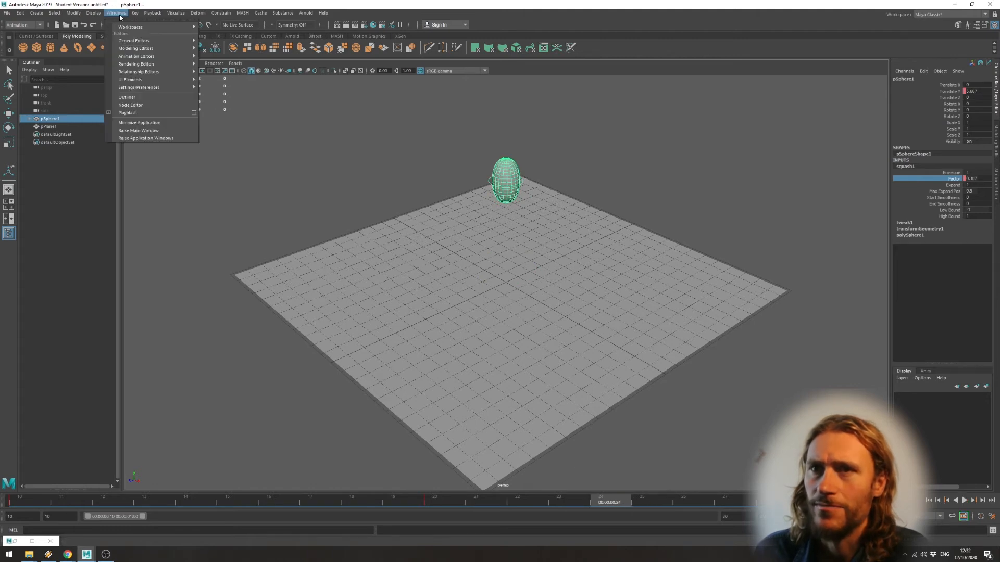
pyautogui.moveTo(151, 48)
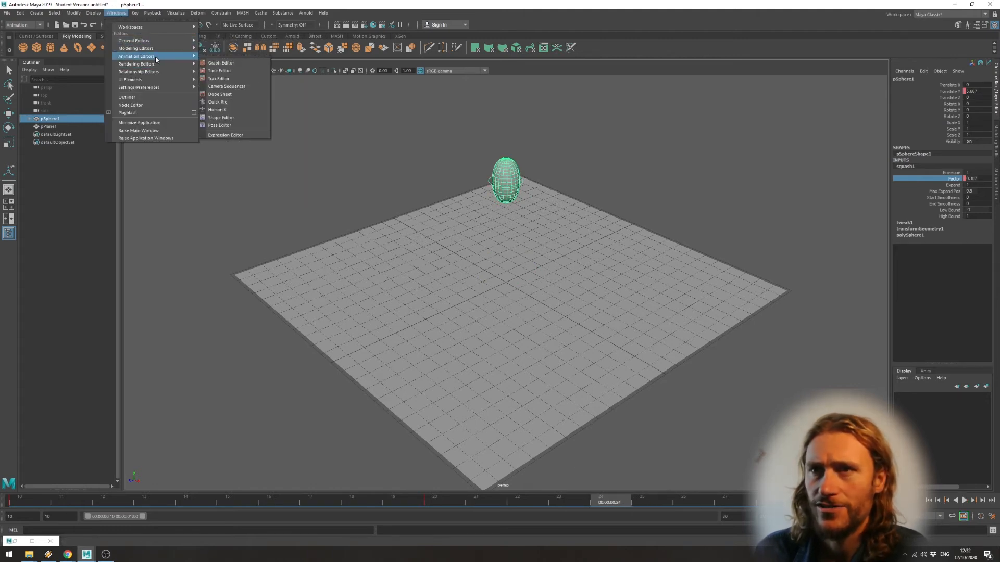
pyautogui.click(221, 63)
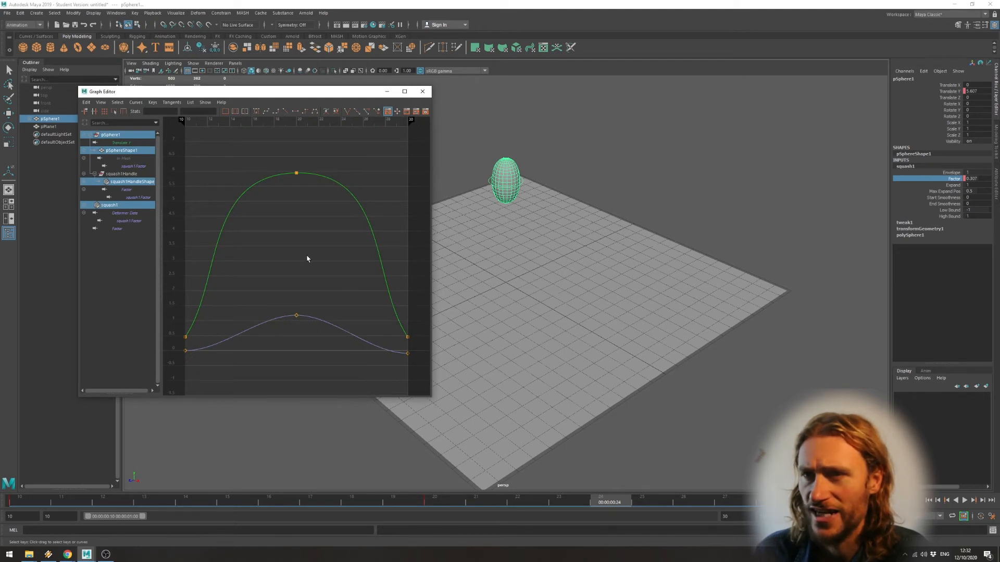
pyautogui.moveTo(325, 302); pyautogui.dragTo(277, 341)
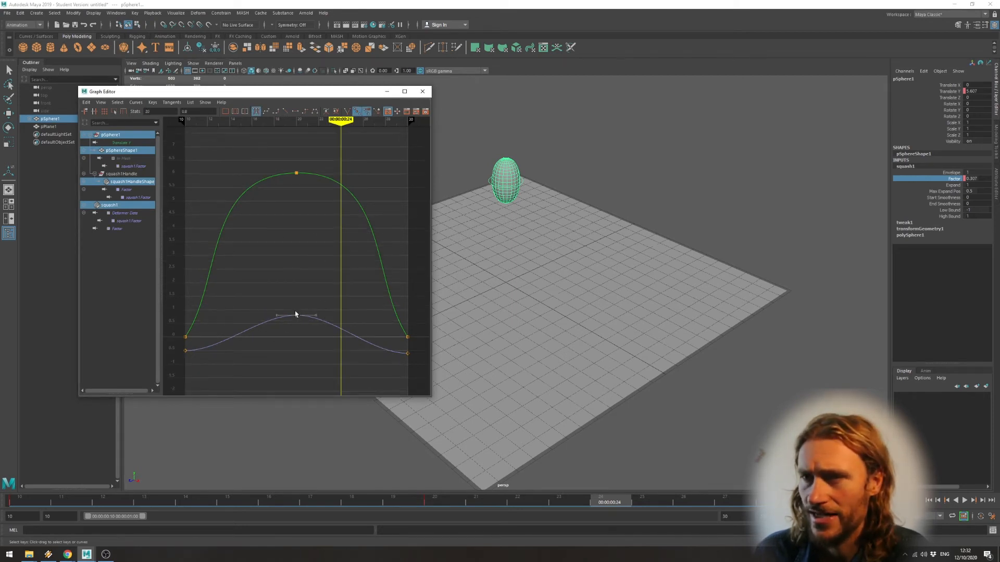
pyautogui.moveTo(297, 318)
pyautogui.mouseDown(button='middle')
pyautogui.moveTo(308, 311)
pyautogui.moveTo(286, 311)
pyautogui.moveTo(294, 316)
pyautogui.mouseUp(button='middle')
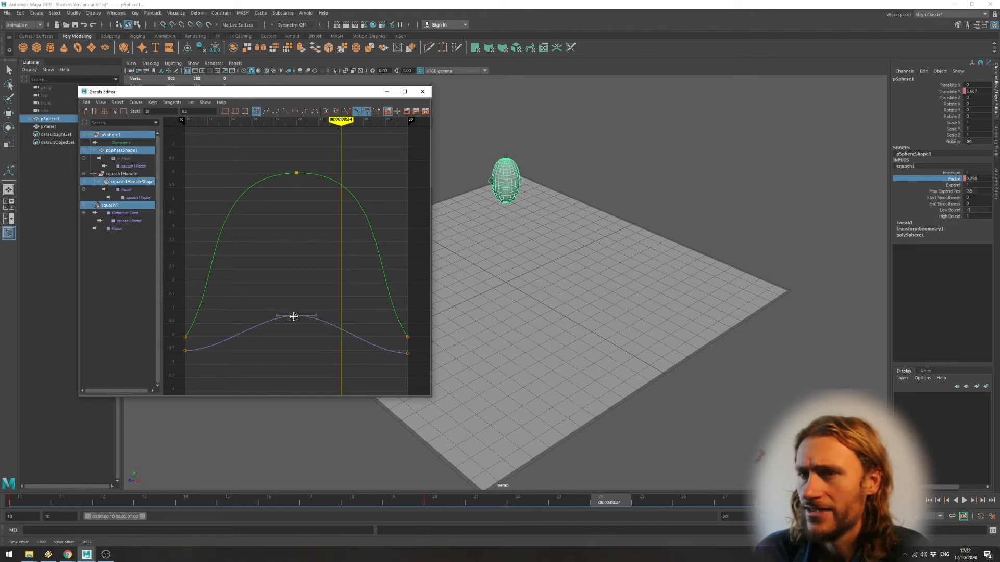
# Examine the Factor curve's keys at frame 30 and frame 20 in the Graph Editor.
pyautogui.click(407, 354)
pyautogui.rightClick(410, 356)
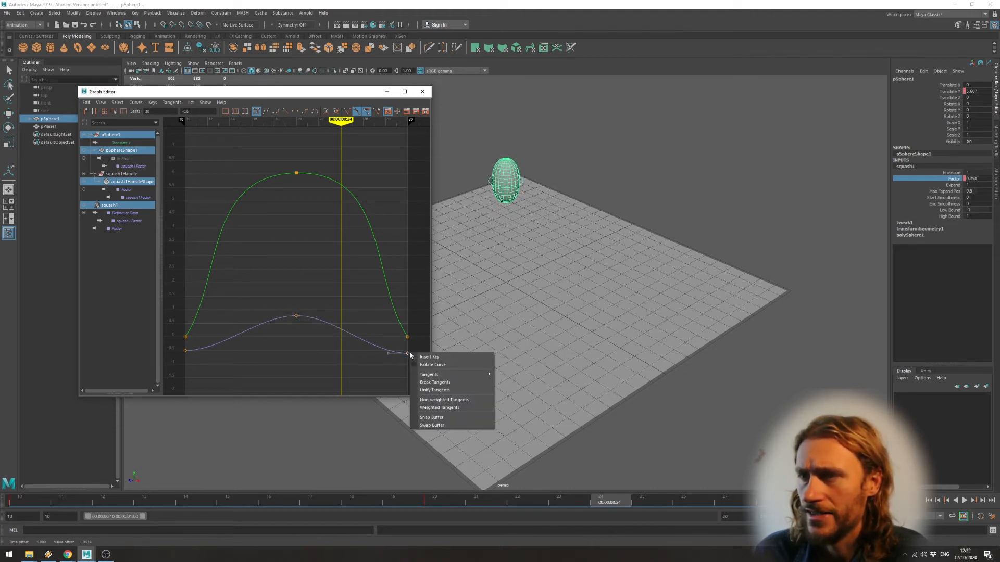
pyautogui.click(405, 355)
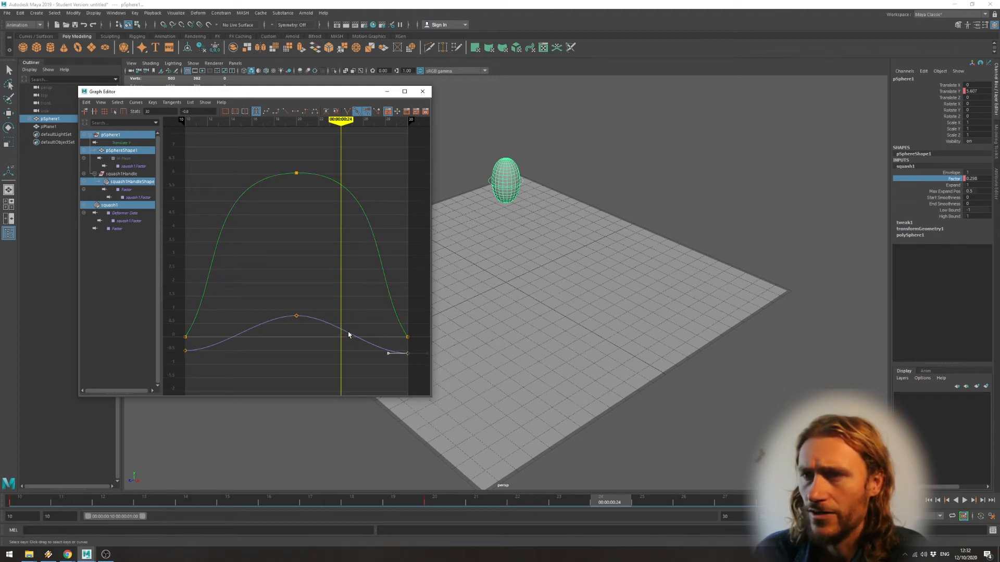
pyautogui.click(296, 317)
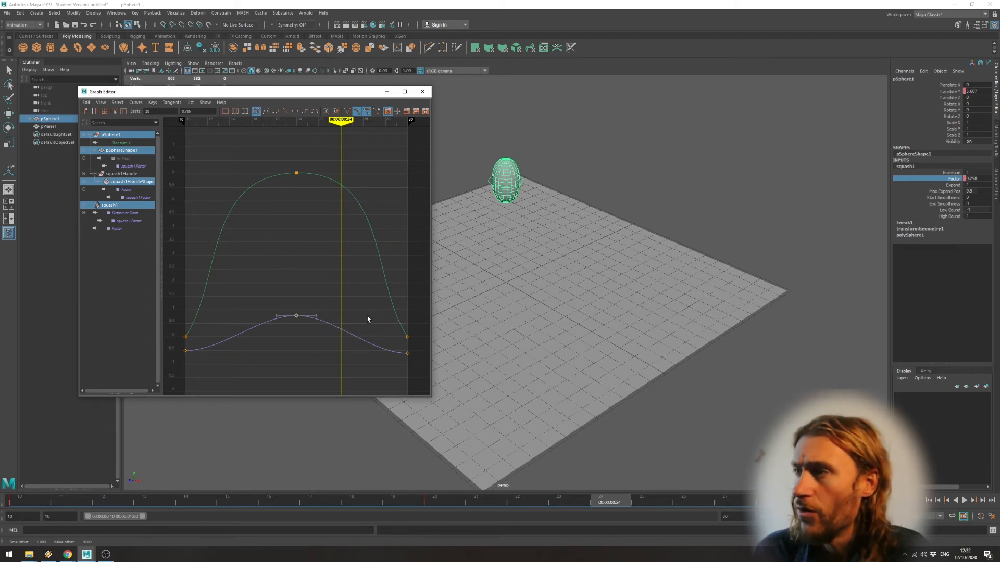
# At frame 14, set the sphere's squash Factor to 0 and key it.
pyautogui.click(238, 336)
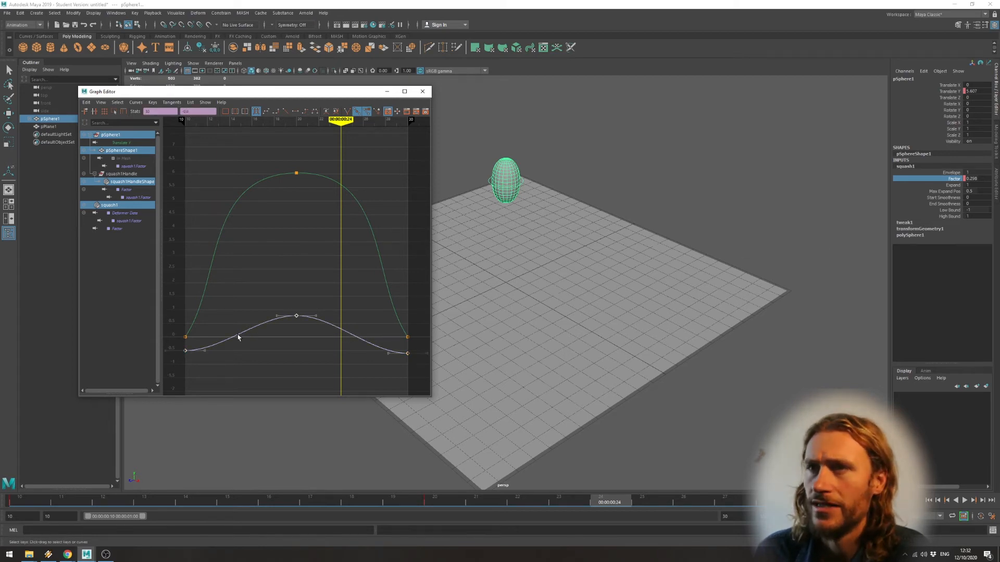
pyautogui.moveTo(341, 120); pyautogui.dragTo(229, 124)
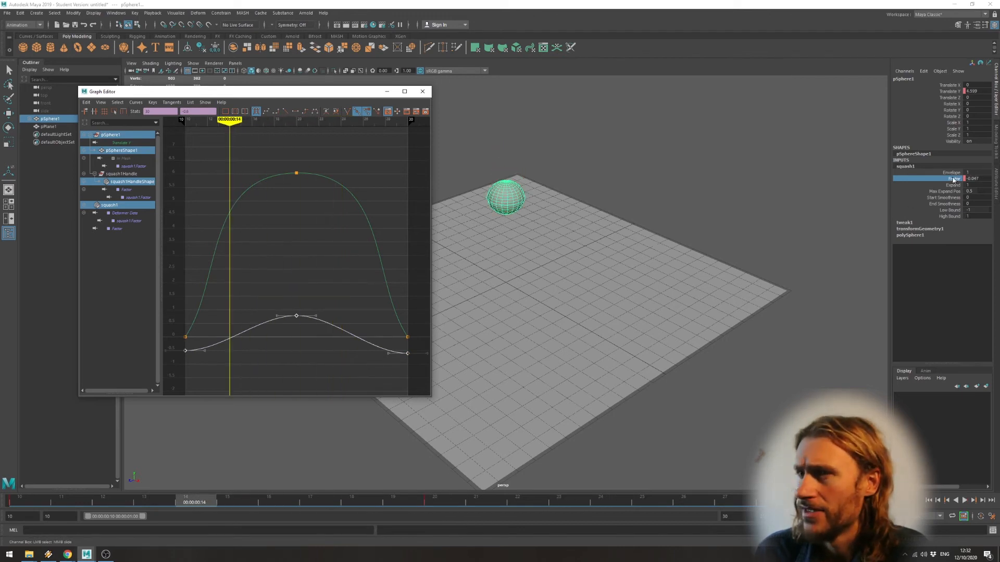
pyautogui.moveTo(736, 189); pyautogui.dragTo(732, 189, button='middle')
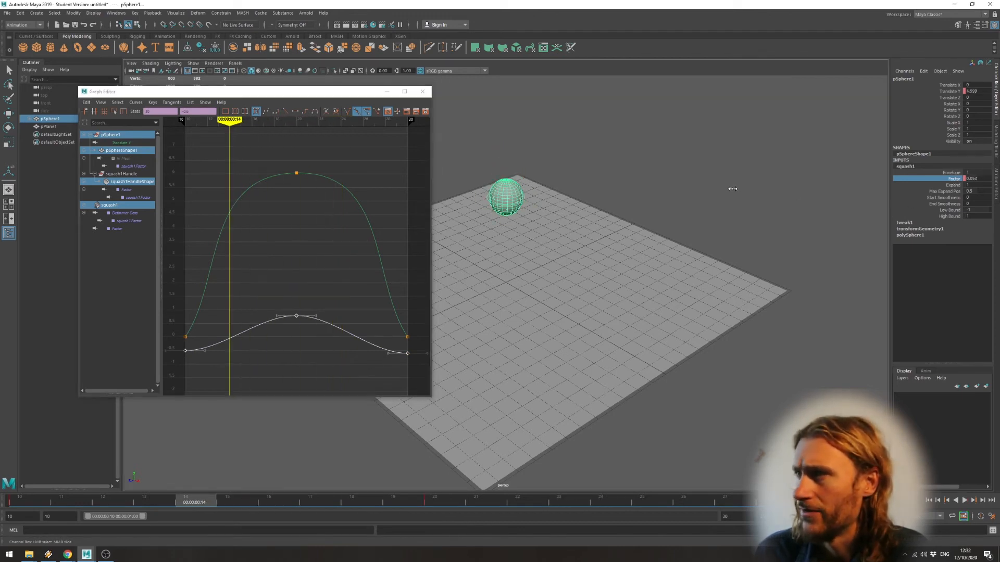
pyautogui.doubleClick(972, 178)
pyautogui.write('0')
pyautogui.press('Return')
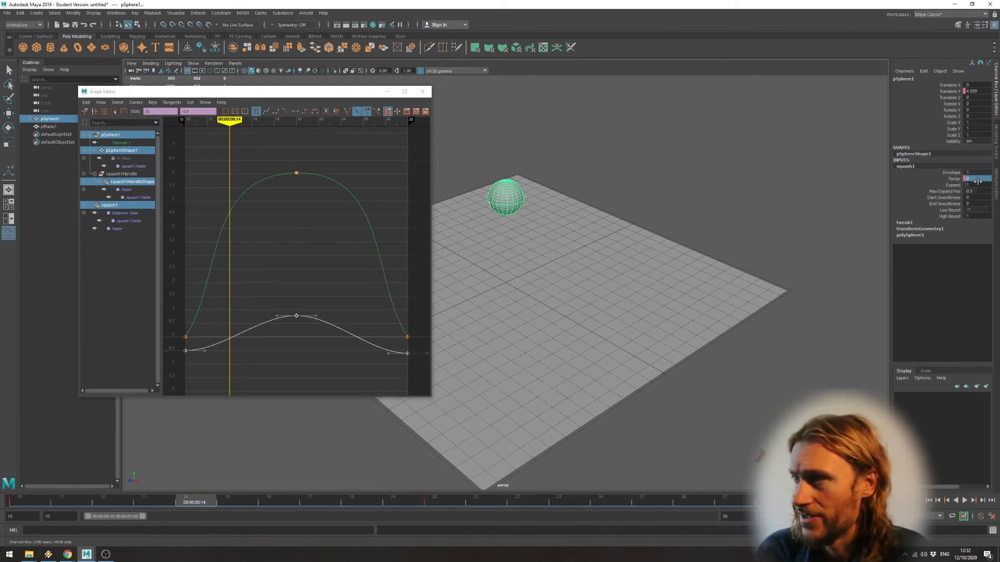
pyautogui.rightClick(955, 178)
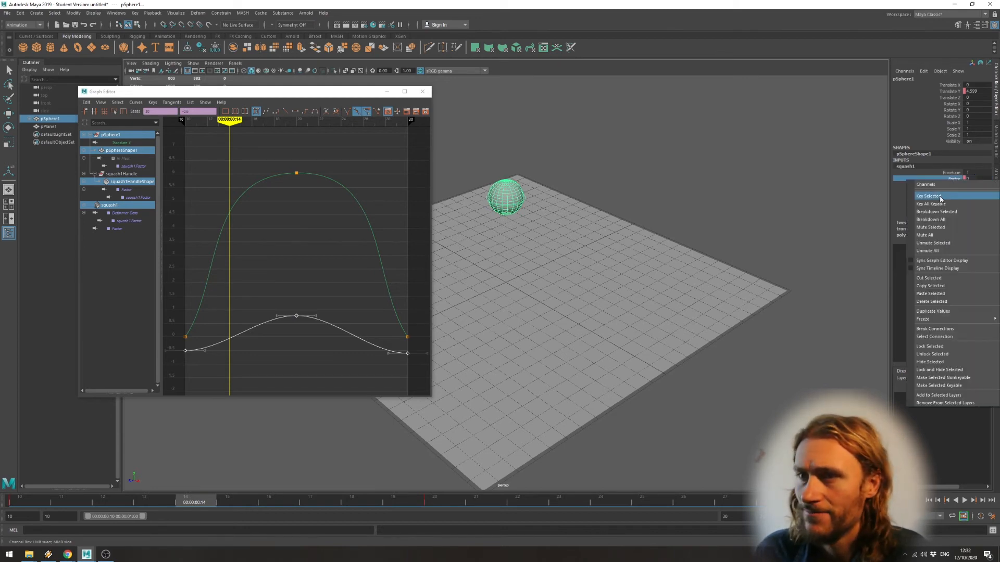
pyautogui.click(955, 195)
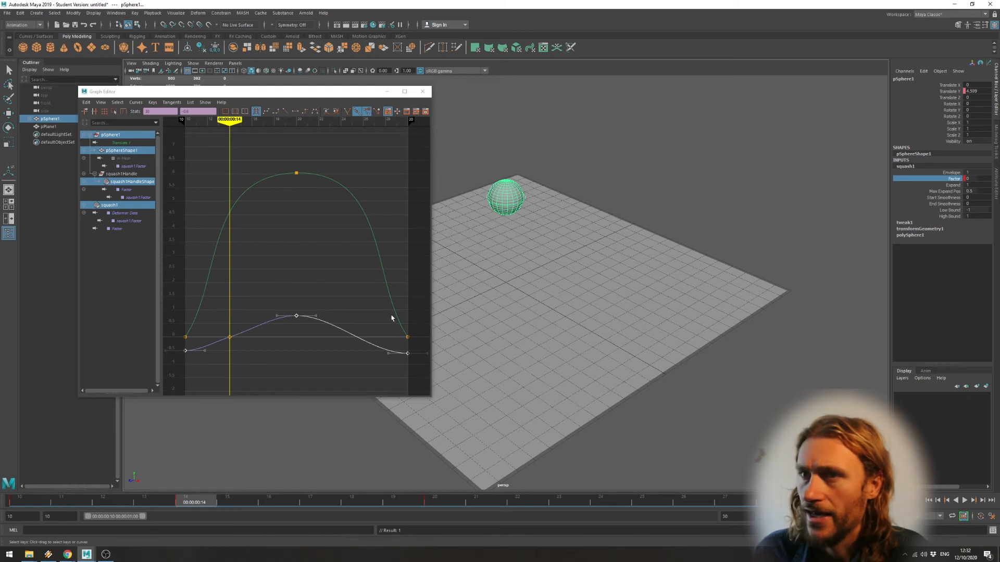
# At frame 25, set the sphere's squash Factor to 0 and key it.
pyautogui.moveTo(229, 119); pyautogui.dragTo(352, 119)
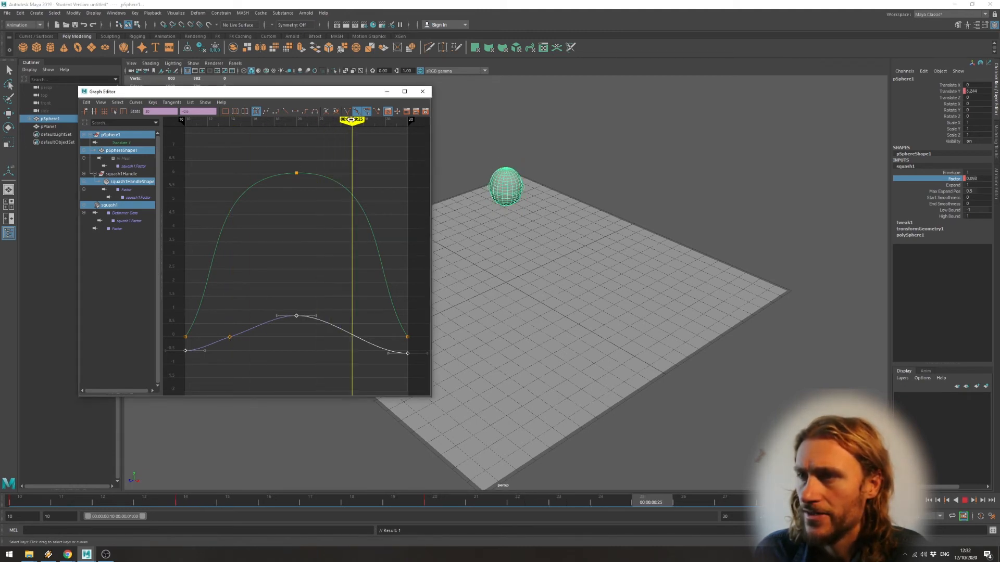
pyautogui.rightClick(950, 180)
pyautogui.click(954, 176)
pyautogui.click(973, 178)
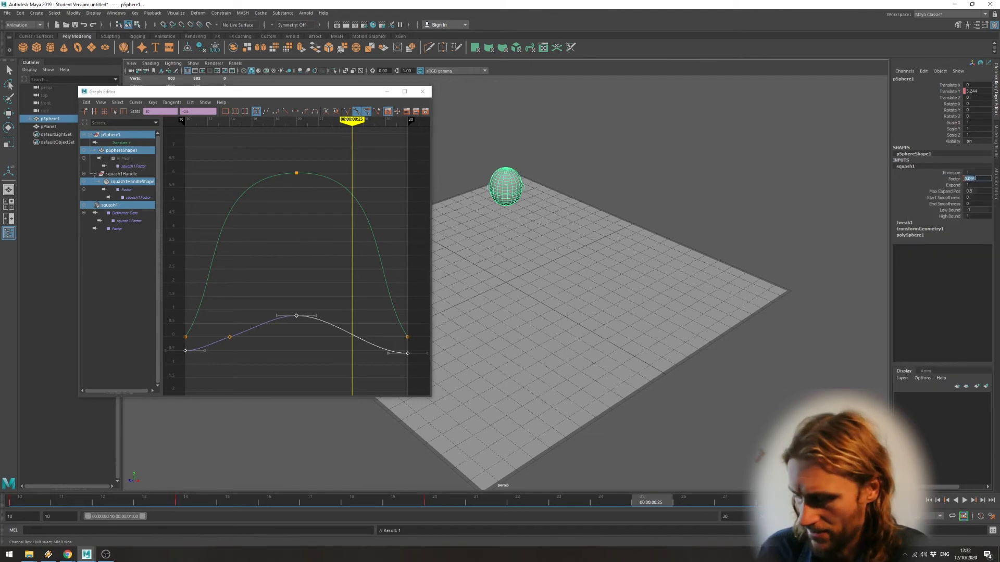
pyautogui.write('0')
pyautogui.press('Return')
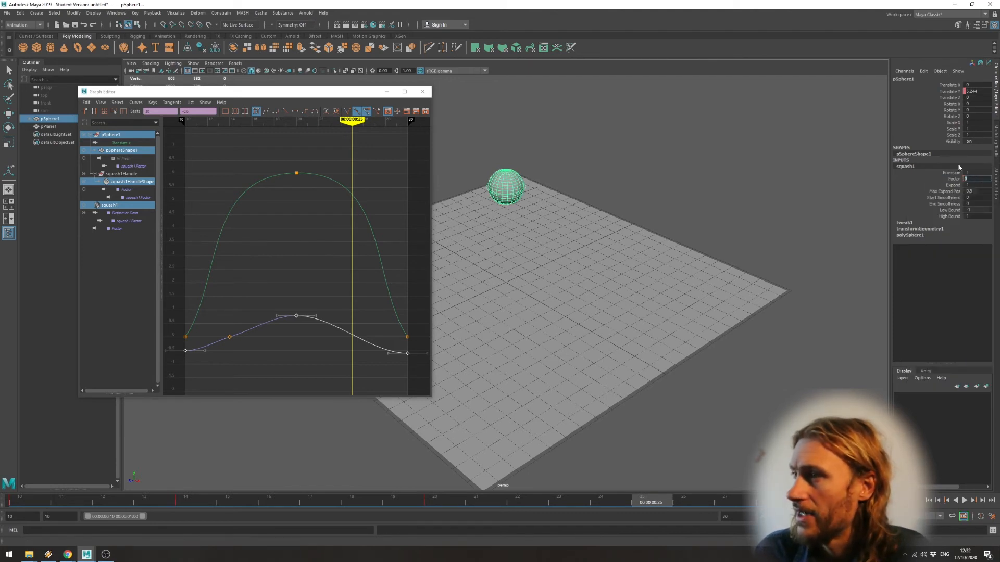
pyautogui.click(949, 180)
pyautogui.rightClick(948, 180)
pyautogui.click(948, 197)
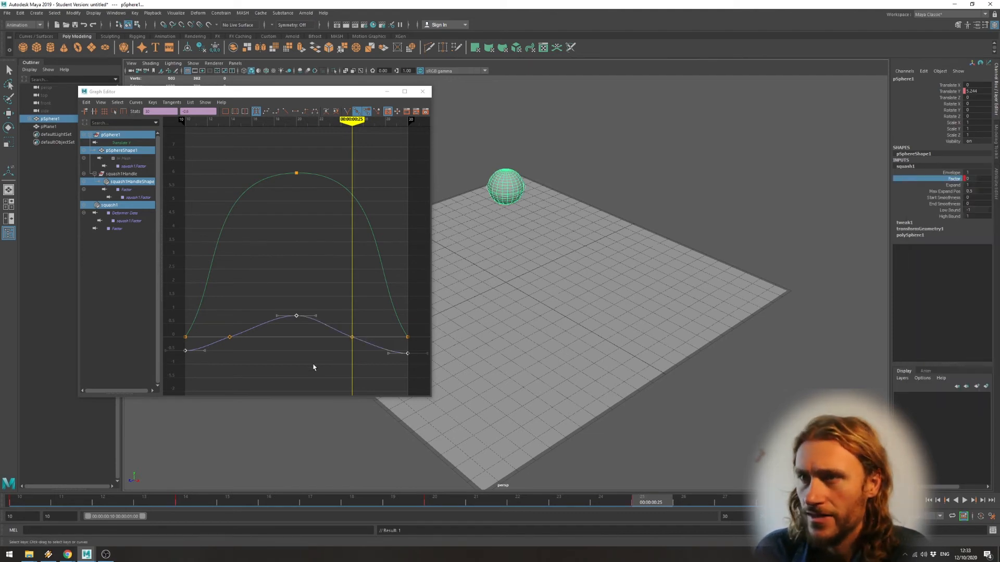
# Play back the bounce, then nudge the Factor curve's frame 14 key to about 0.014 and check the sphere at that frame.
pyautogui.click(965, 501)
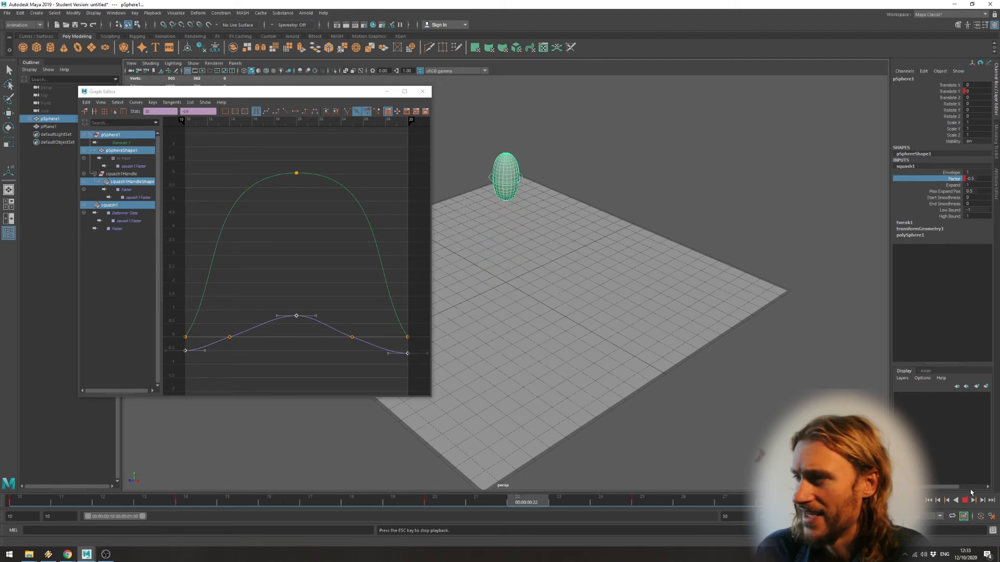
pyautogui.click(965, 499)
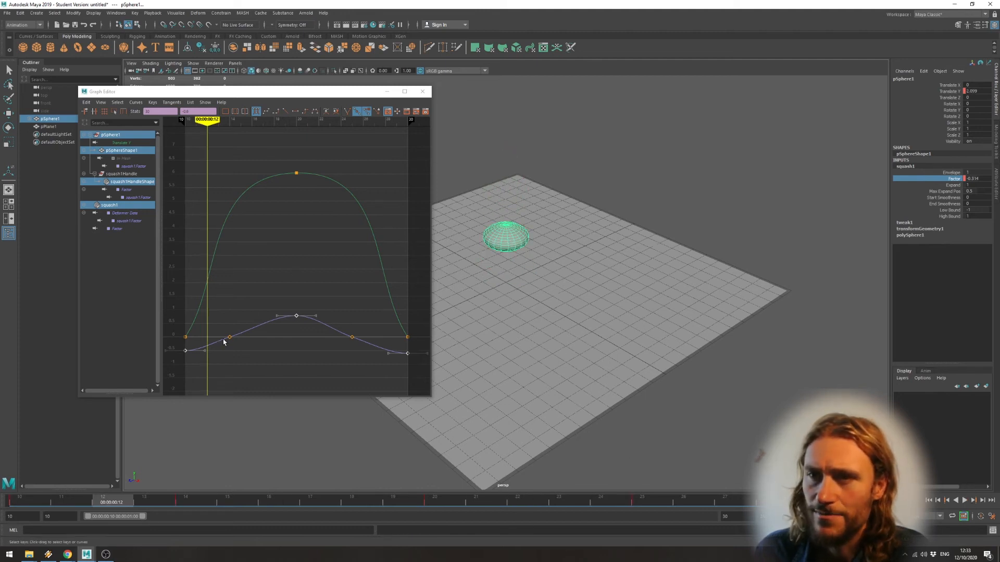
pyautogui.moveTo(229, 339); pyautogui.dragTo(231, 348)
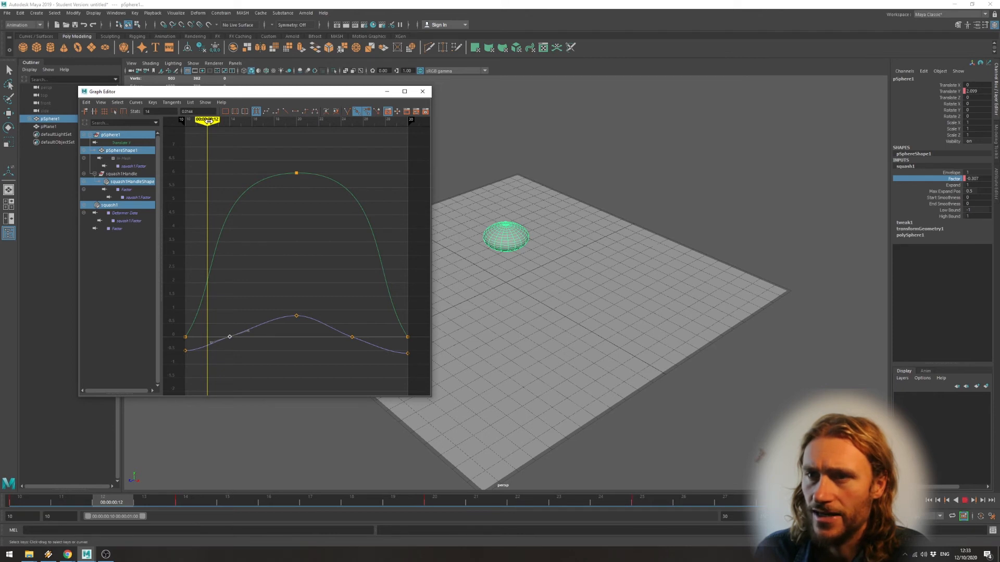
pyautogui.moveTo(208, 120); pyautogui.dragTo(229, 121)
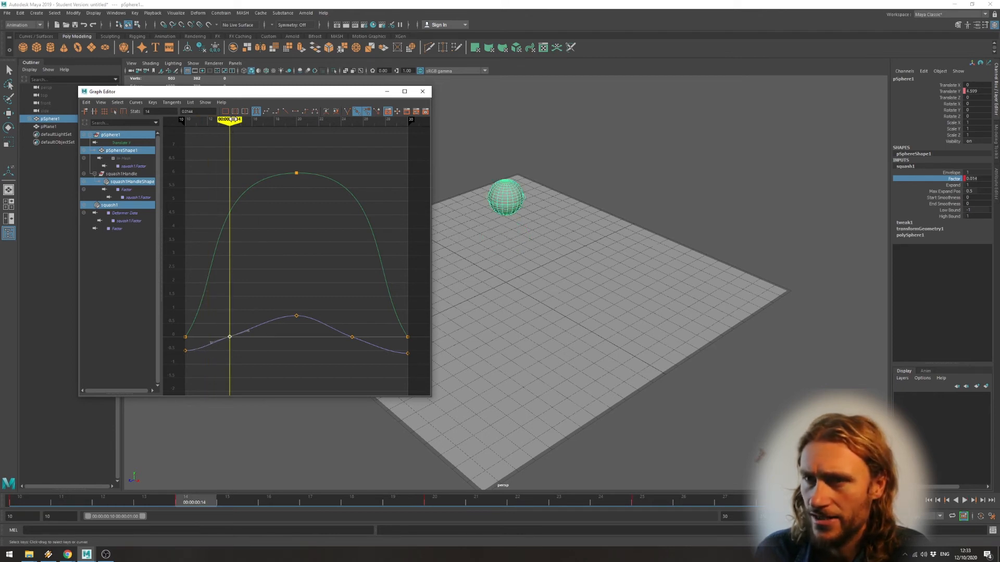
# At frame 18, set the sphere's squash Factor to 0 and key it.
pyautogui.moveTo(233, 119); pyautogui.dragTo(274, 119)
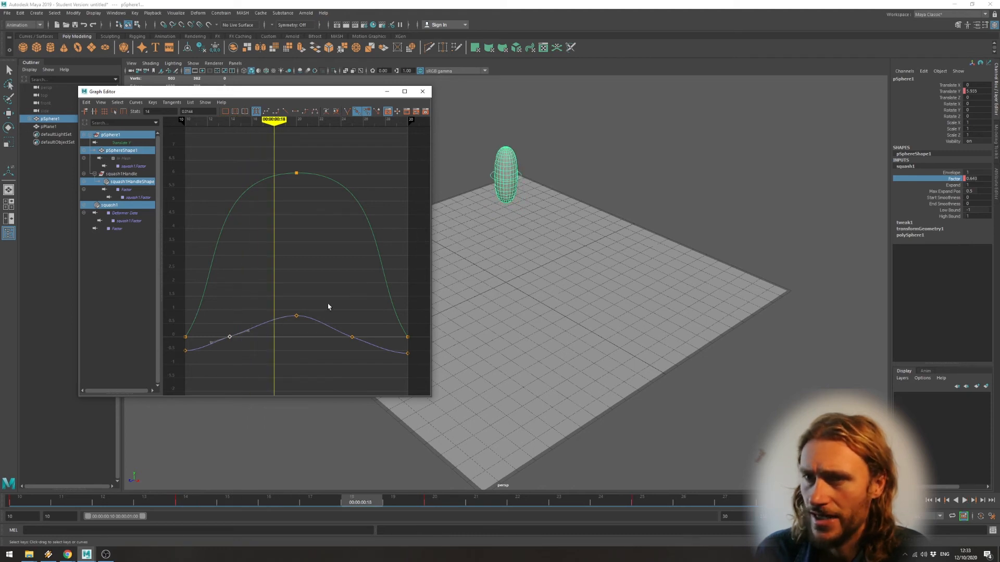
pyautogui.doubleClick(972, 178)
pyautogui.write('0')
pyautogui.press('Return')
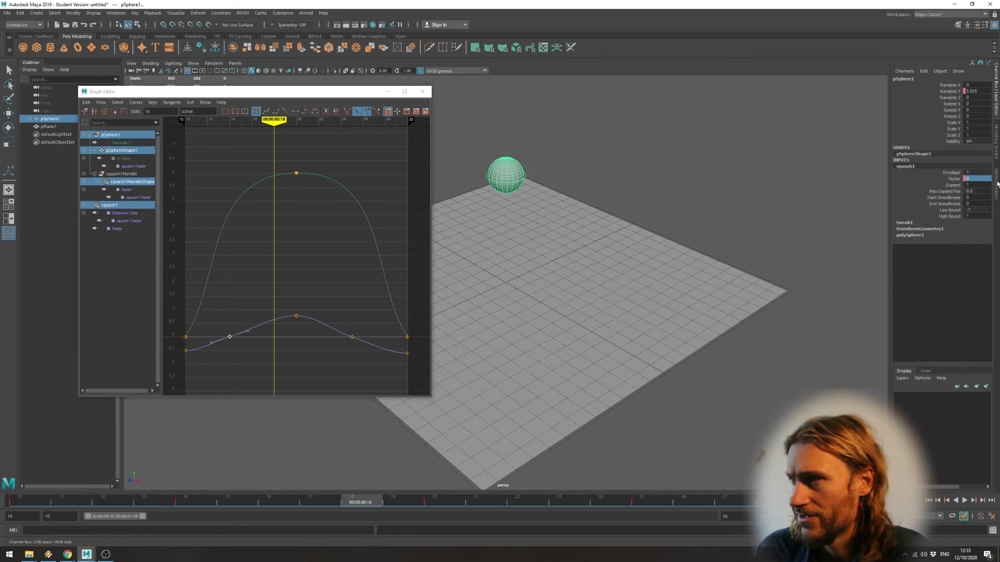
pyautogui.rightClick(955, 178)
pyautogui.click(937, 192)
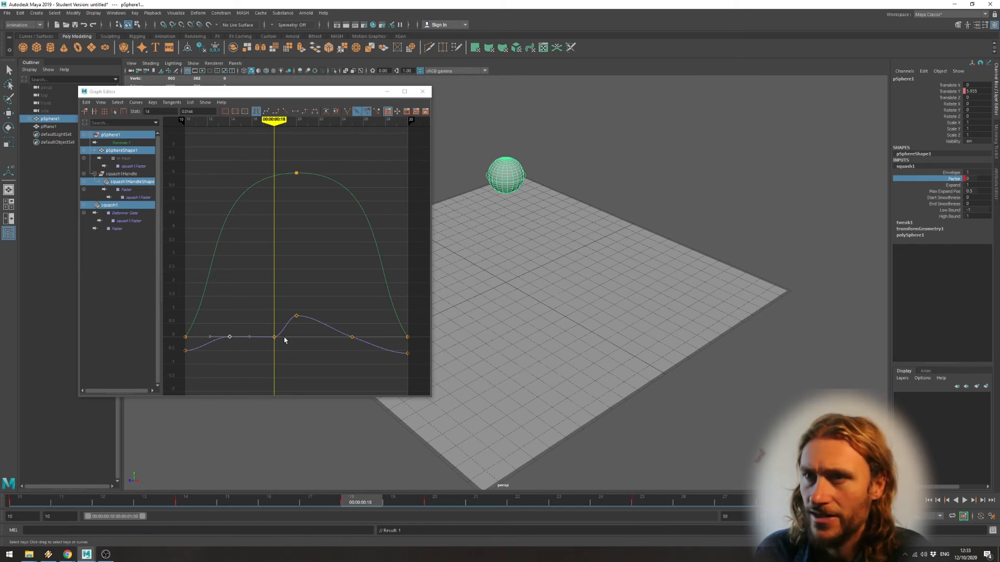
# Move the Factor curve's frame 25 key to frame 28 at a value of about -0.346.
pyautogui.moveTo(280, 120)
pyautogui.mouseDown()
pyautogui.moveTo(252, 122)
pyautogui.moveTo(308, 130)
pyautogui.mouseUp()
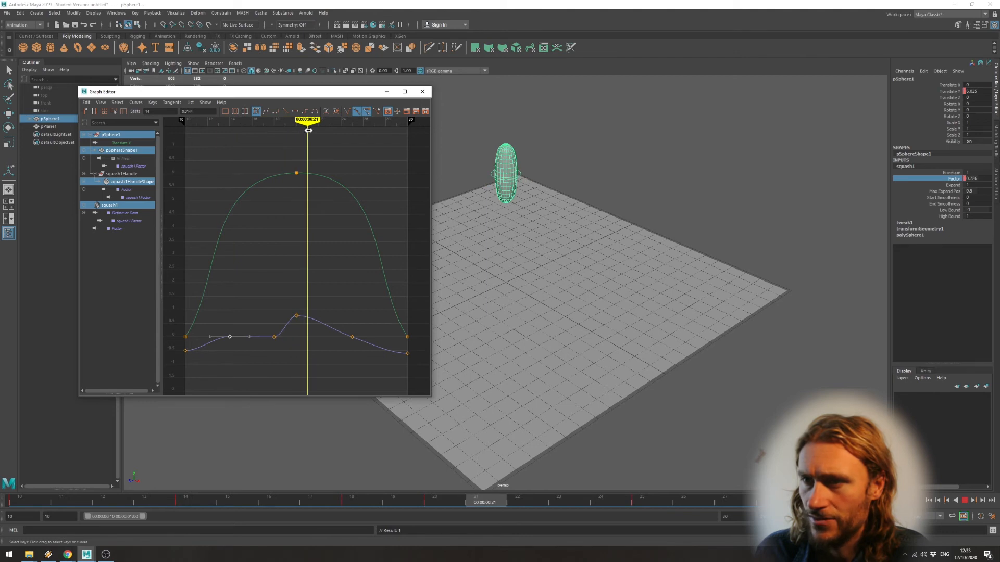
pyautogui.click(351, 338)
pyautogui.click(352, 339)
pyautogui.moveTo(357, 338); pyautogui.dragTo(392, 348, button='middle')
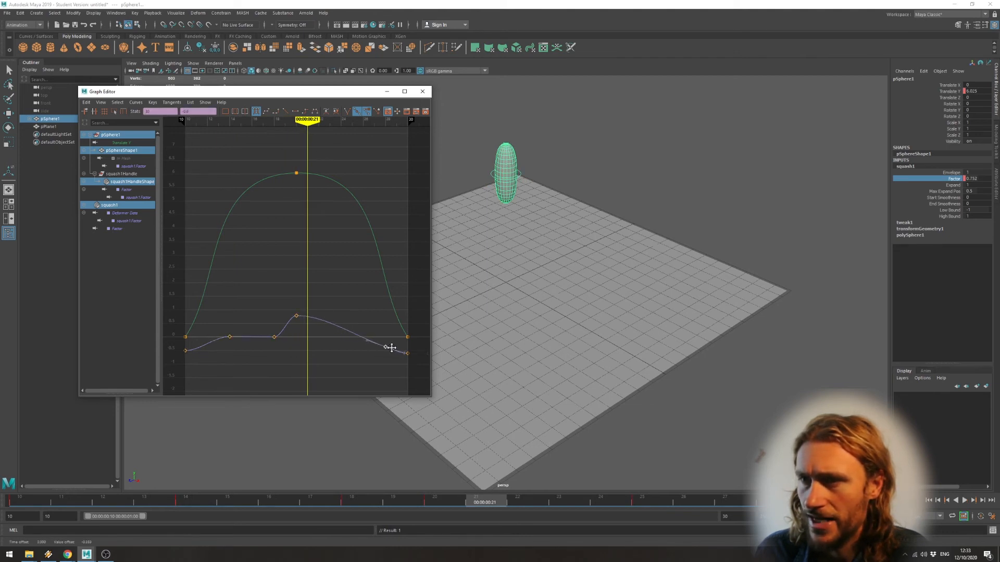
# At frame 22, set the sphere's squash Factor to 0 and key it.
pyautogui.moveTo(307, 121); pyautogui.dragTo(315, 122)
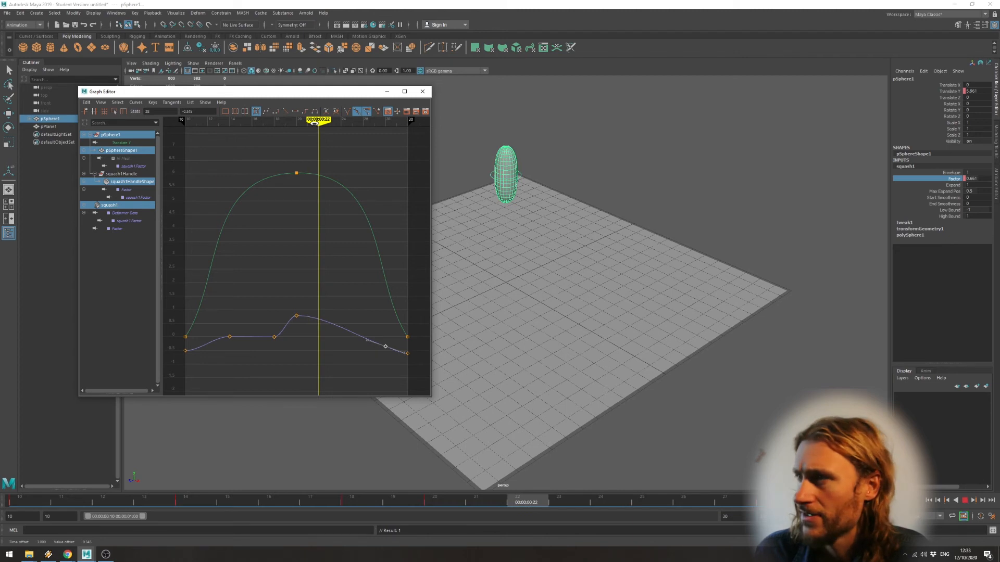
pyautogui.doubleClick(971, 179)
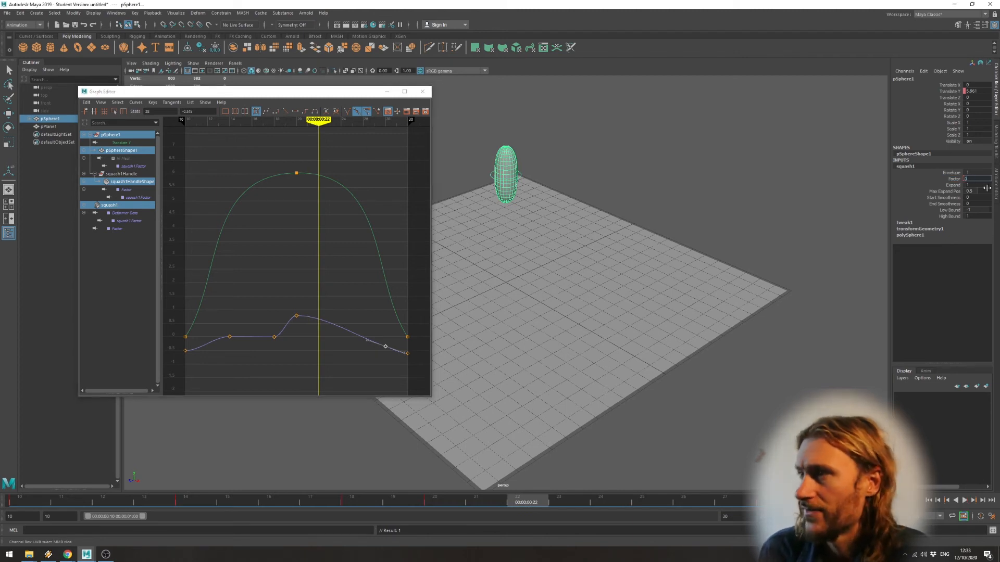
pyautogui.press('Return')
pyautogui.rightClick(961, 179)
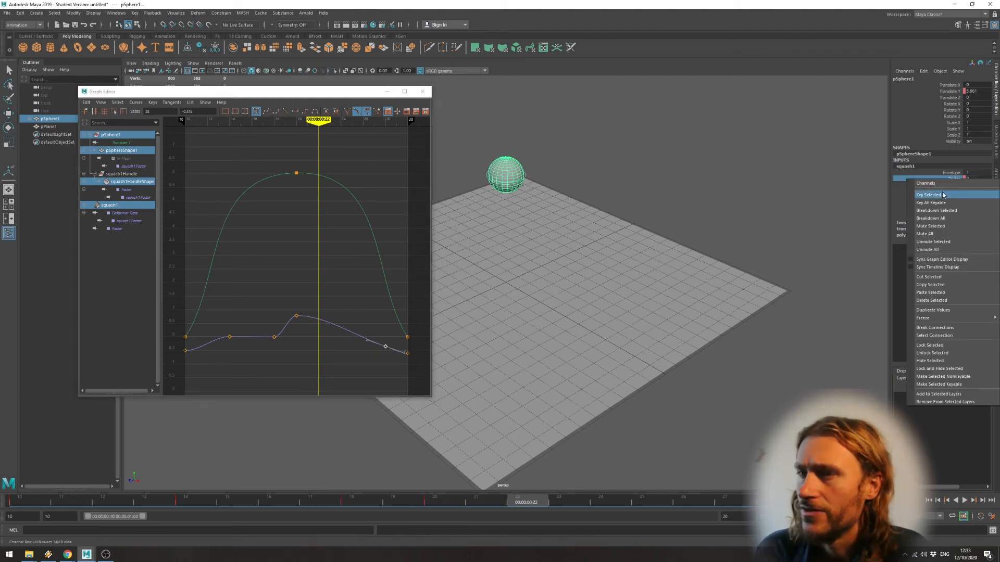
pyautogui.click(943, 195)
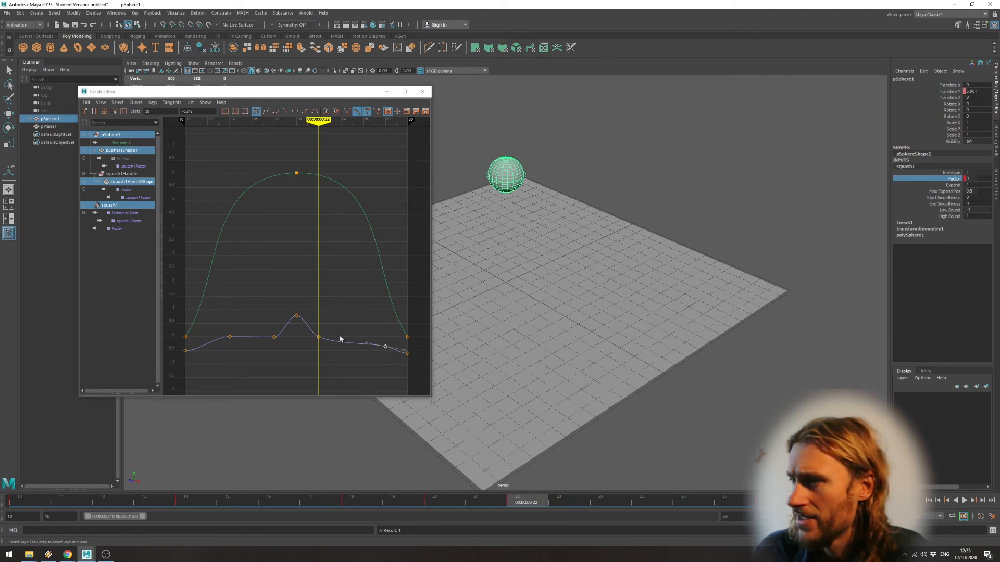
# At frame 28, set the sphere's squash Factor to 0 and key it.
pyautogui.click(386, 347)
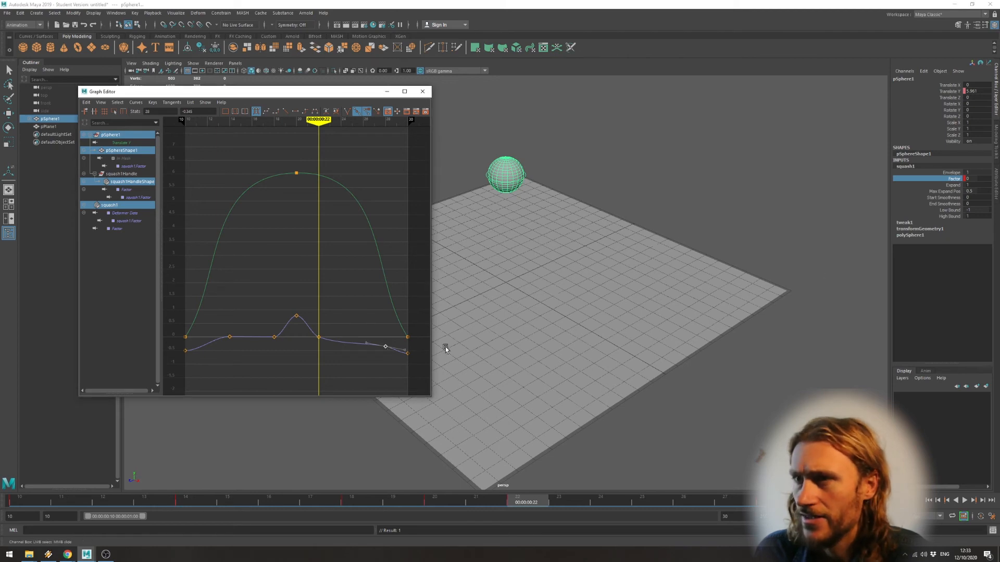
pyautogui.moveTo(375, 124); pyautogui.dragTo(384, 123)
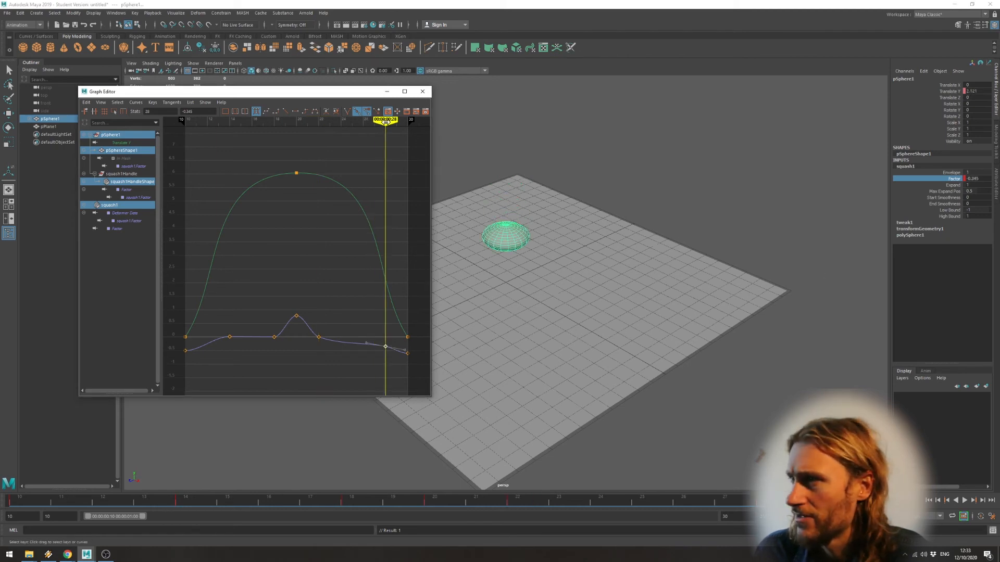
pyautogui.click(975, 183)
pyautogui.doubleClick(976, 179)
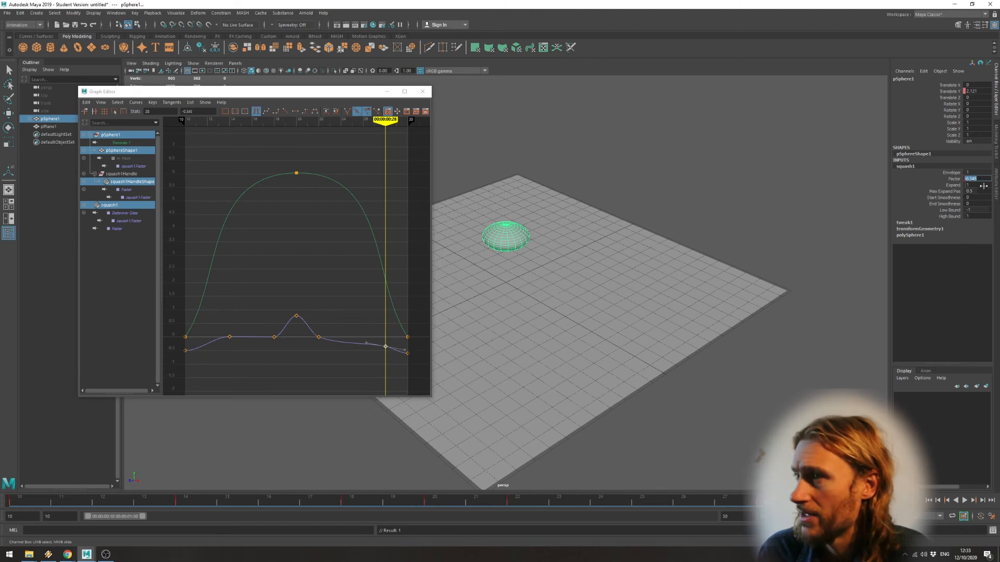
pyautogui.write('0')
pyautogui.press('Return')
pyautogui.click(959, 180)
pyautogui.rightClick(959, 179)
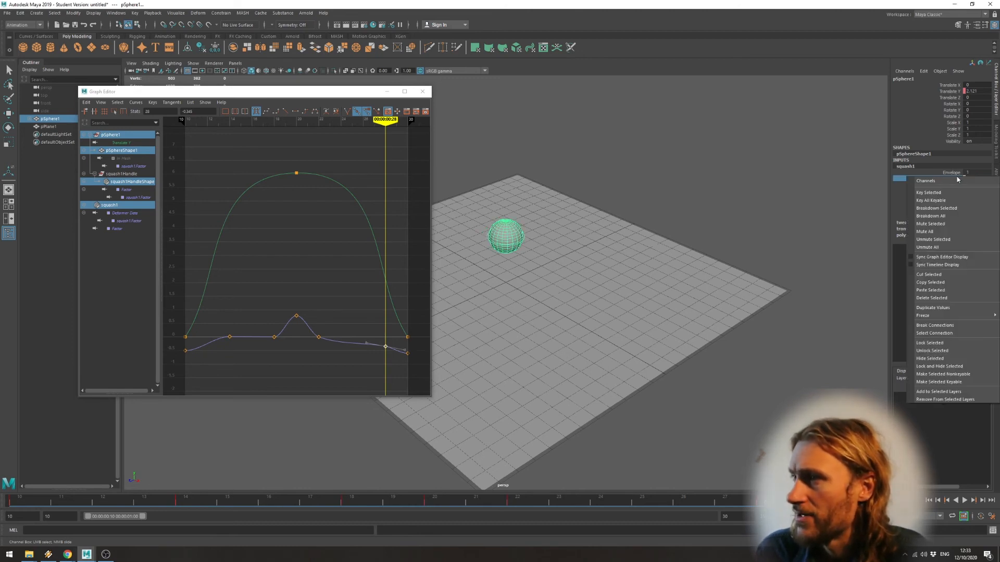
pyautogui.click(937, 194)
# During playback from the start, move the Factor curve's frame 18 key to frame 17 and its frame 22 key to frame 23.
pyautogui.click(929, 500)
pyautogui.click(964, 500)
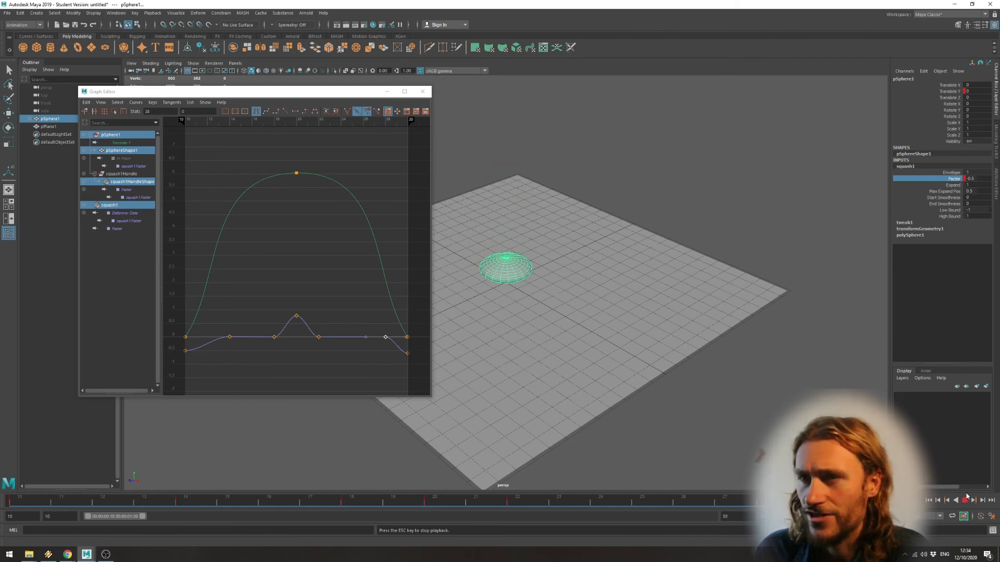
pyautogui.click(275, 338)
pyautogui.moveTo(279, 340); pyautogui.dragTo(267, 337)
pyautogui.click(320, 338)
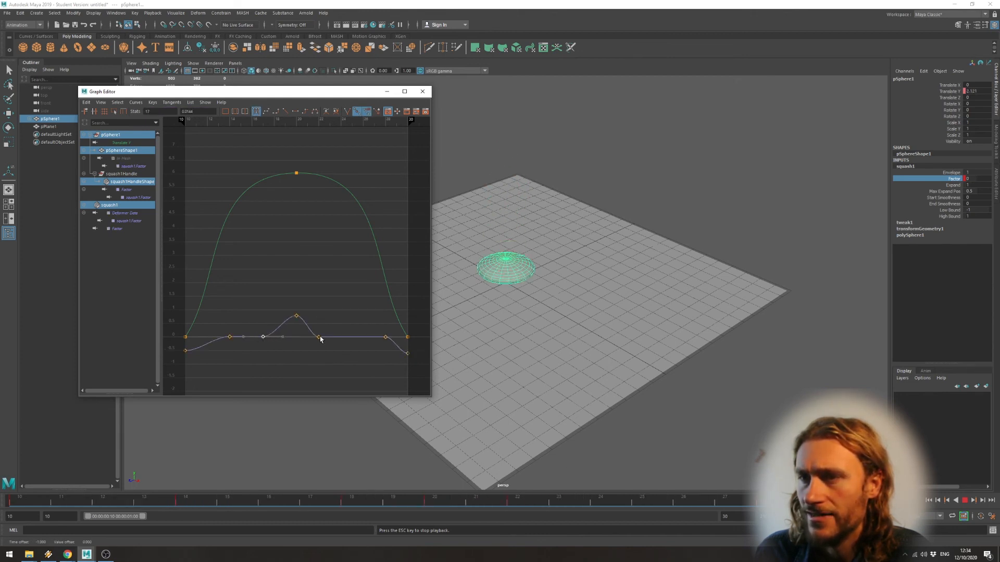
pyautogui.moveTo(319, 337); pyautogui.dragTo(330, 338)
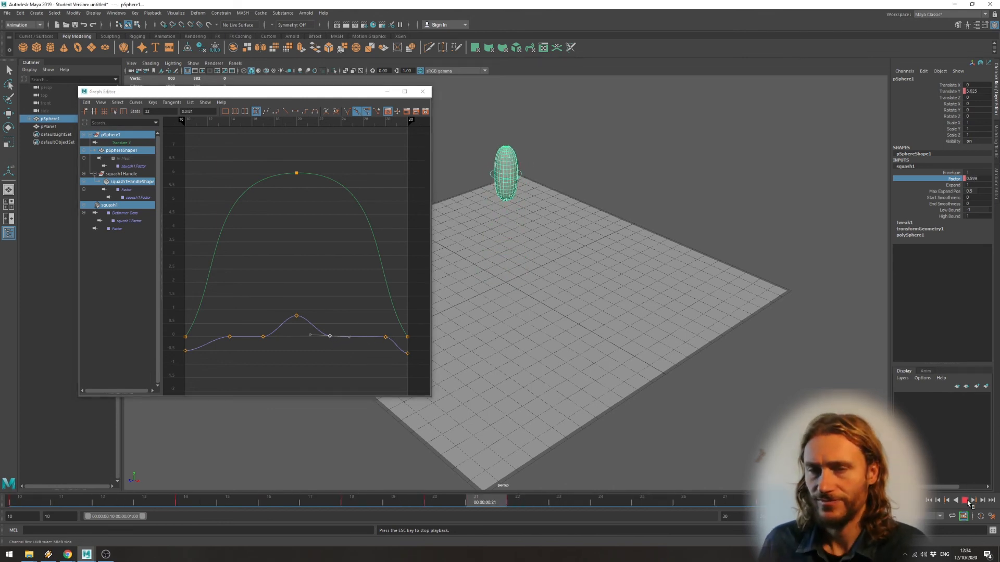
pyautogui.press('Escape')
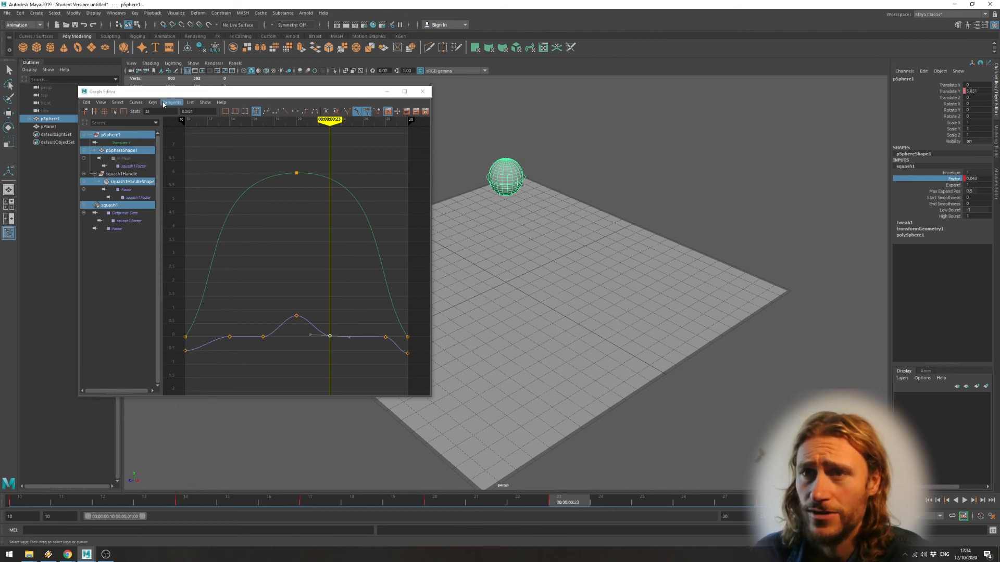
# Locate the Weighted Tangents option and select the Translate Y curve's frame 20 key to examine its tangent handles.
pyautogui.click(137, 103)
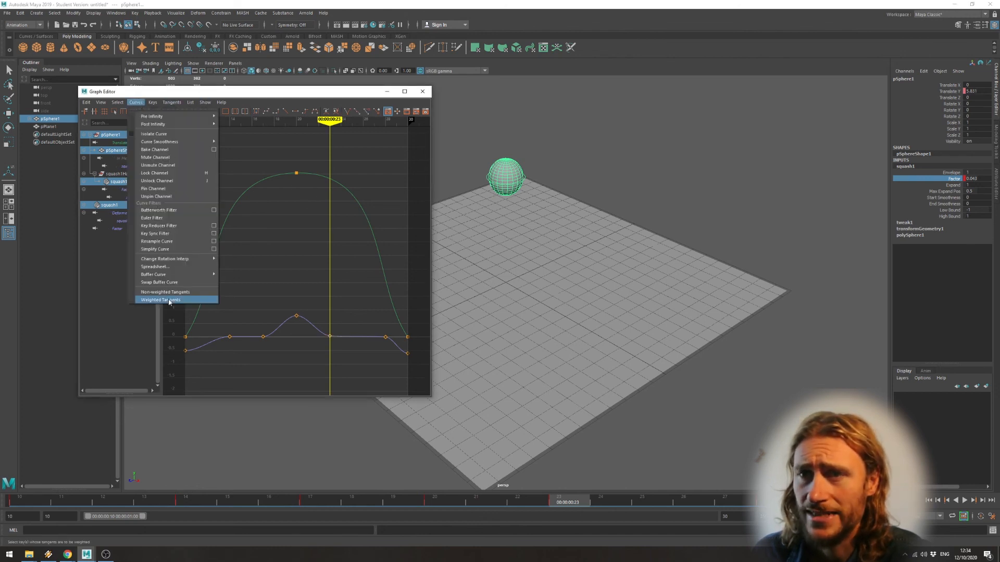
pyautogui.click(304, 178)
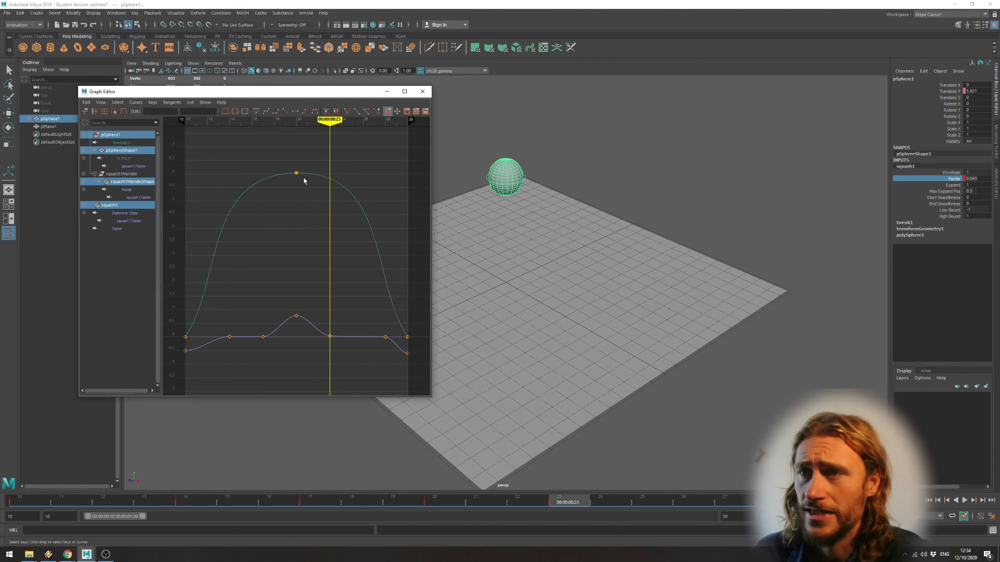
pyautogui.moveTo(302, 164); pyautogui.dragTo(275, 186)
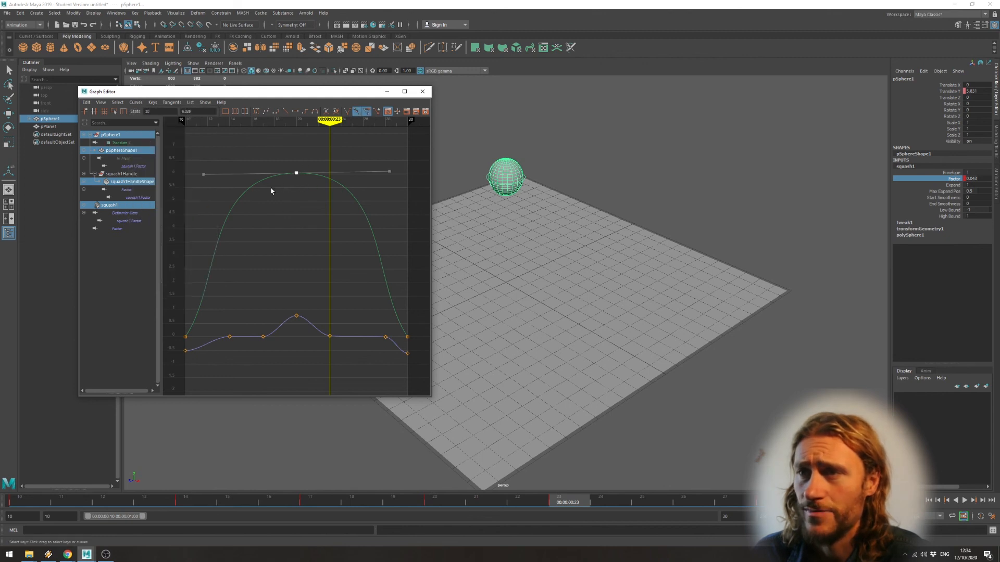
pyautogui.click(395, 176)
pyautogui.moveTo(310, 162); pyautogui.dragTo(289, 182)
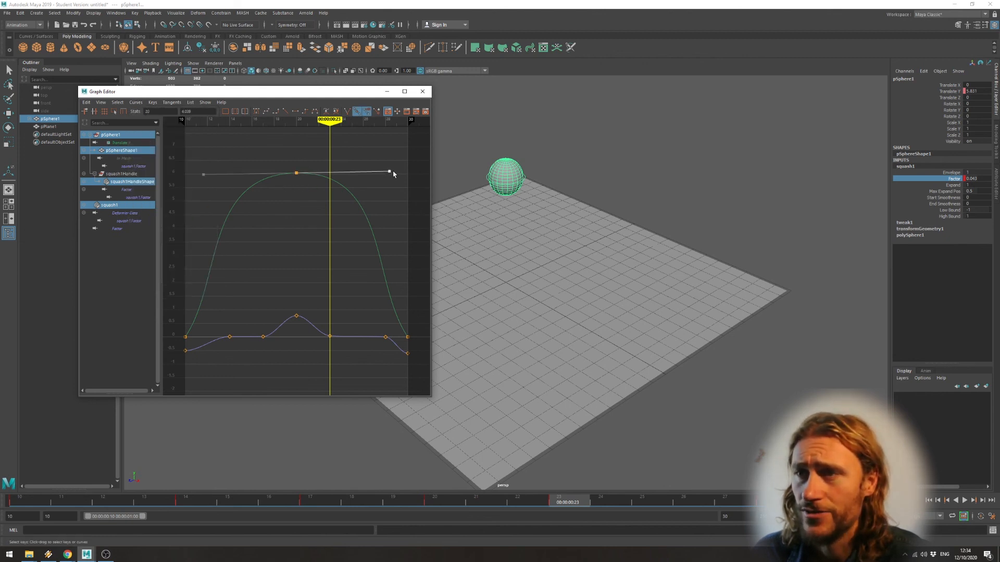
# Level and shorten the tangent handles of the frame 20 key at the peak of the sphere's Translate Y curve.
pyautogui.moveTo(390, 170); pyautogui.dragTo(367, 172)
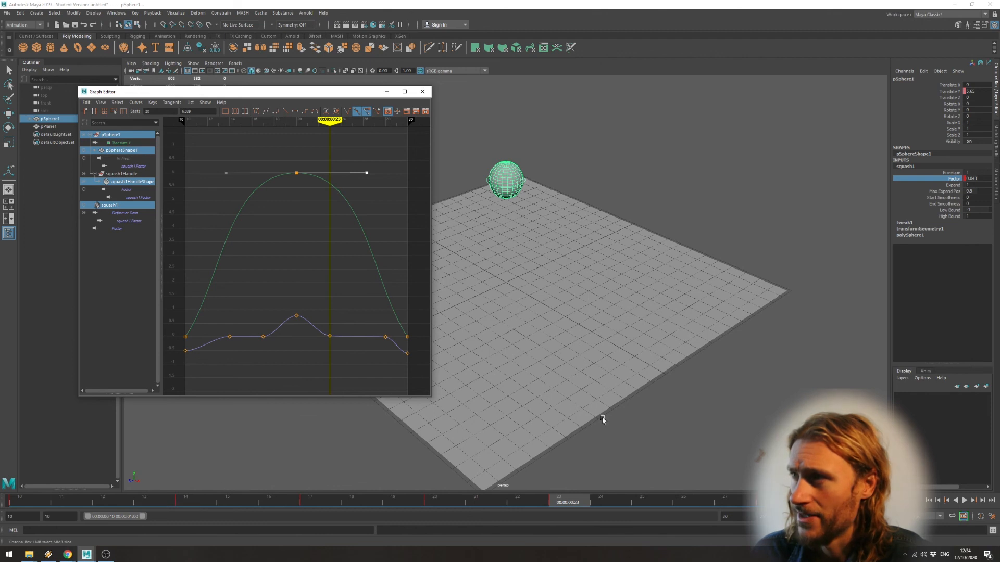
pyautogui.click(947, 91)
pyautogui.rightClick(908, 91)
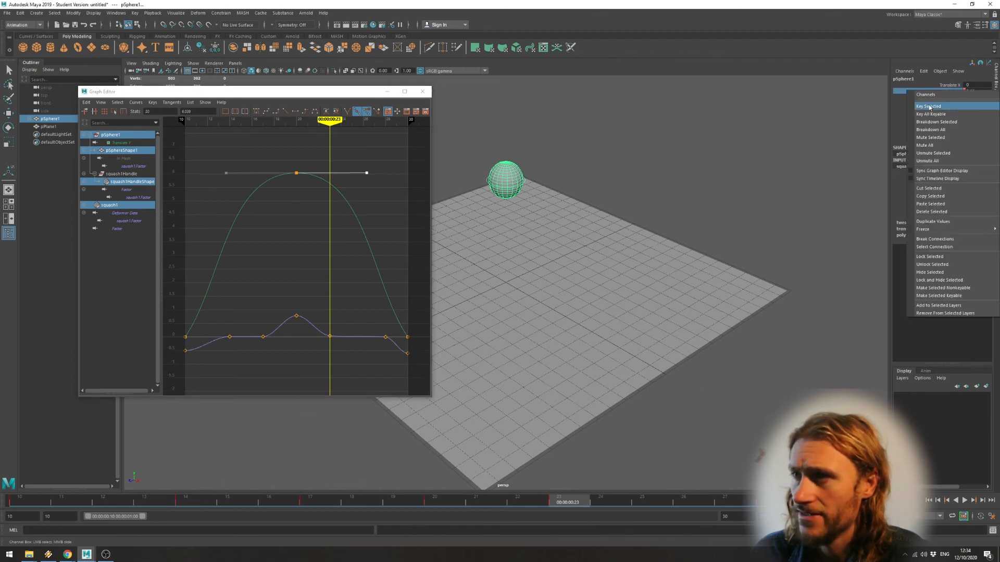
pyautogui.click(590, 155)
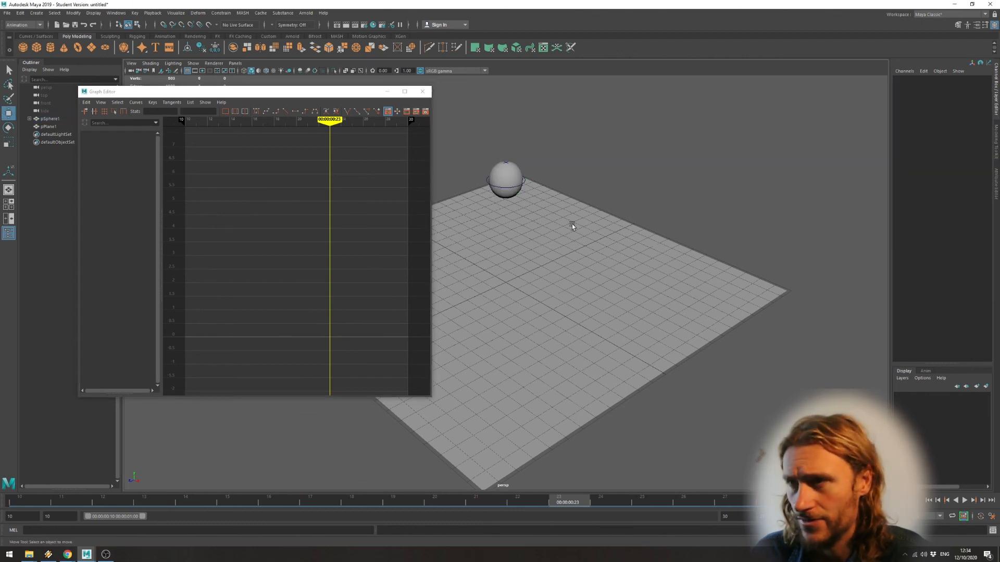
# Reselect the sphere and set the playback range to end at frame 100.
pyautogui.click(515, 176)
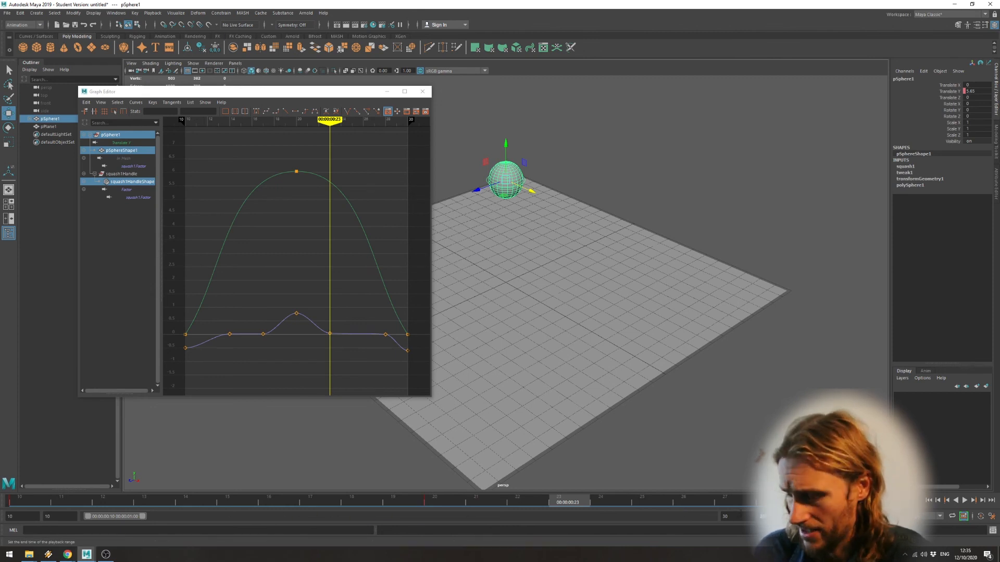
pyautogui.doubleClick(729, 516)
pyautogui.write('100')
pyautogui.press('Return')
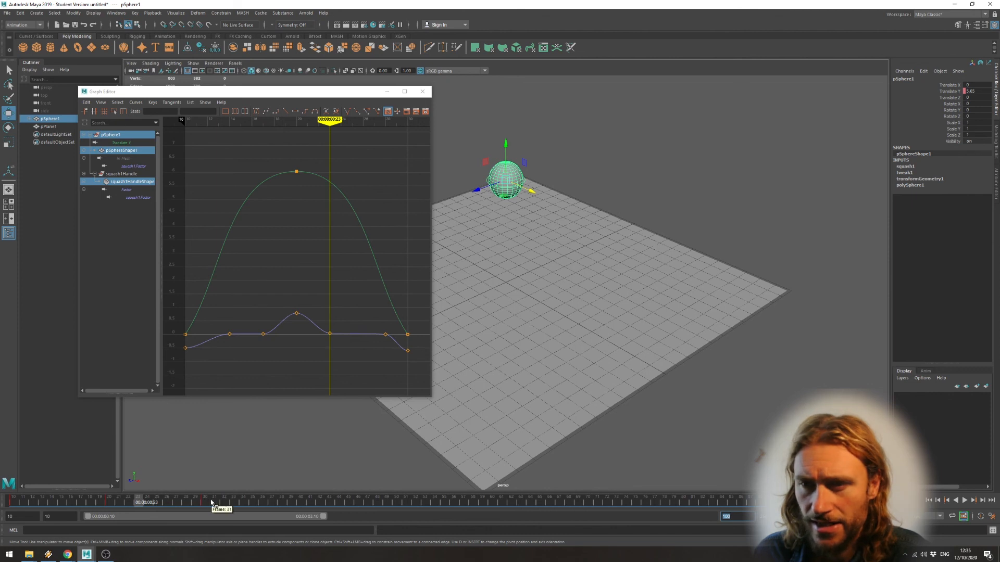
# Stretch the sphere's bounce keys from frame 10 so the landing key sits at about frame 60, and play the slower bounce from the start.
pyautogui.keyDown('shift'); pyautogui.moveTo(209, 503); pyautogui.dragTo(7, 501); pyautogui.keyUp('shift')
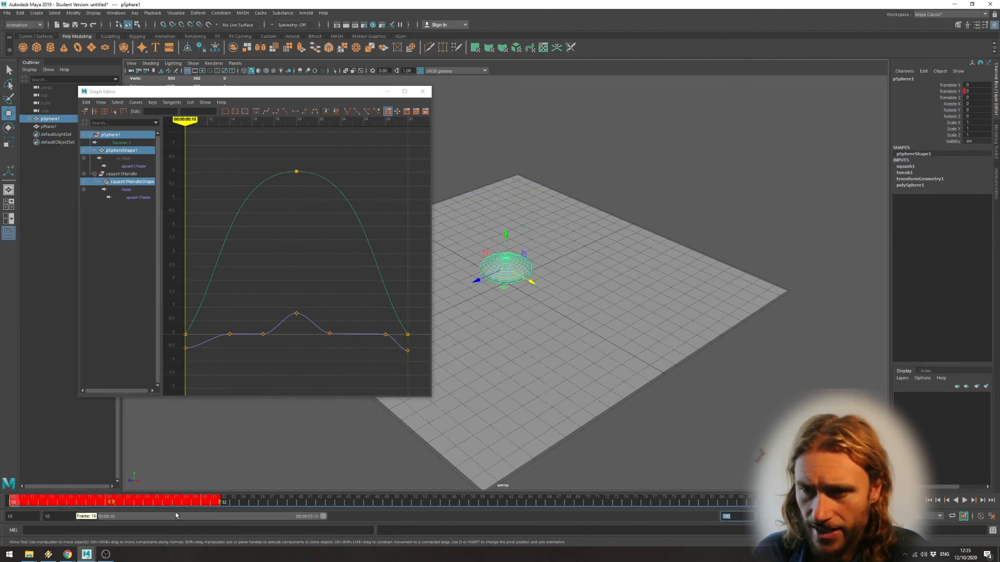
pyautogui.moveTo(221, 502); pyautogui.dragTo(548, 502)
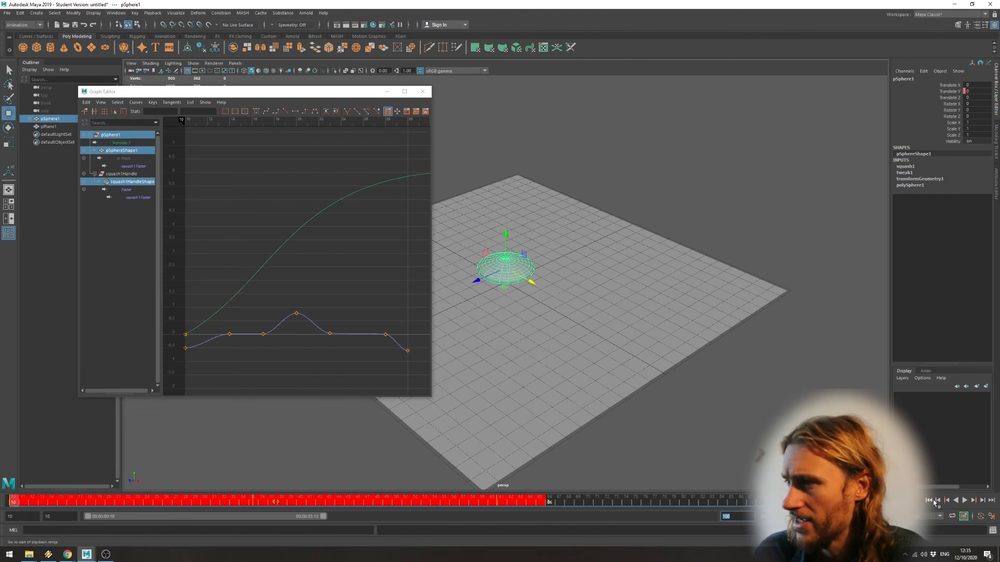
pyautogui.click(928, 501)
pyautogui.click(964, 501)
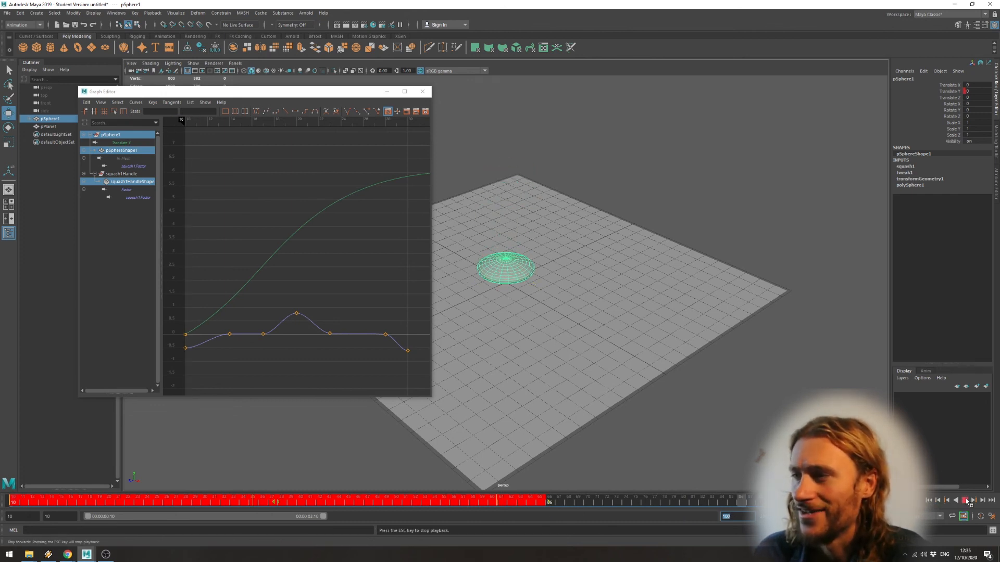
pyautogui.click(965, 500)
pyautogui.click(946, 500)
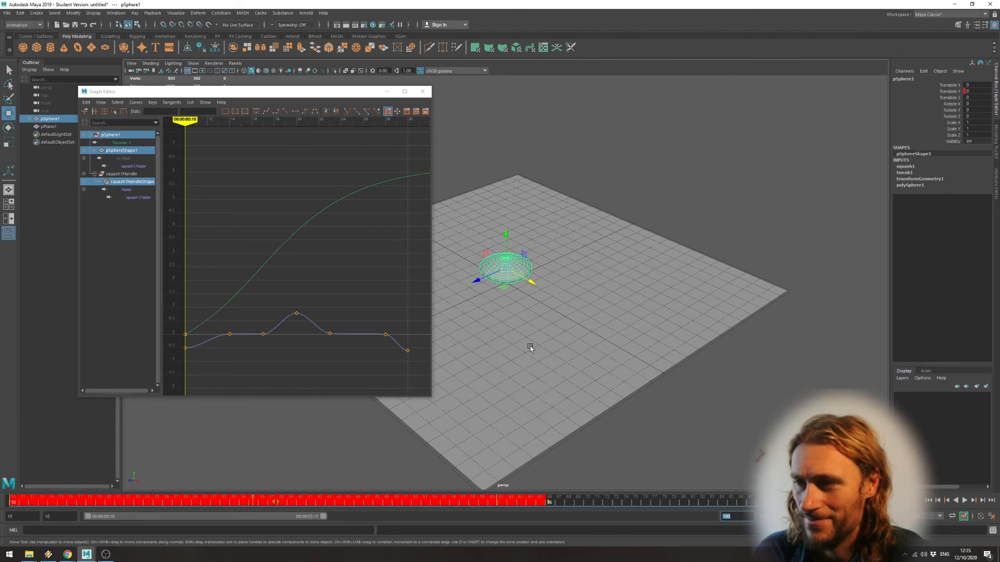
# Compress the selected bounce keys so the landing key sits at about frame 16, and play back the faster bounce.
pyautogui.moveTo(549, 503); pyautogui.dragTo(83, 503)
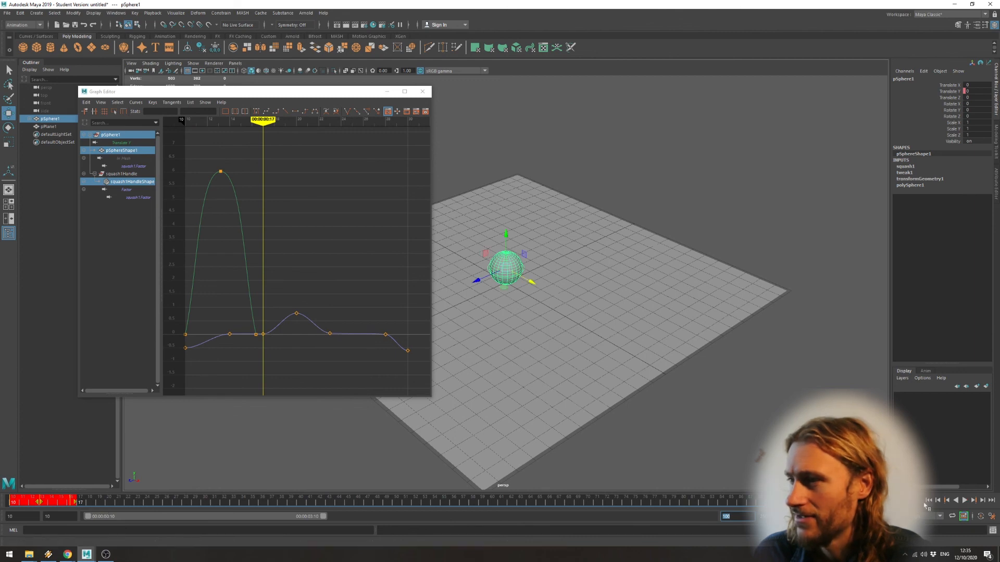
pyautogui.click(964, 500)
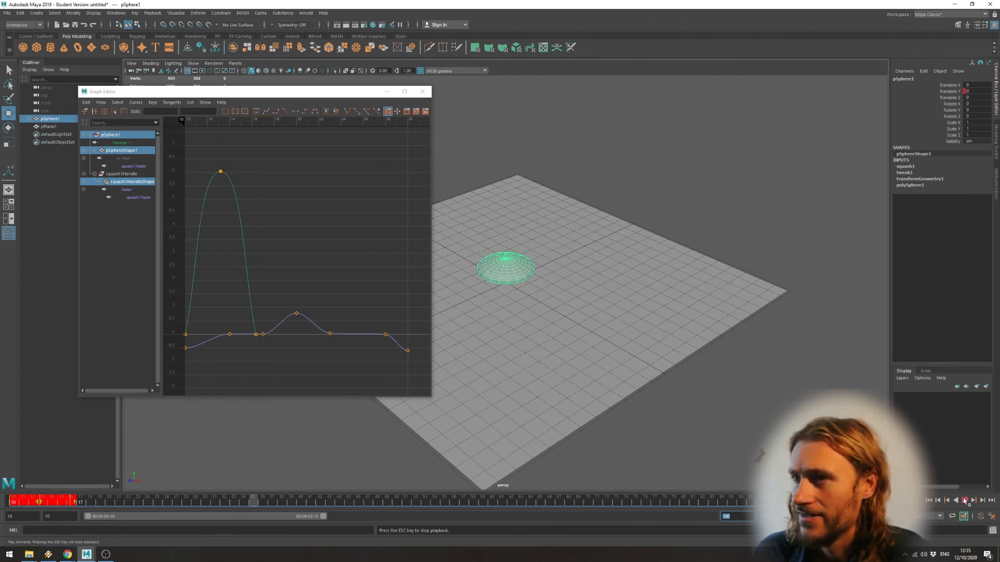
pyautogui.click(964, 500)
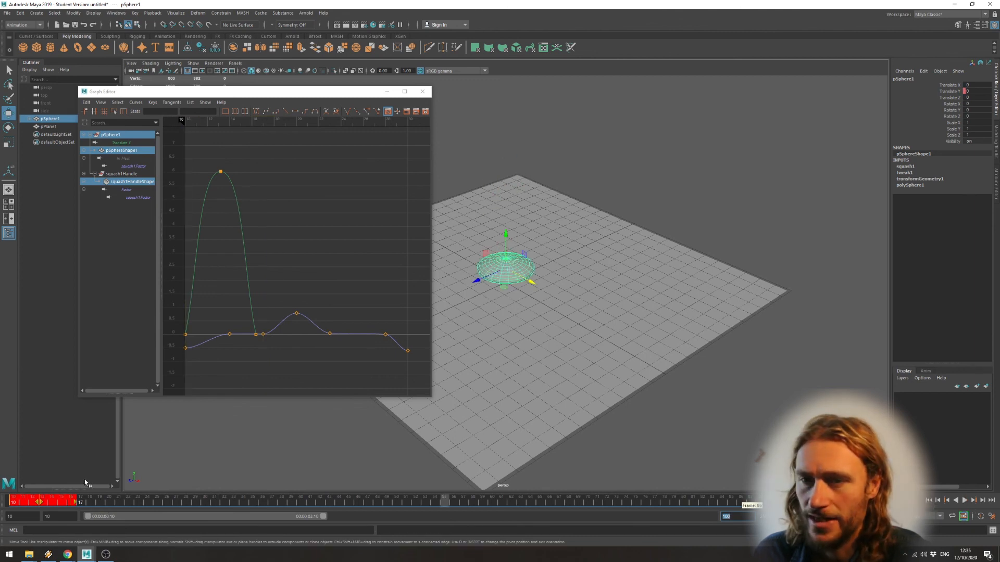